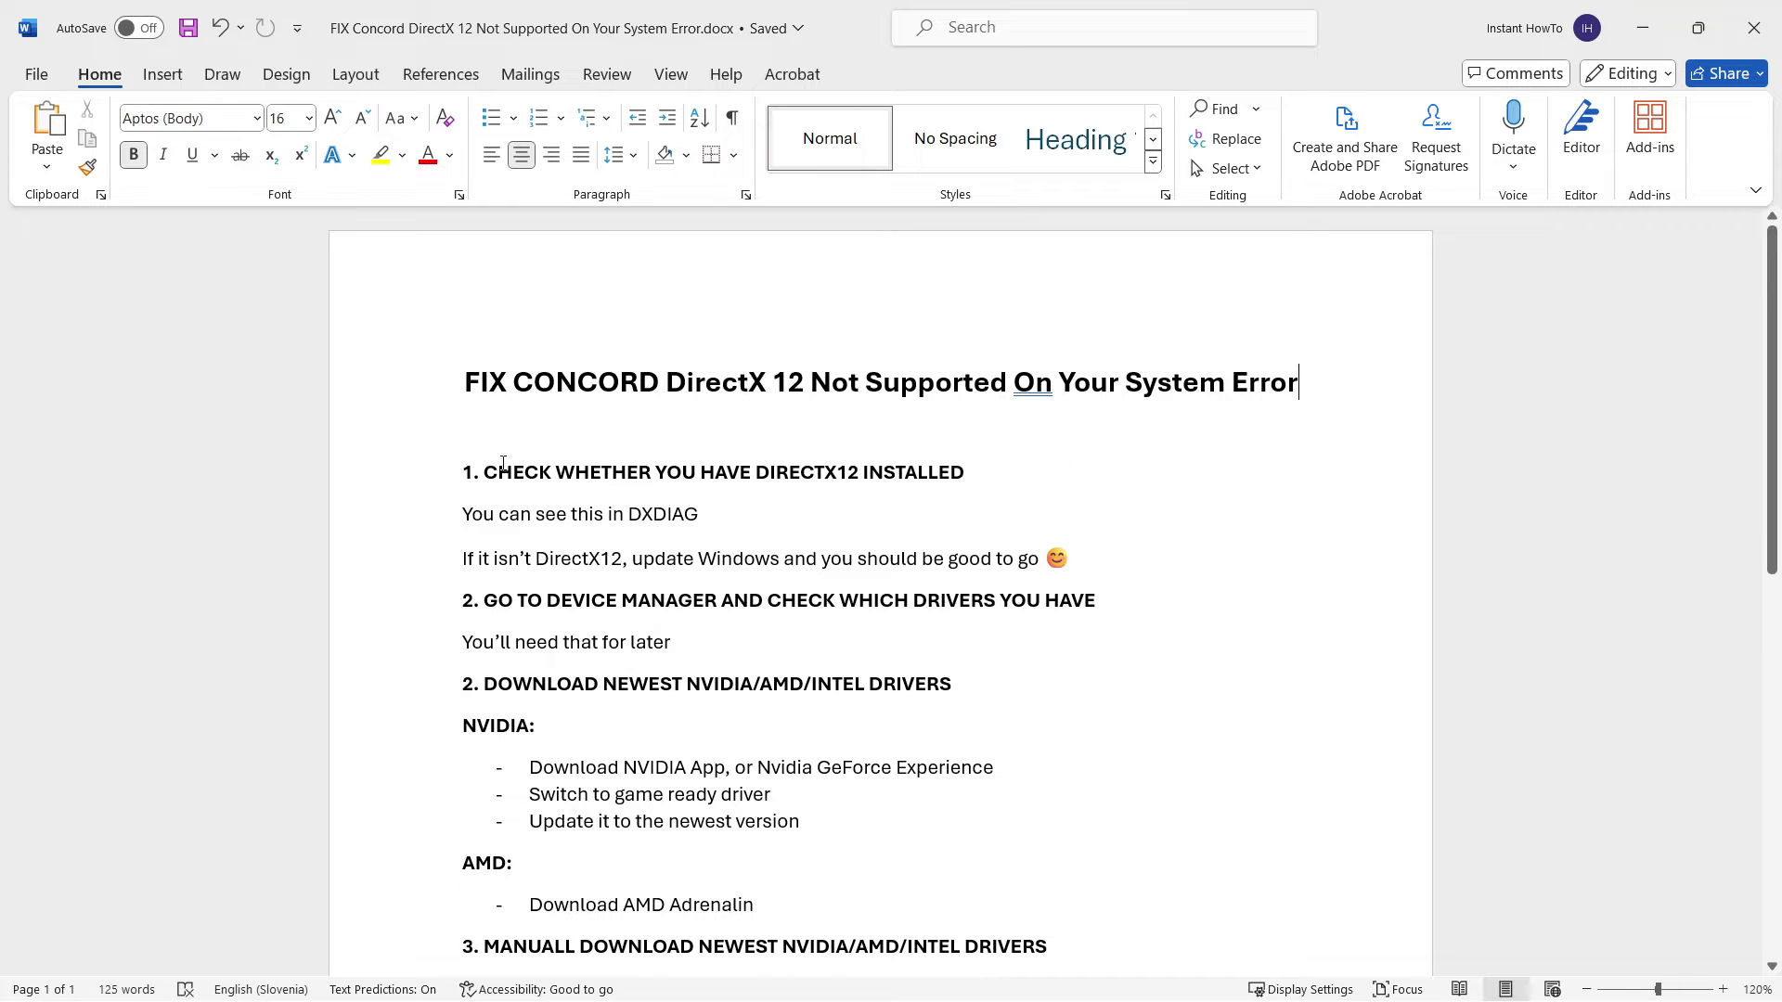
Step: Scroll through the Word checklist to review the DirectX 12 fix steps
scroll(663, 484, "down", 2)
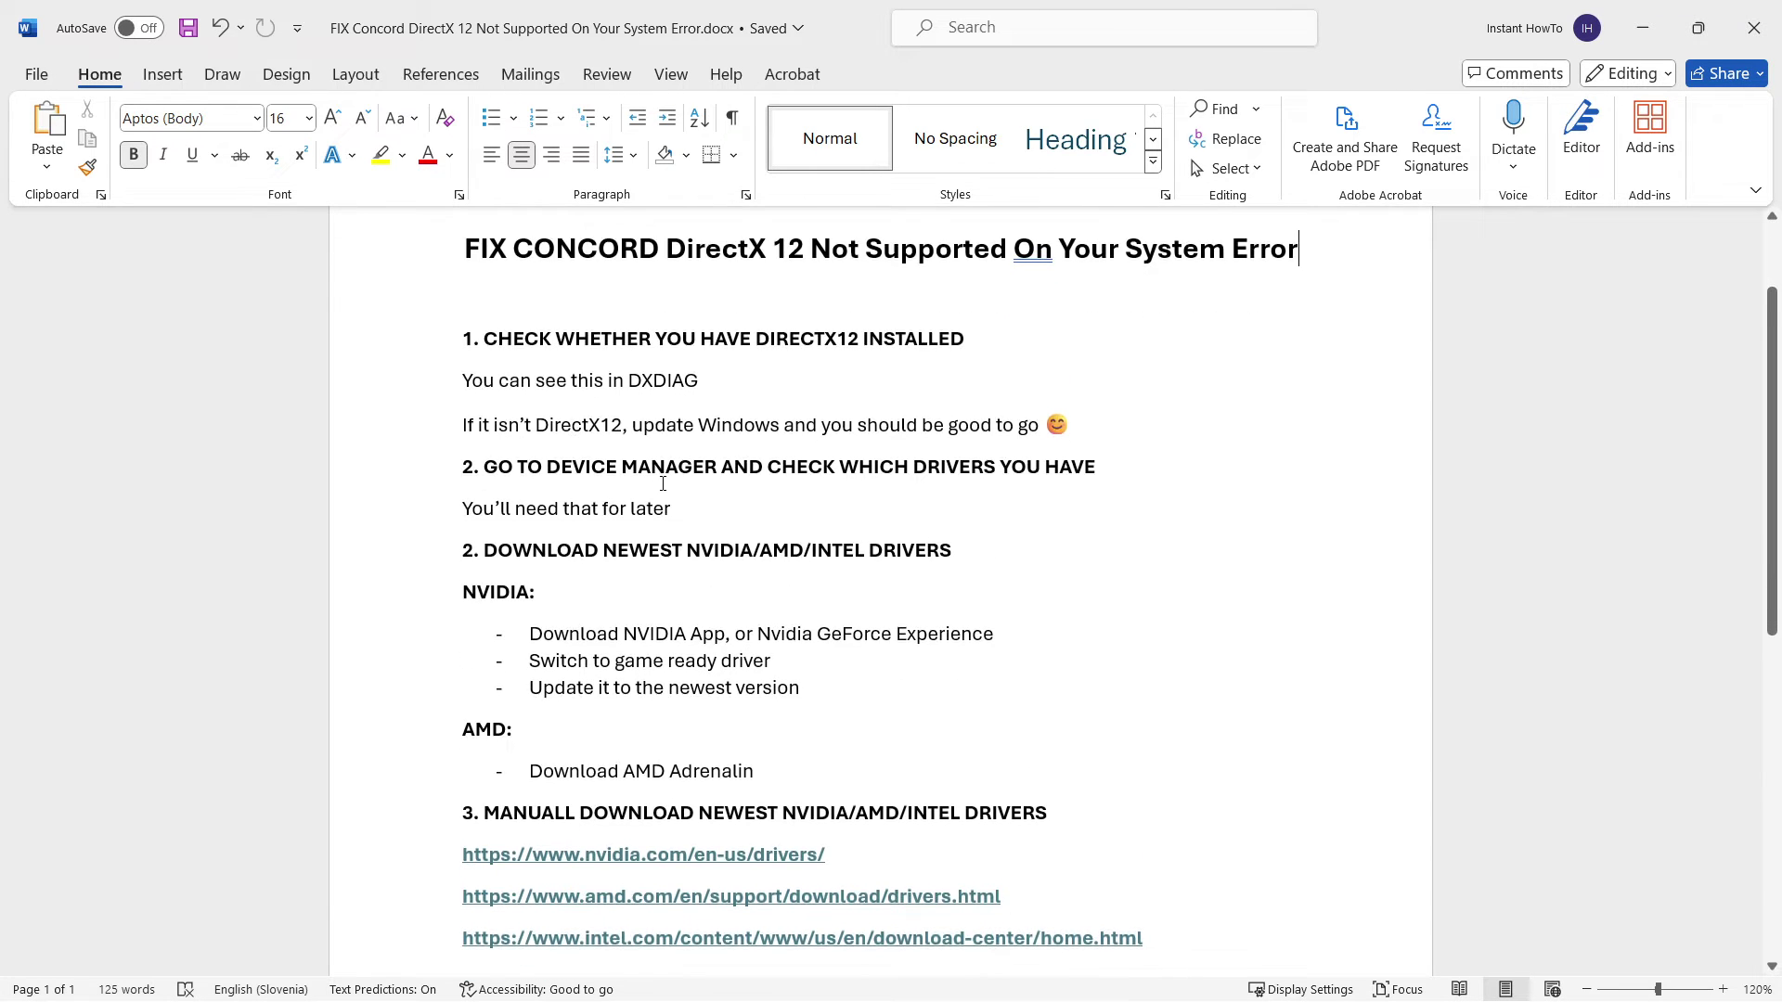
scroll(540, 465, "down", 1)
scroll(577, 473, "up", 3)
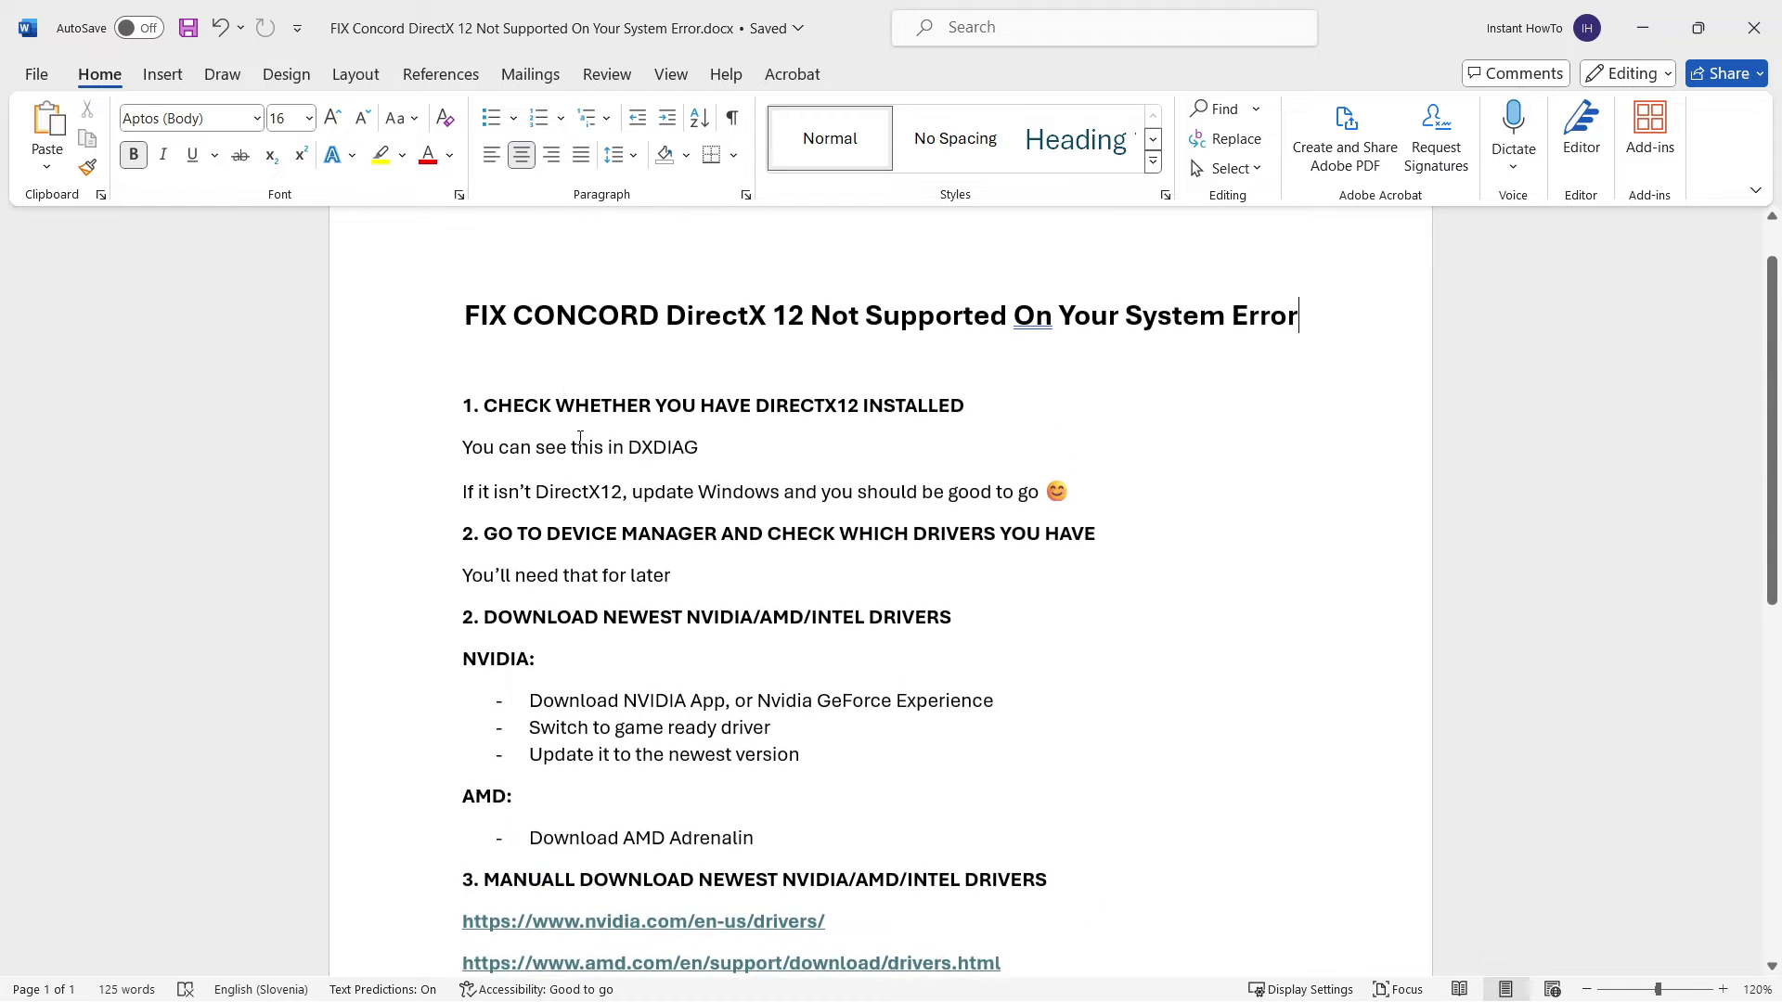
scroll(637, 418, "down", 1)
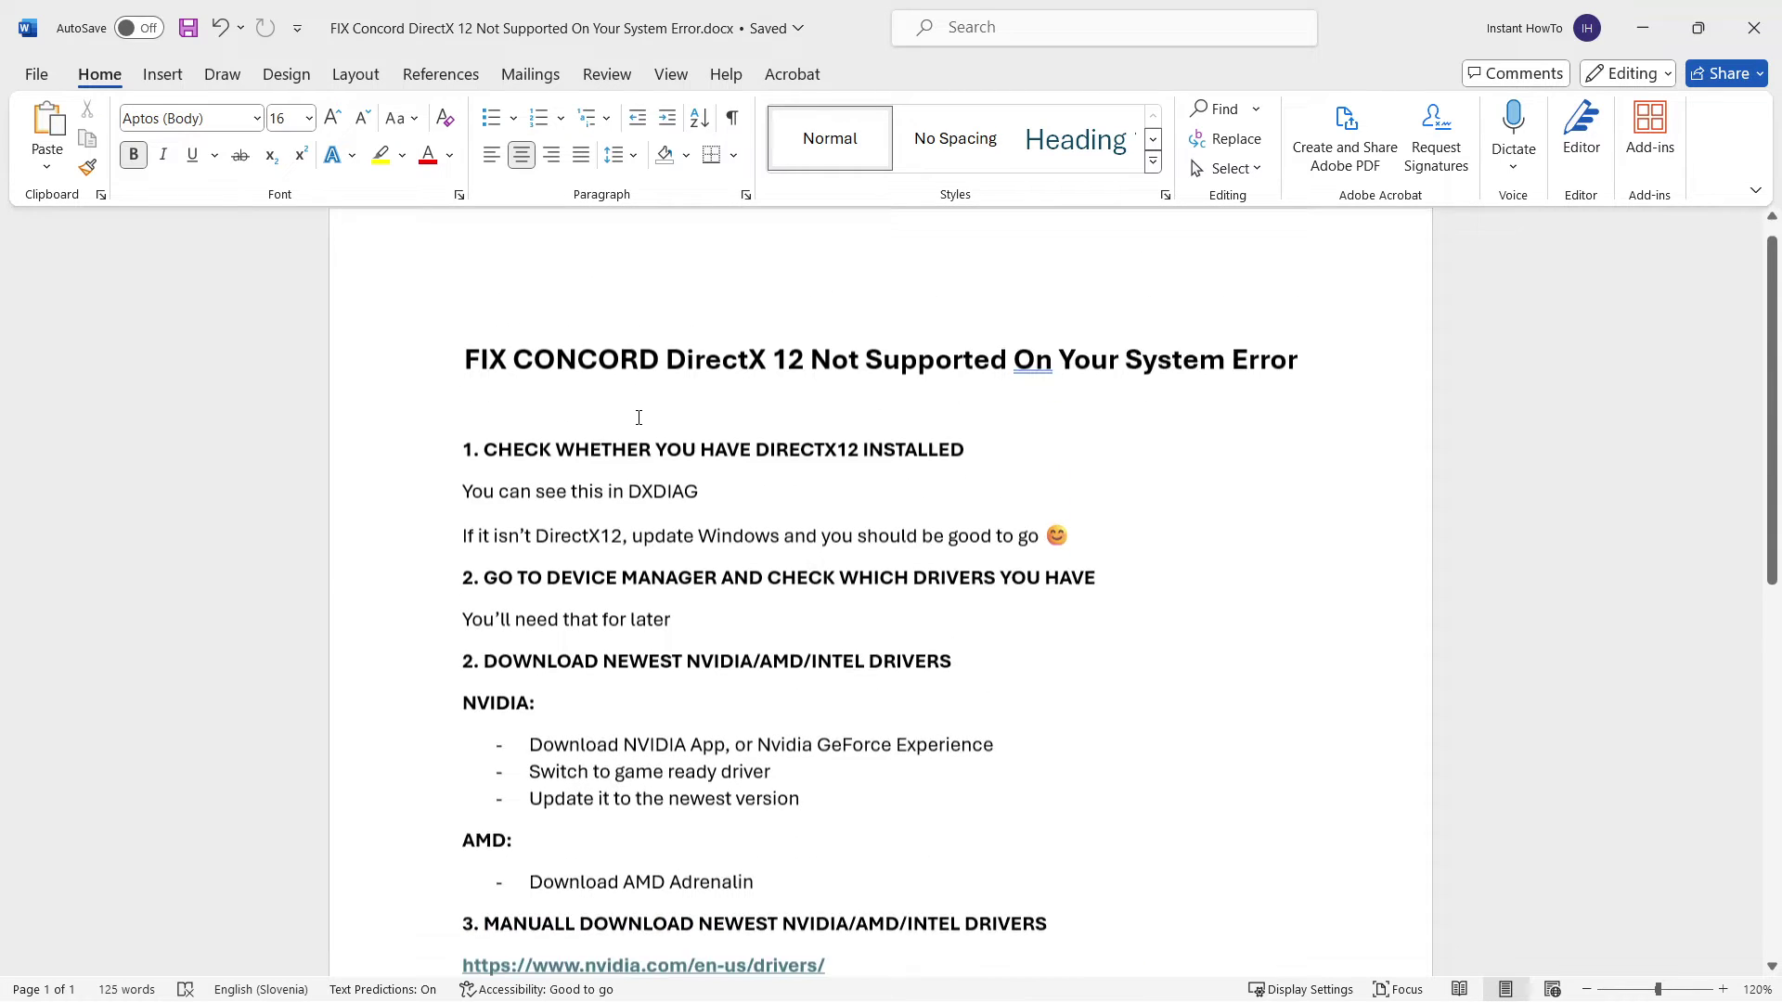
scroll(630, 426, "up", 1)
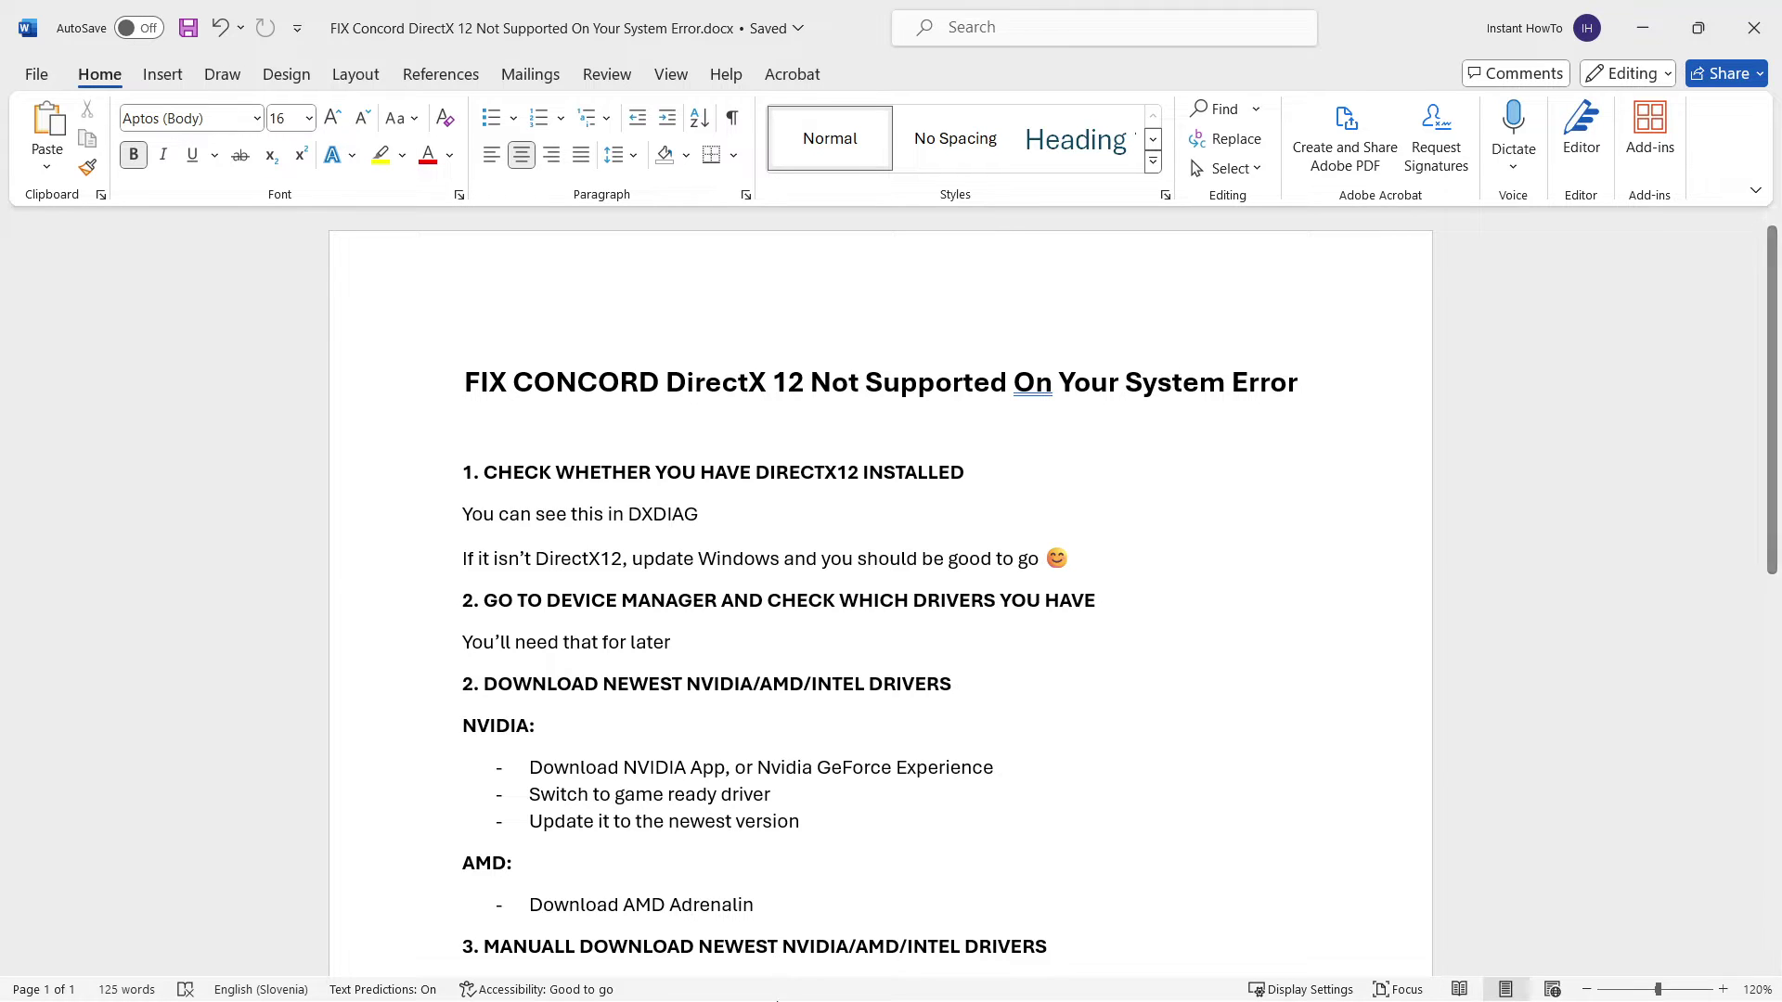
Step: Open the Run box by searching 'run' and place it beside the checklist with dxdiag ready
mouse_move(780, 995)
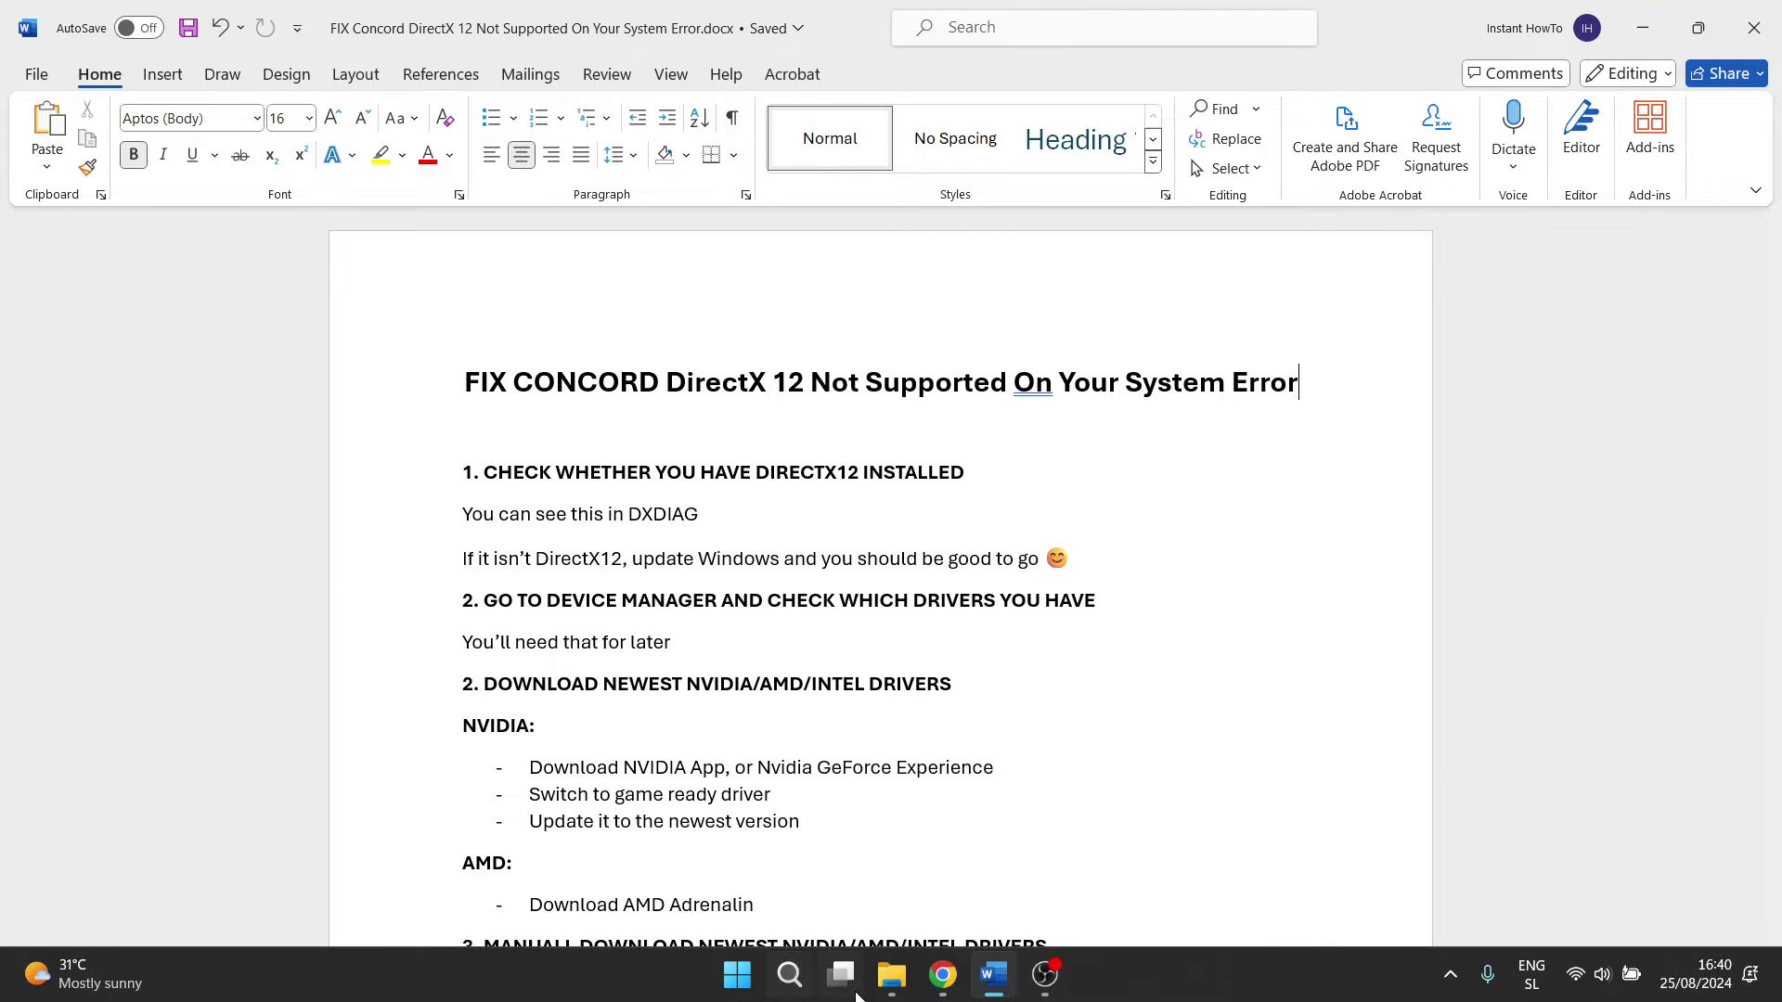
left_click(789, 993)
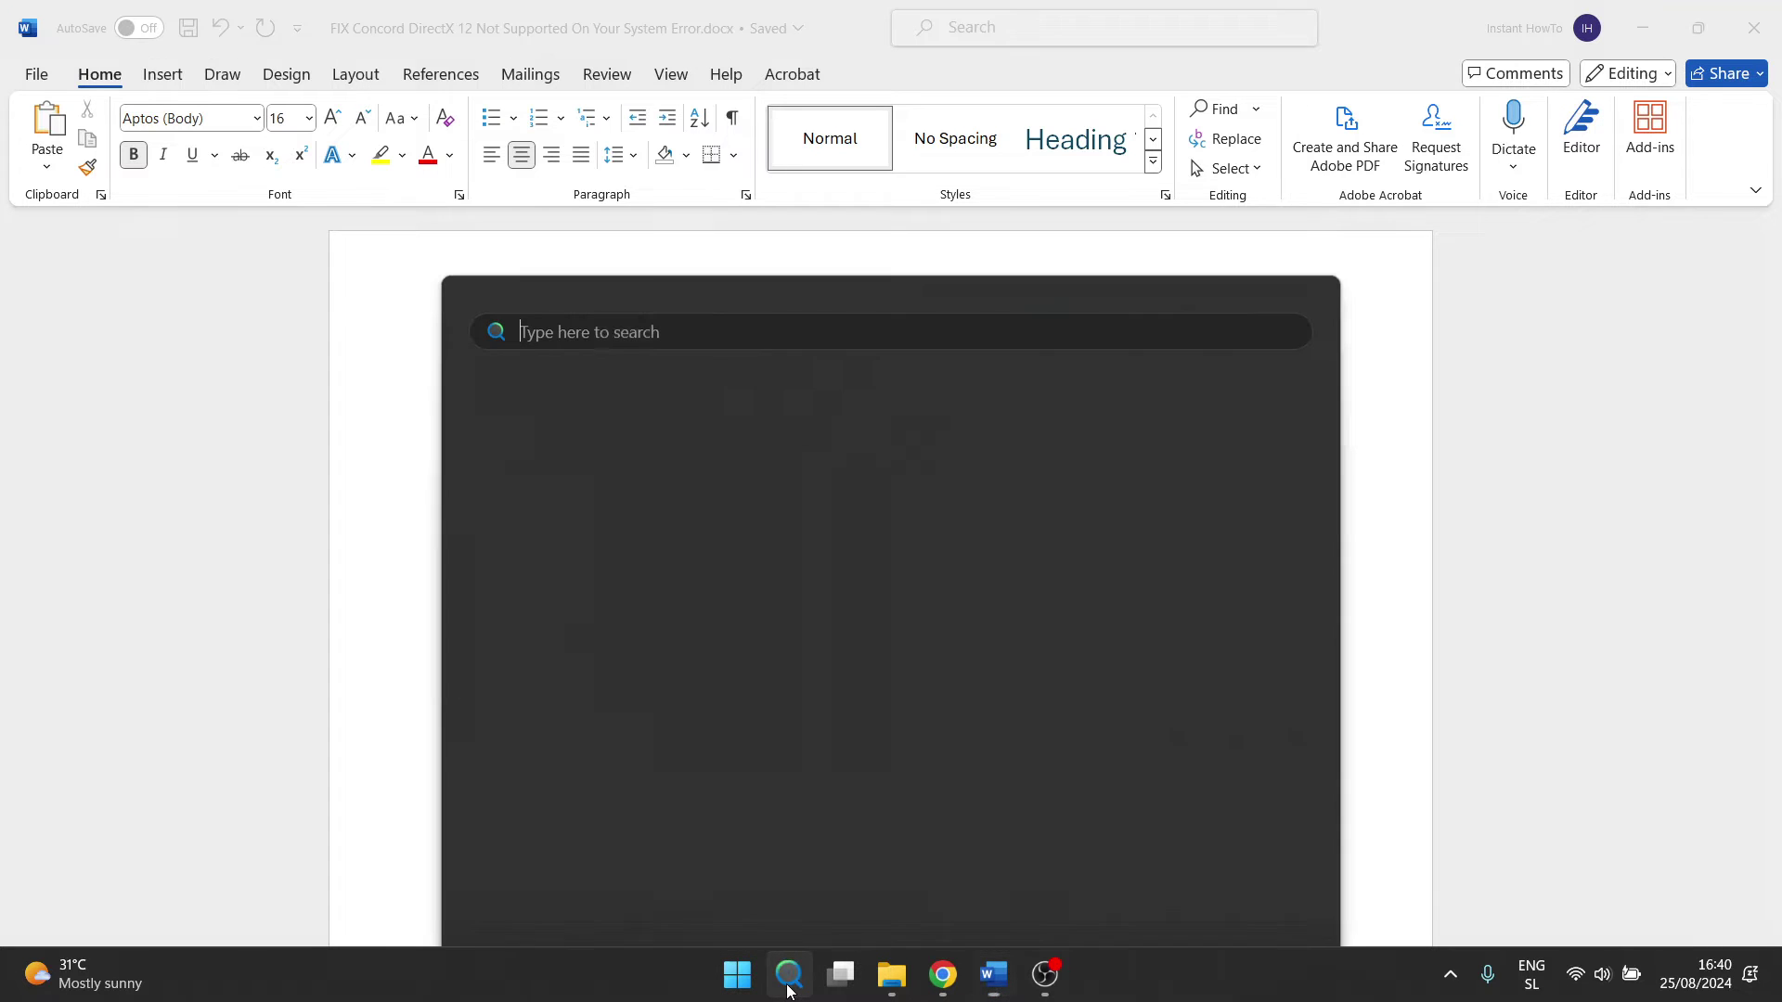
type("run")
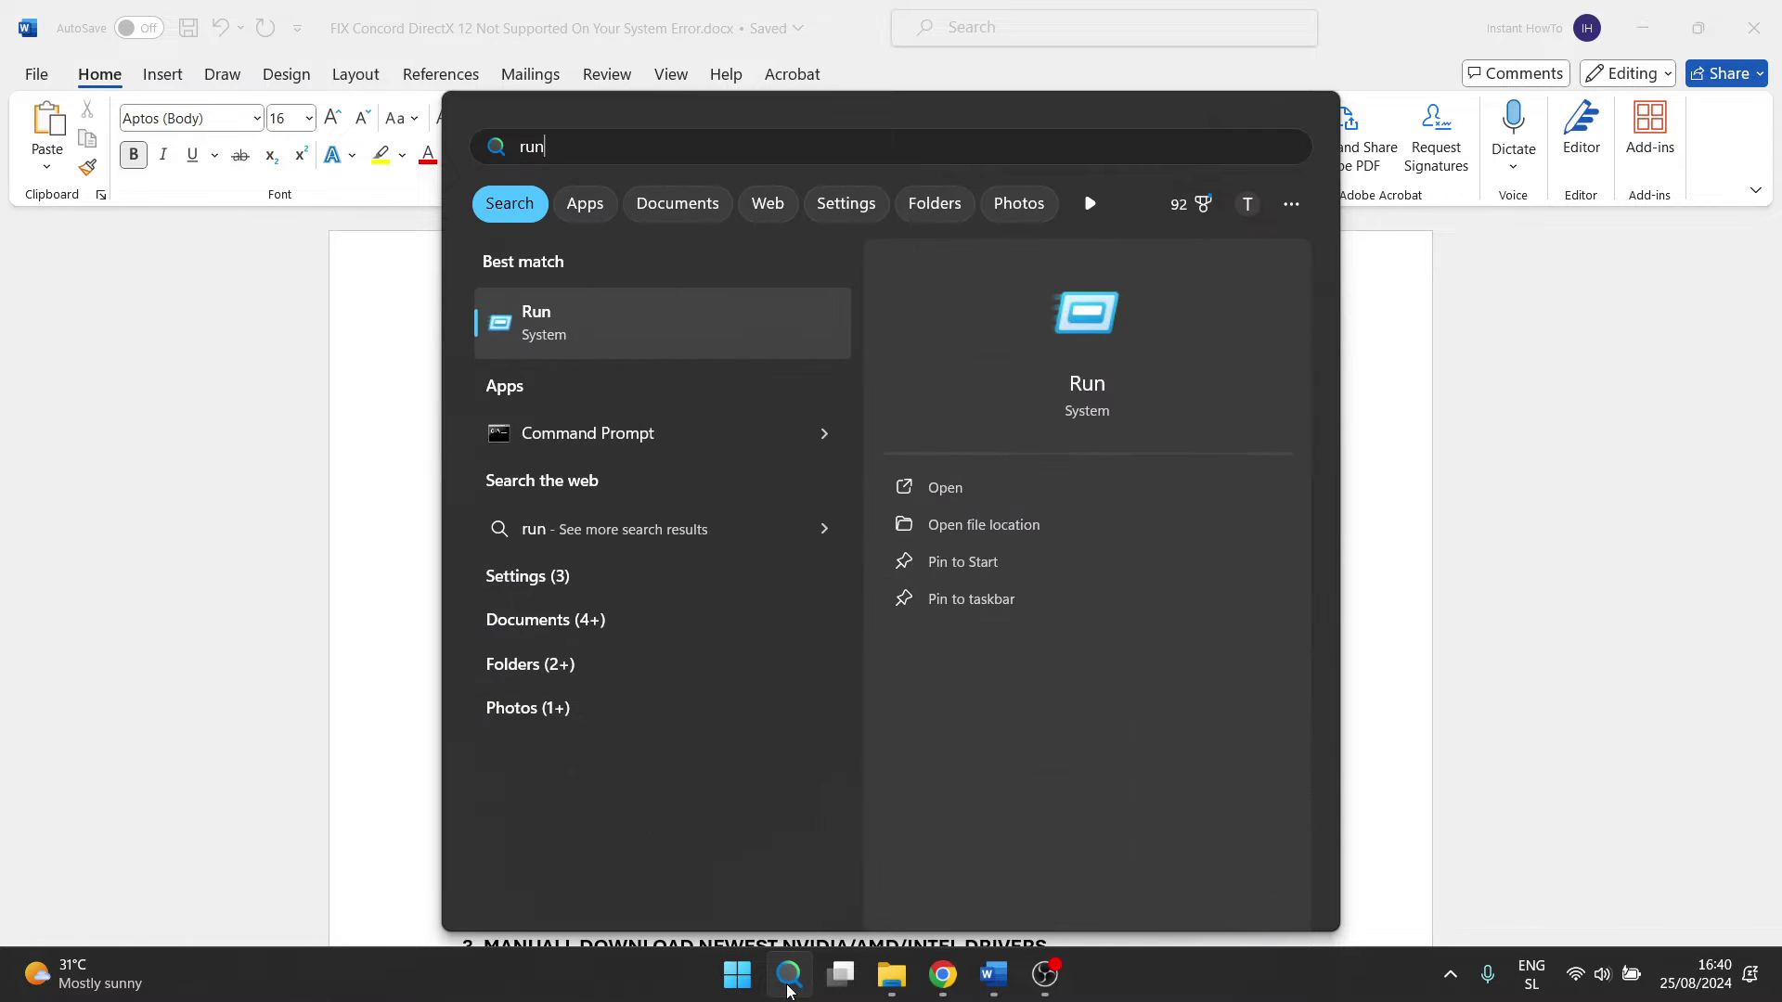
left_click(632, 326)
left_click_drag(199, 759, 1276, 426)
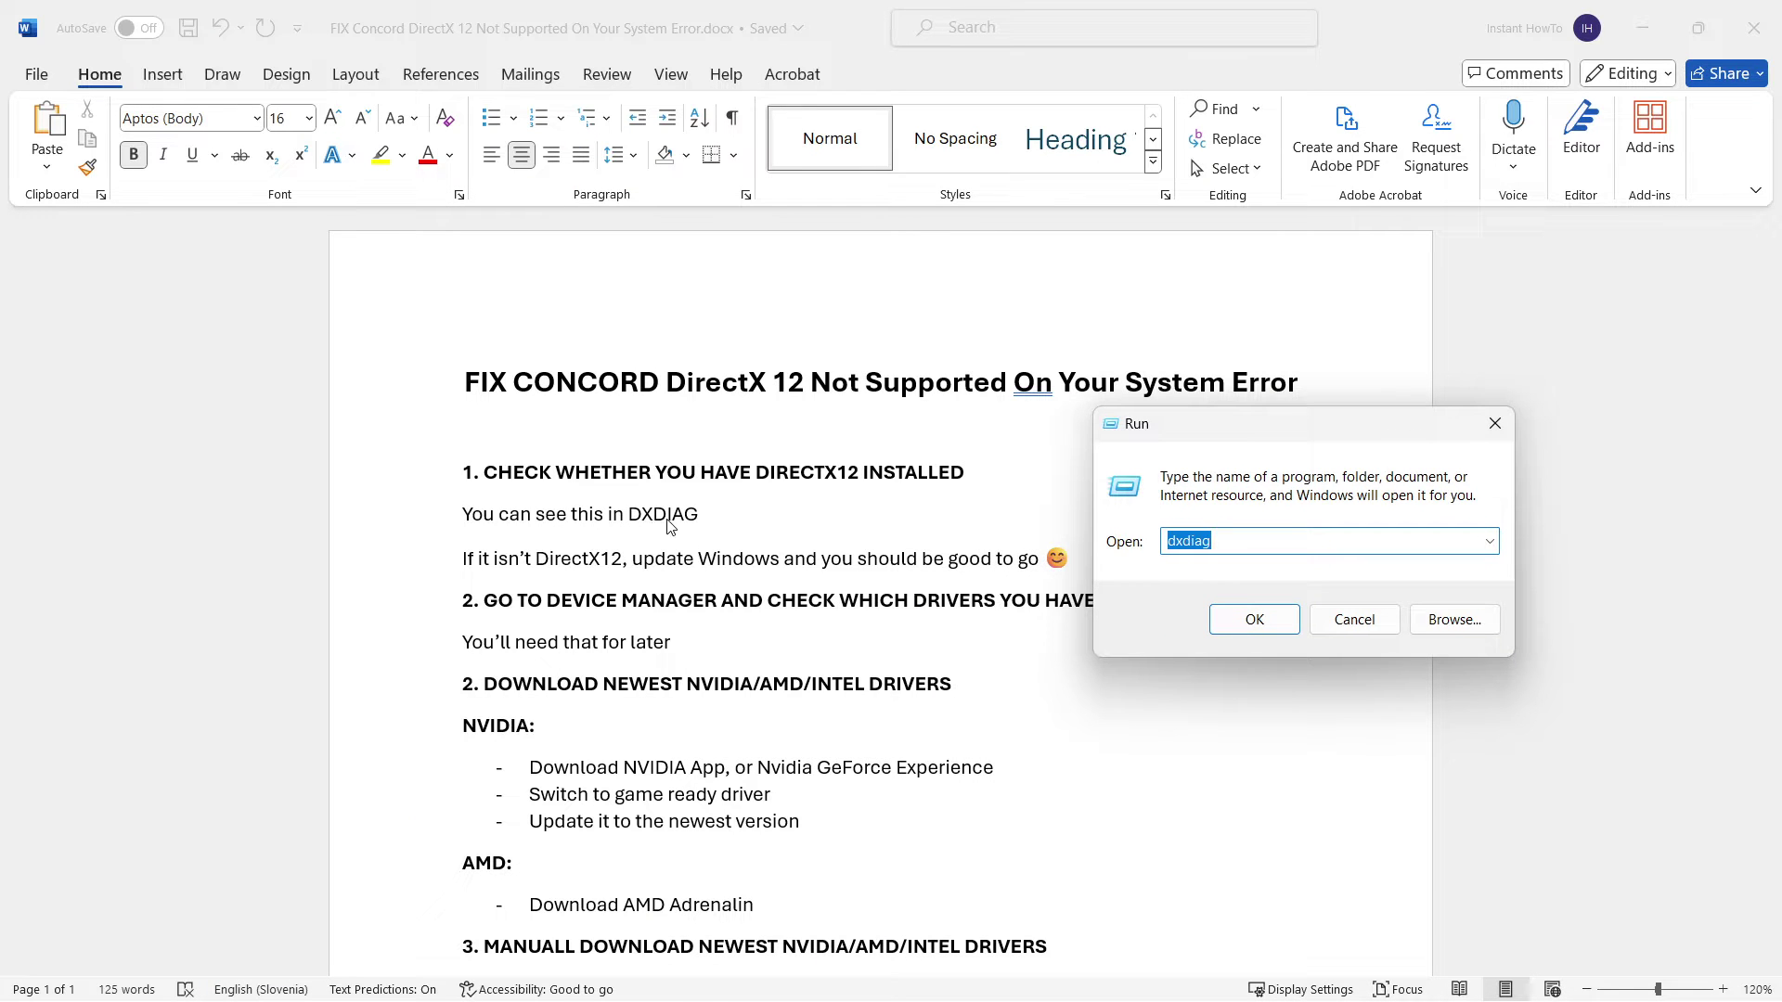
left_click(1183, 542)
Step: Run dxdiag, confirm DirectX Version reads DirectX 12, then close the diagnostic tool
left_click(1262, 604)
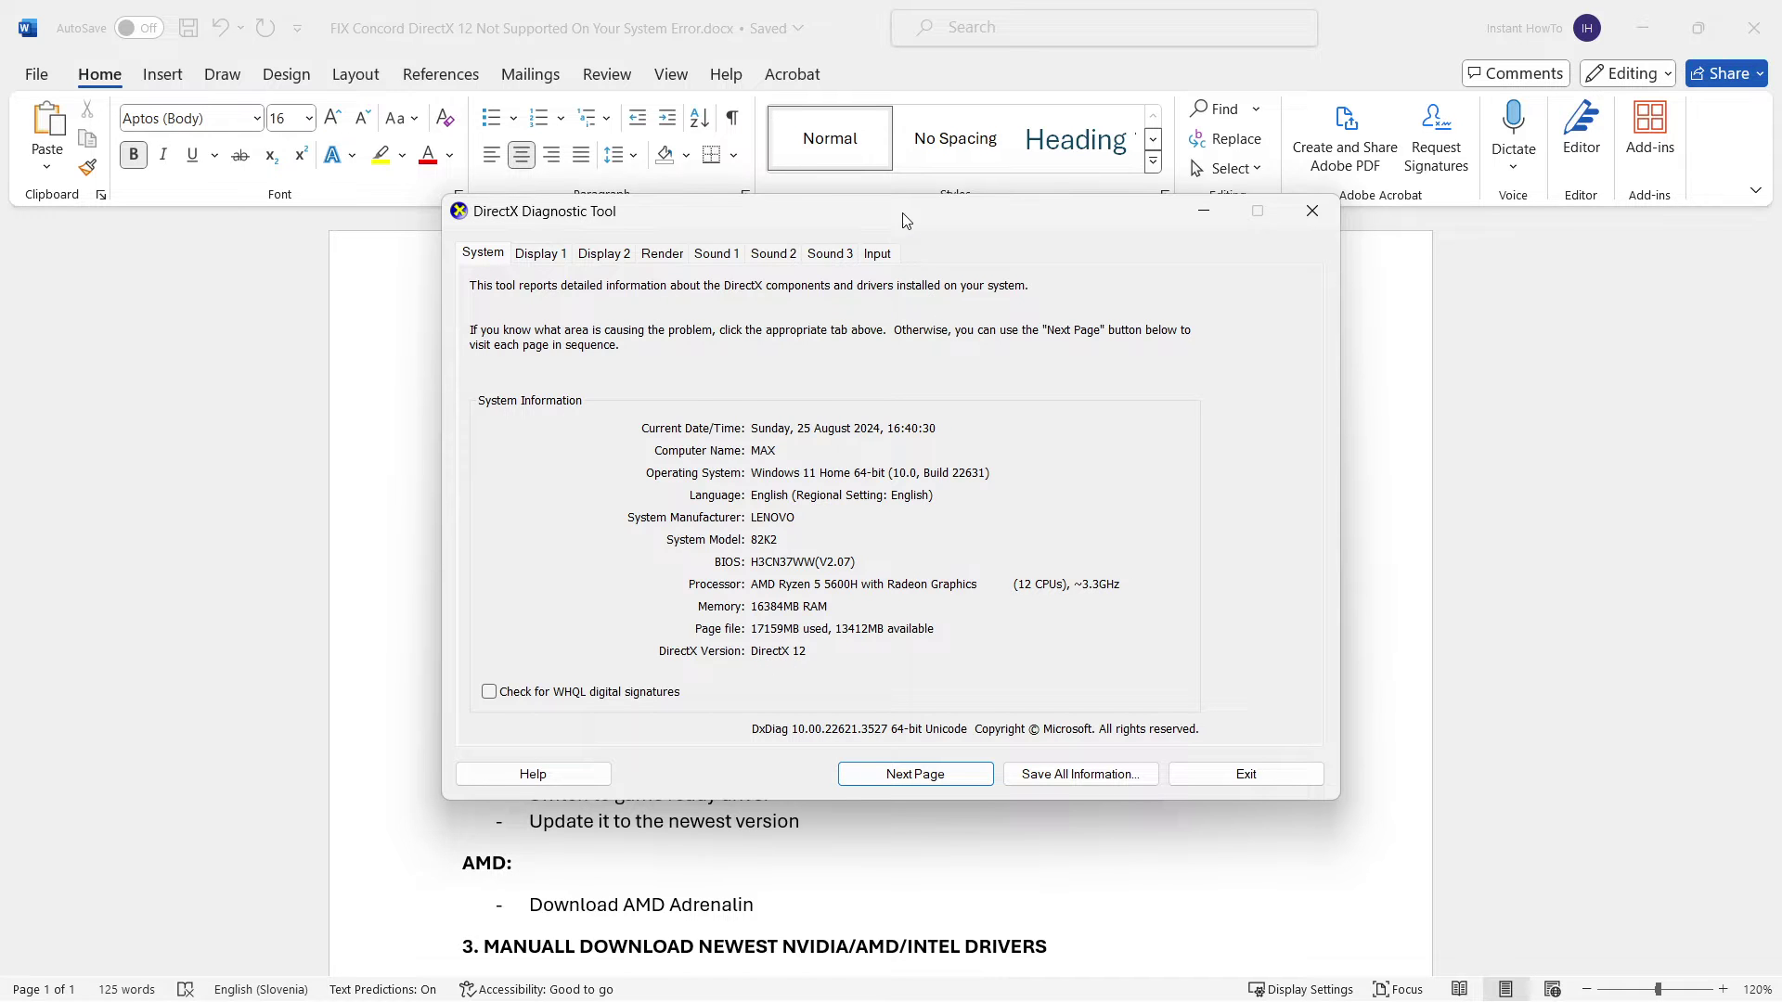
left_click_drag(902, 214, 1138, 214)
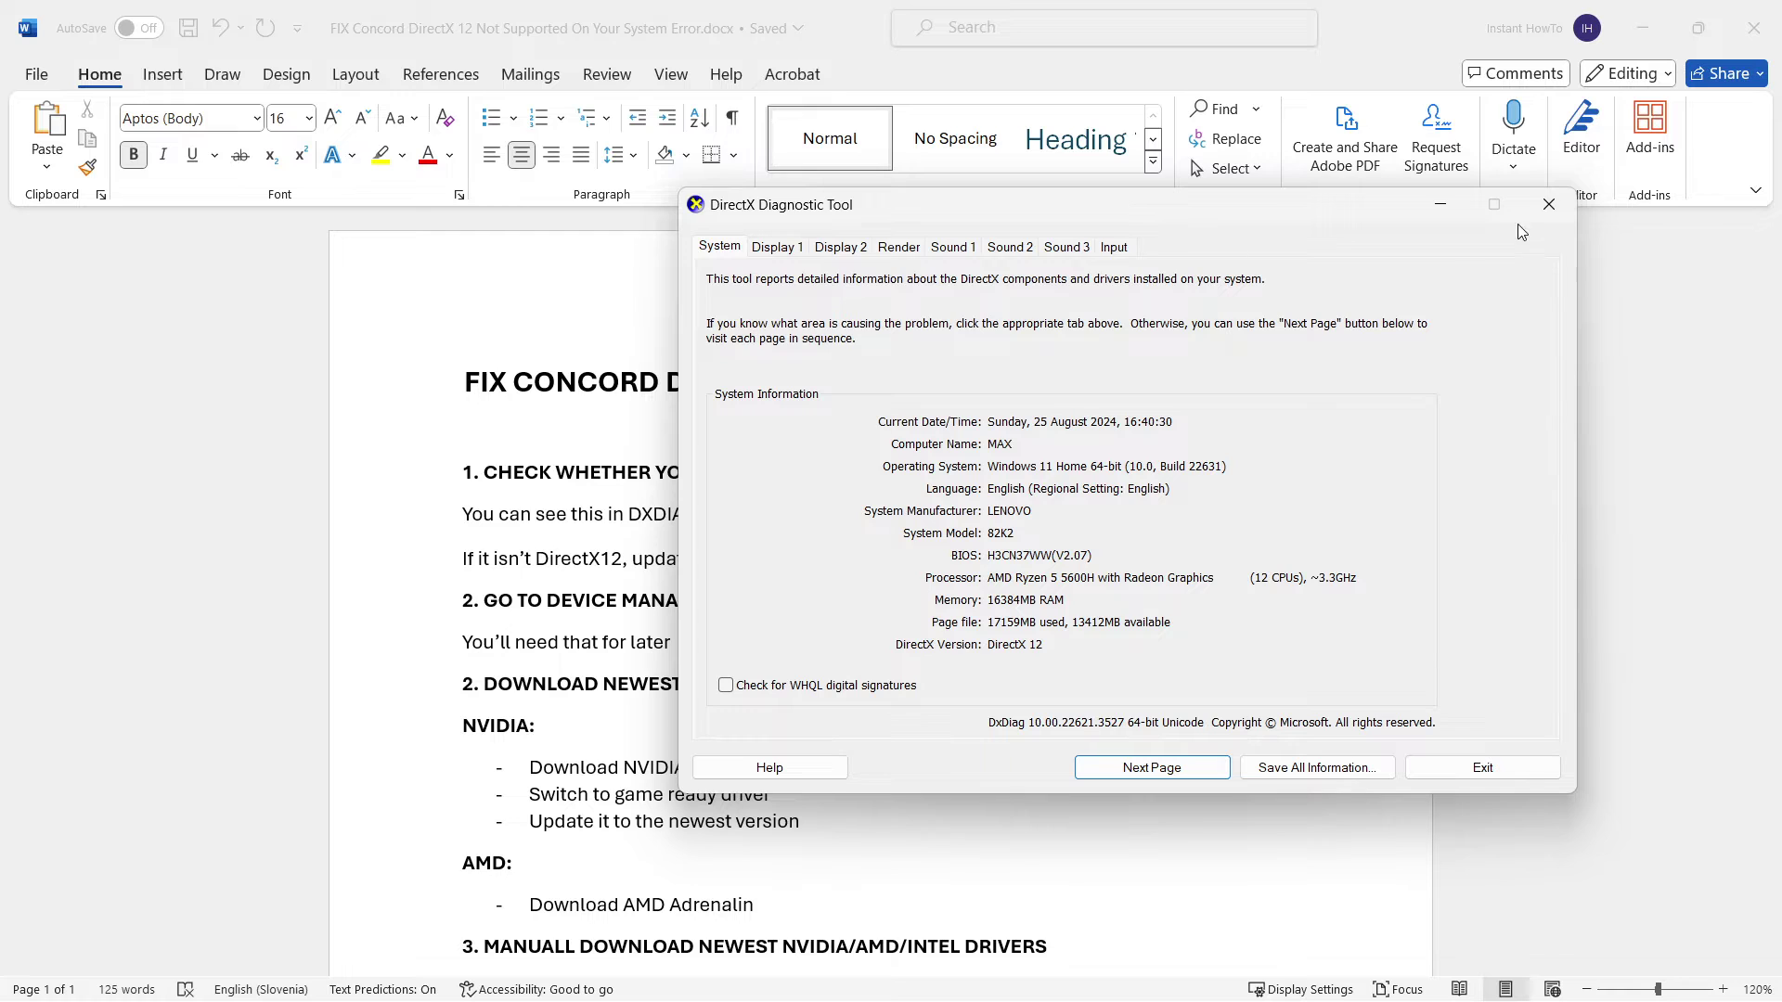
left_click(1548, 204)
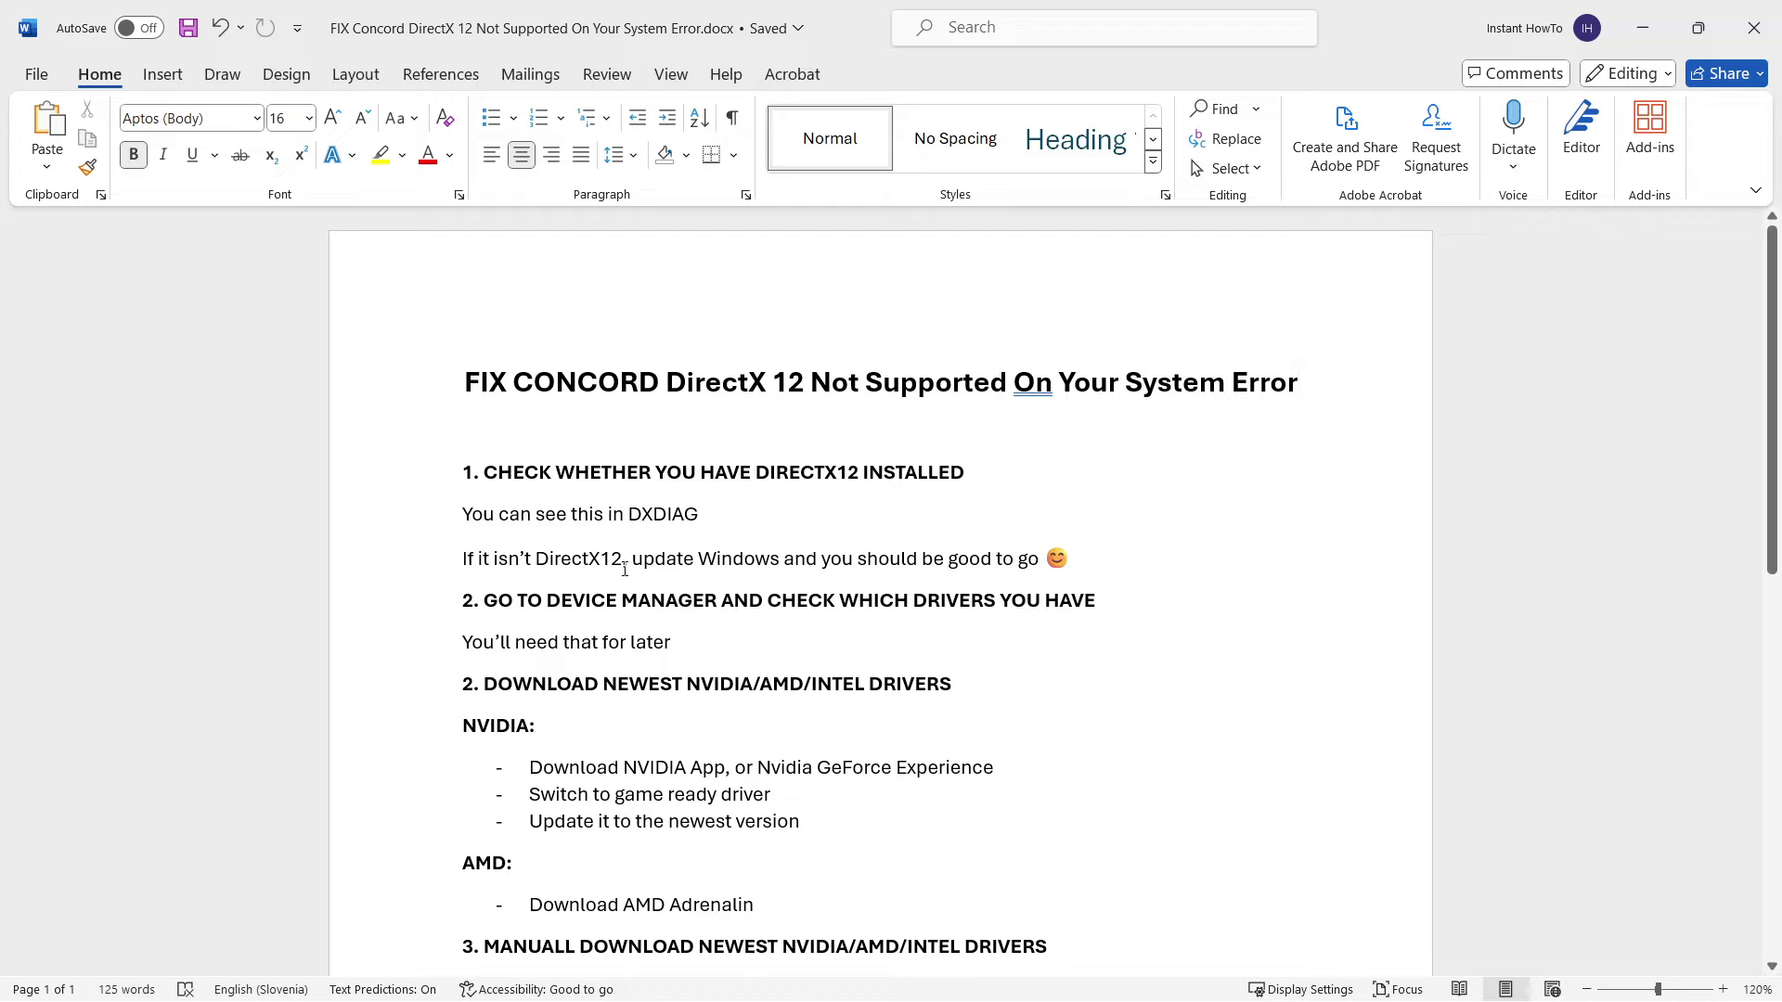
Step: Check for updates in Windows Update via search 'update', confirm up to date, and close Settings
mouse_move(776, 989)
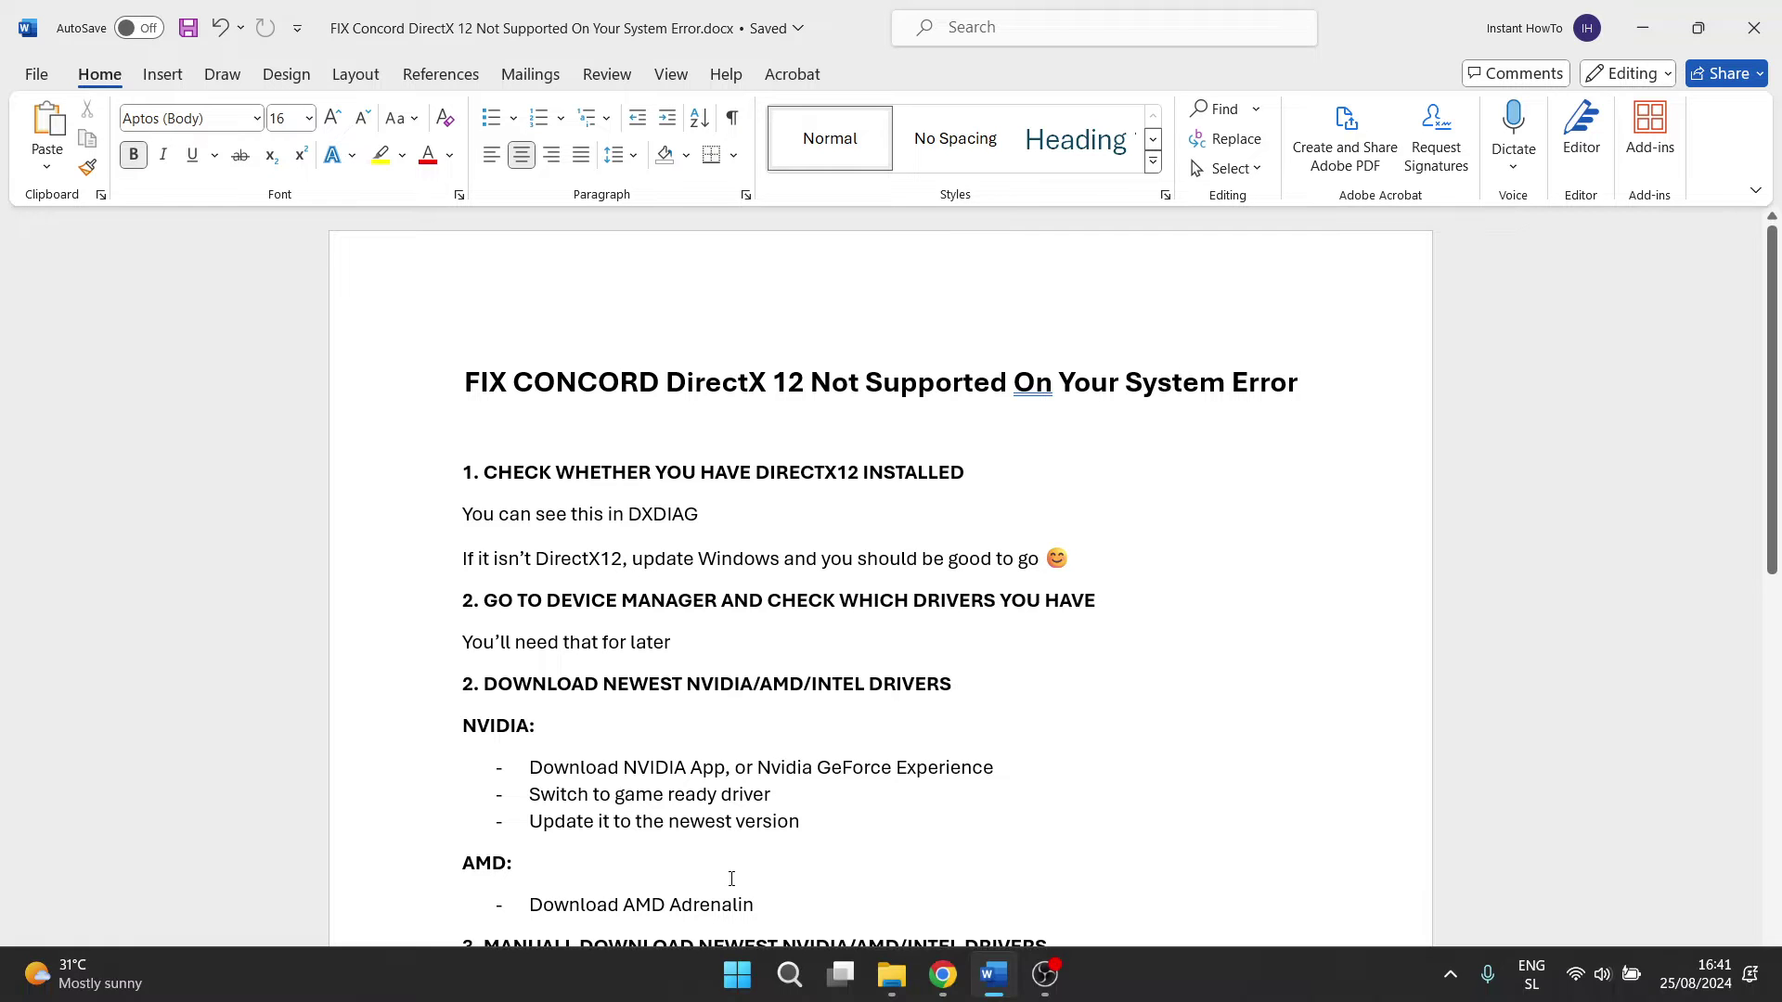
left_click(776, 989)
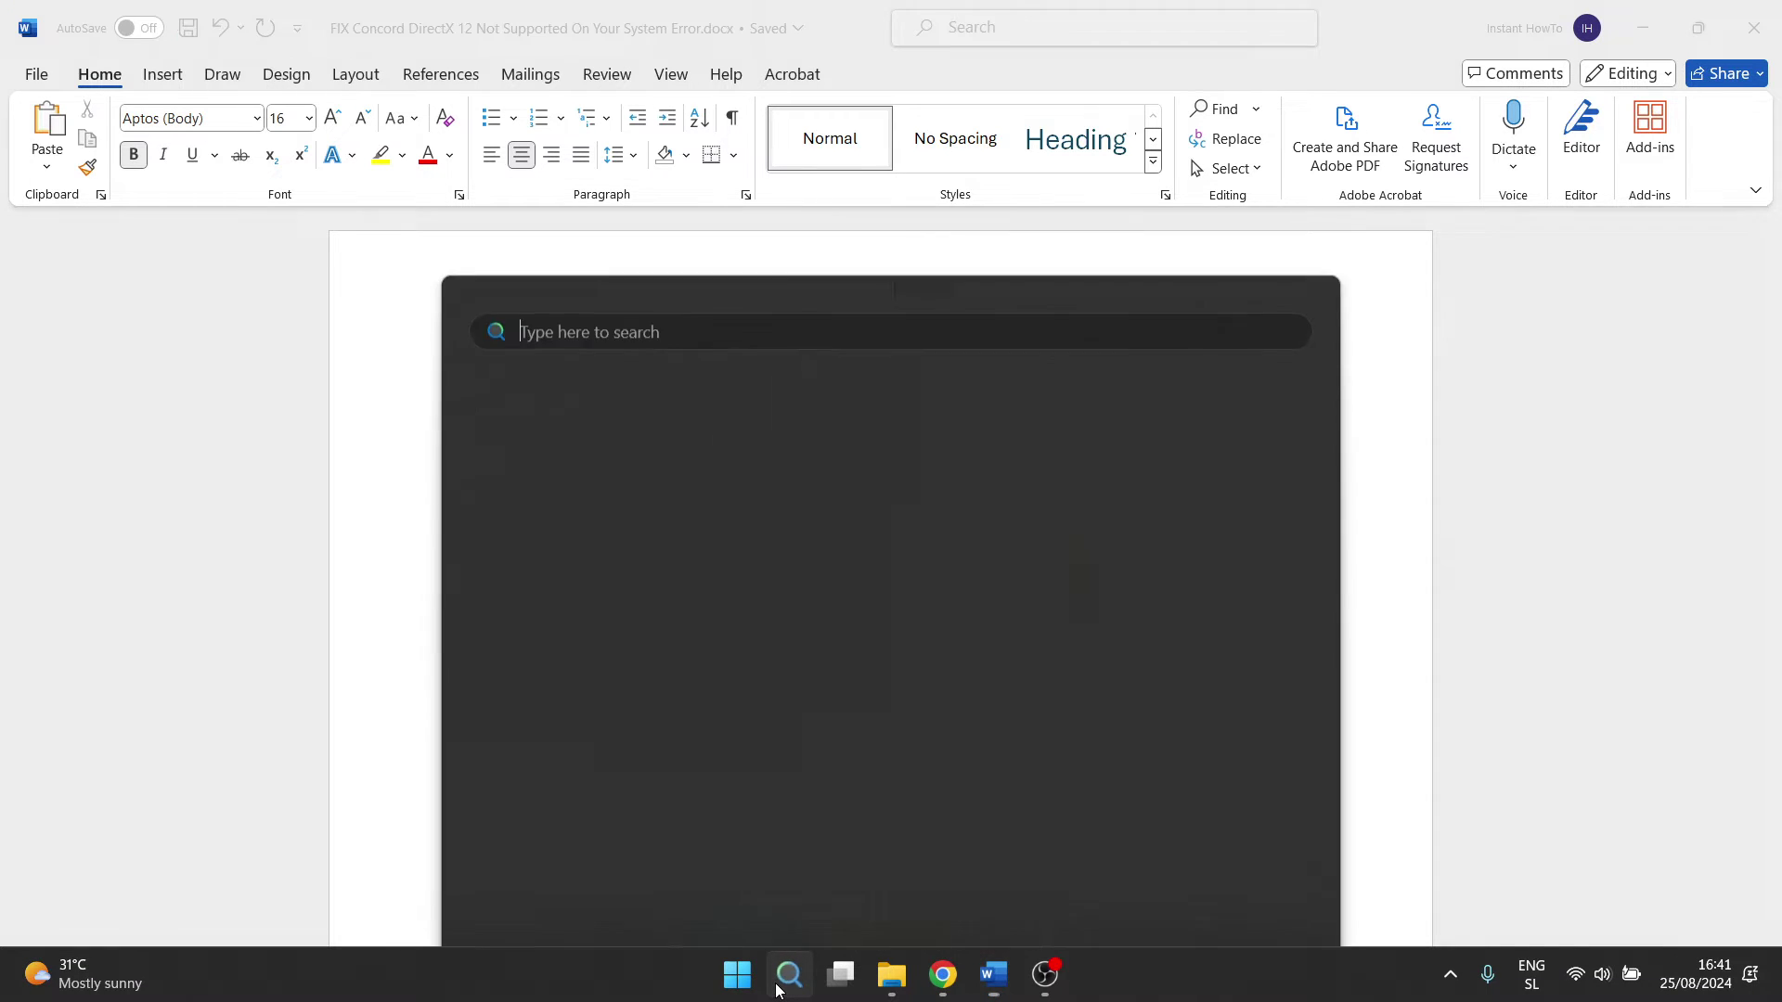
type("update")
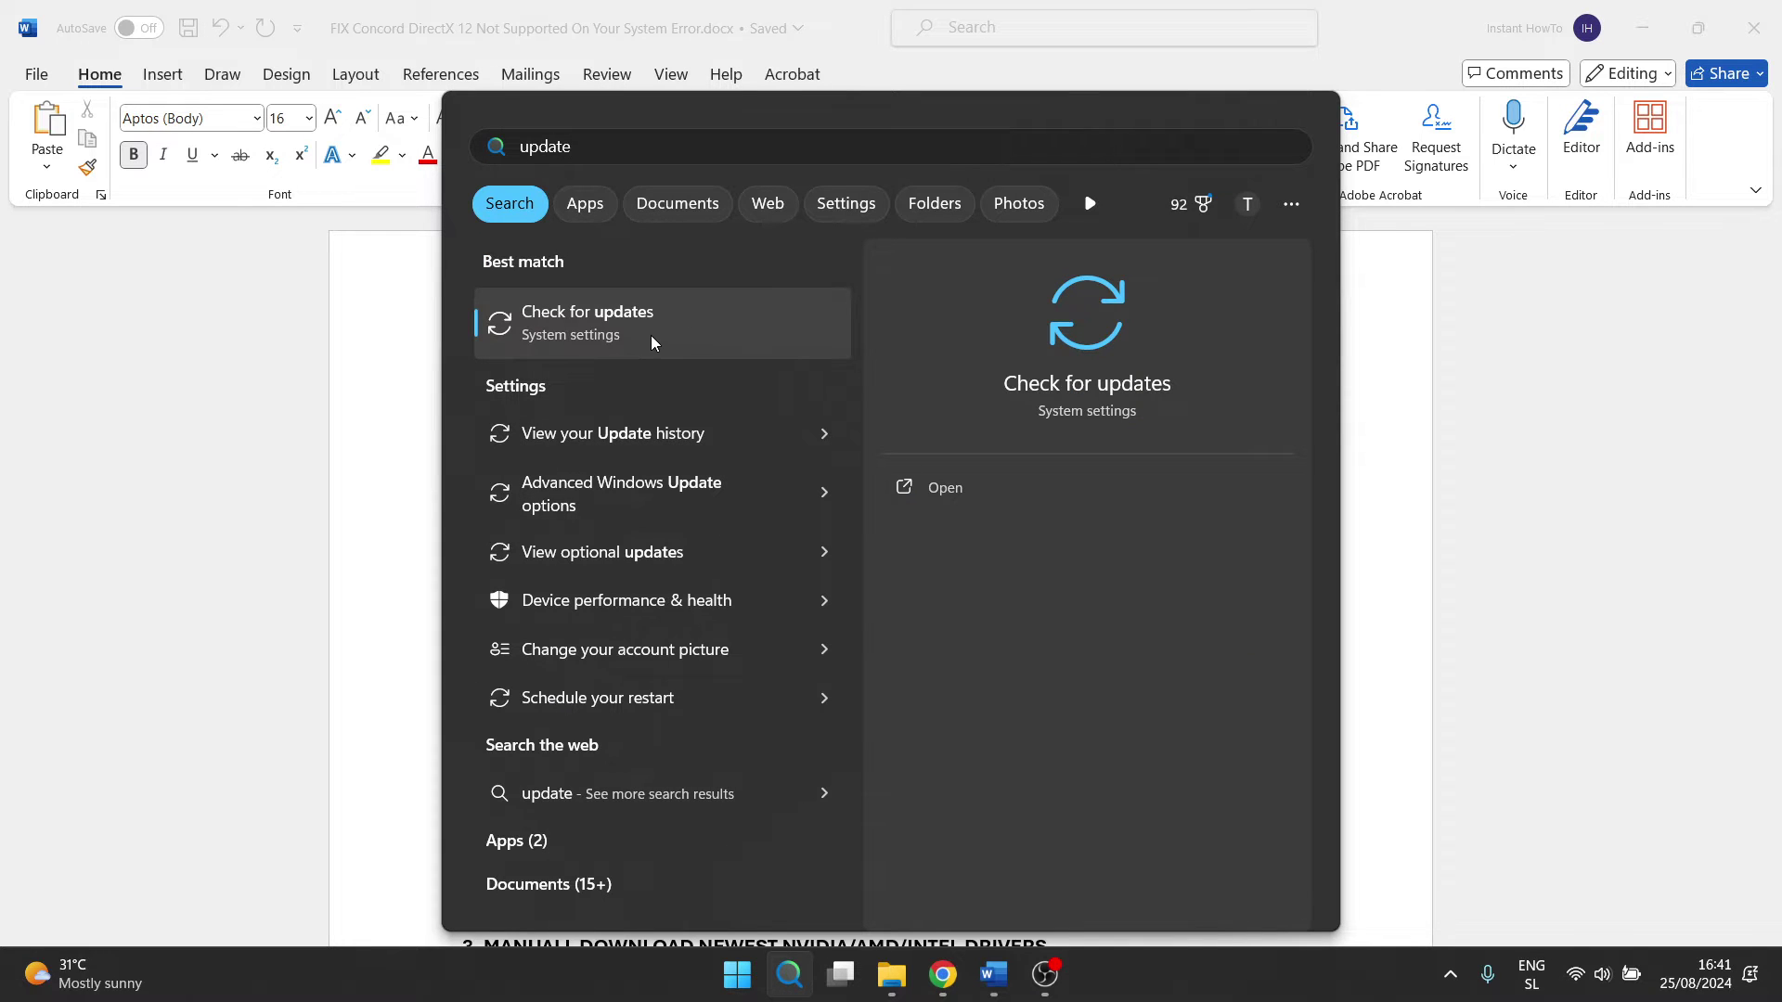
left_click(600, 337)
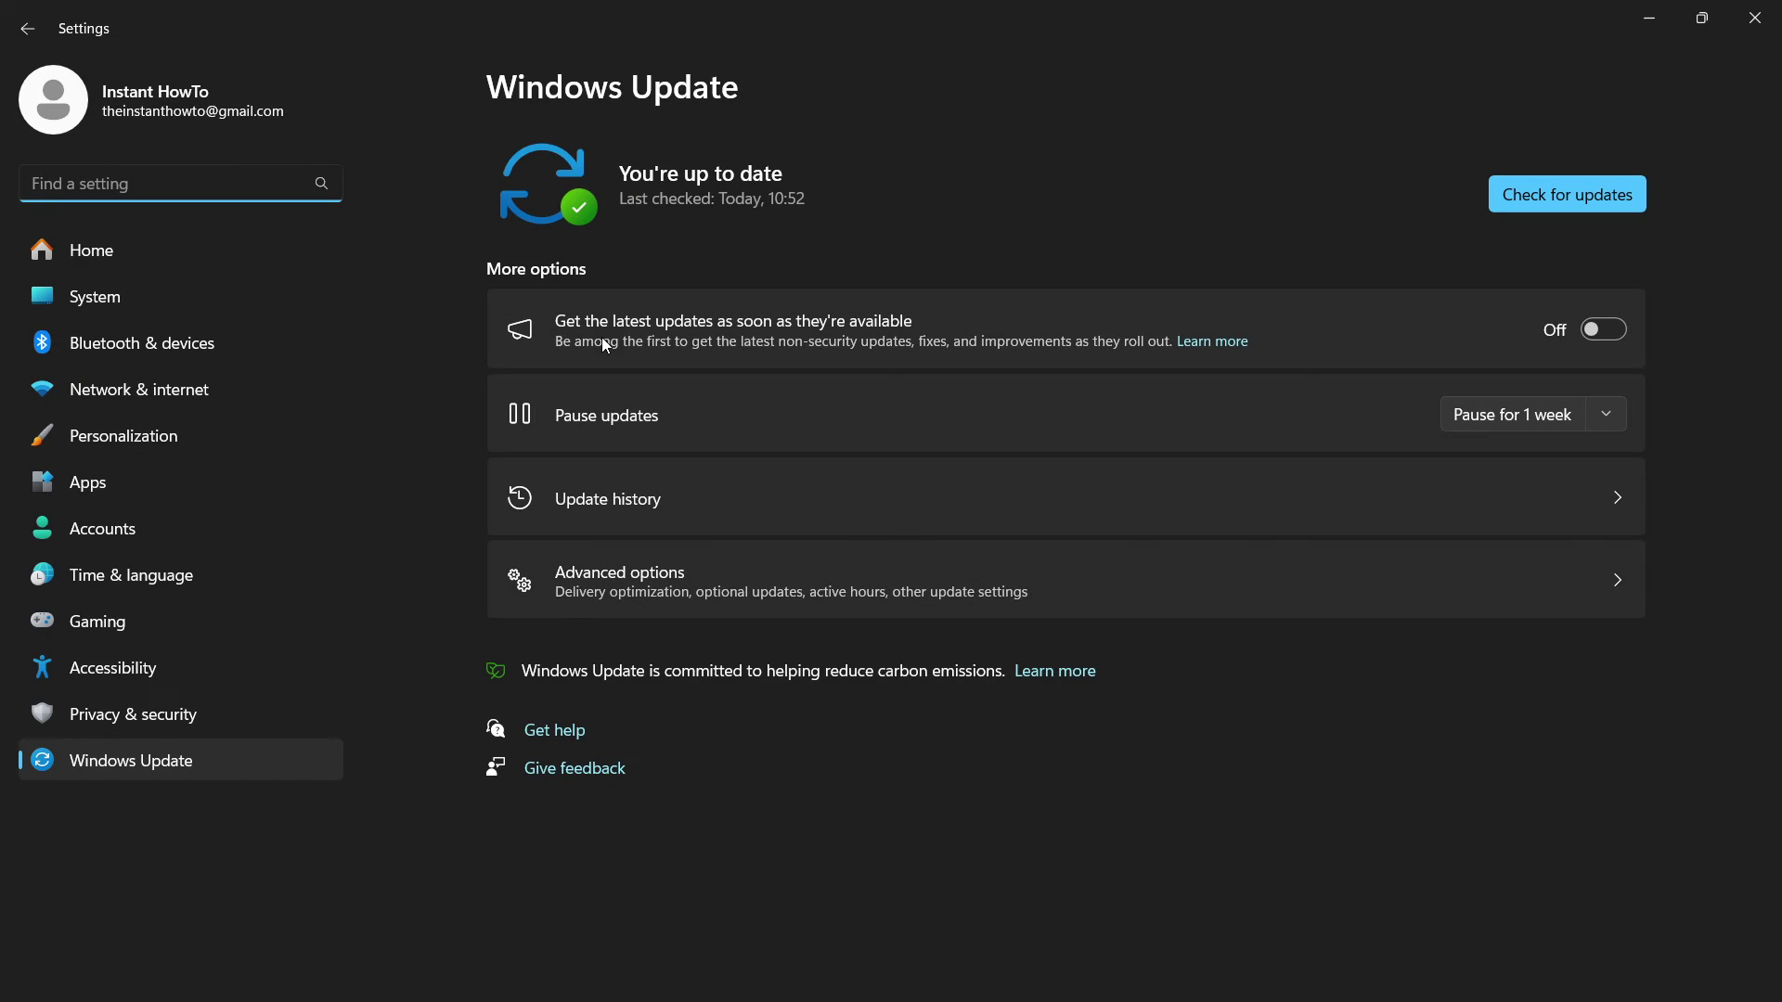
left_click(1548, 196)
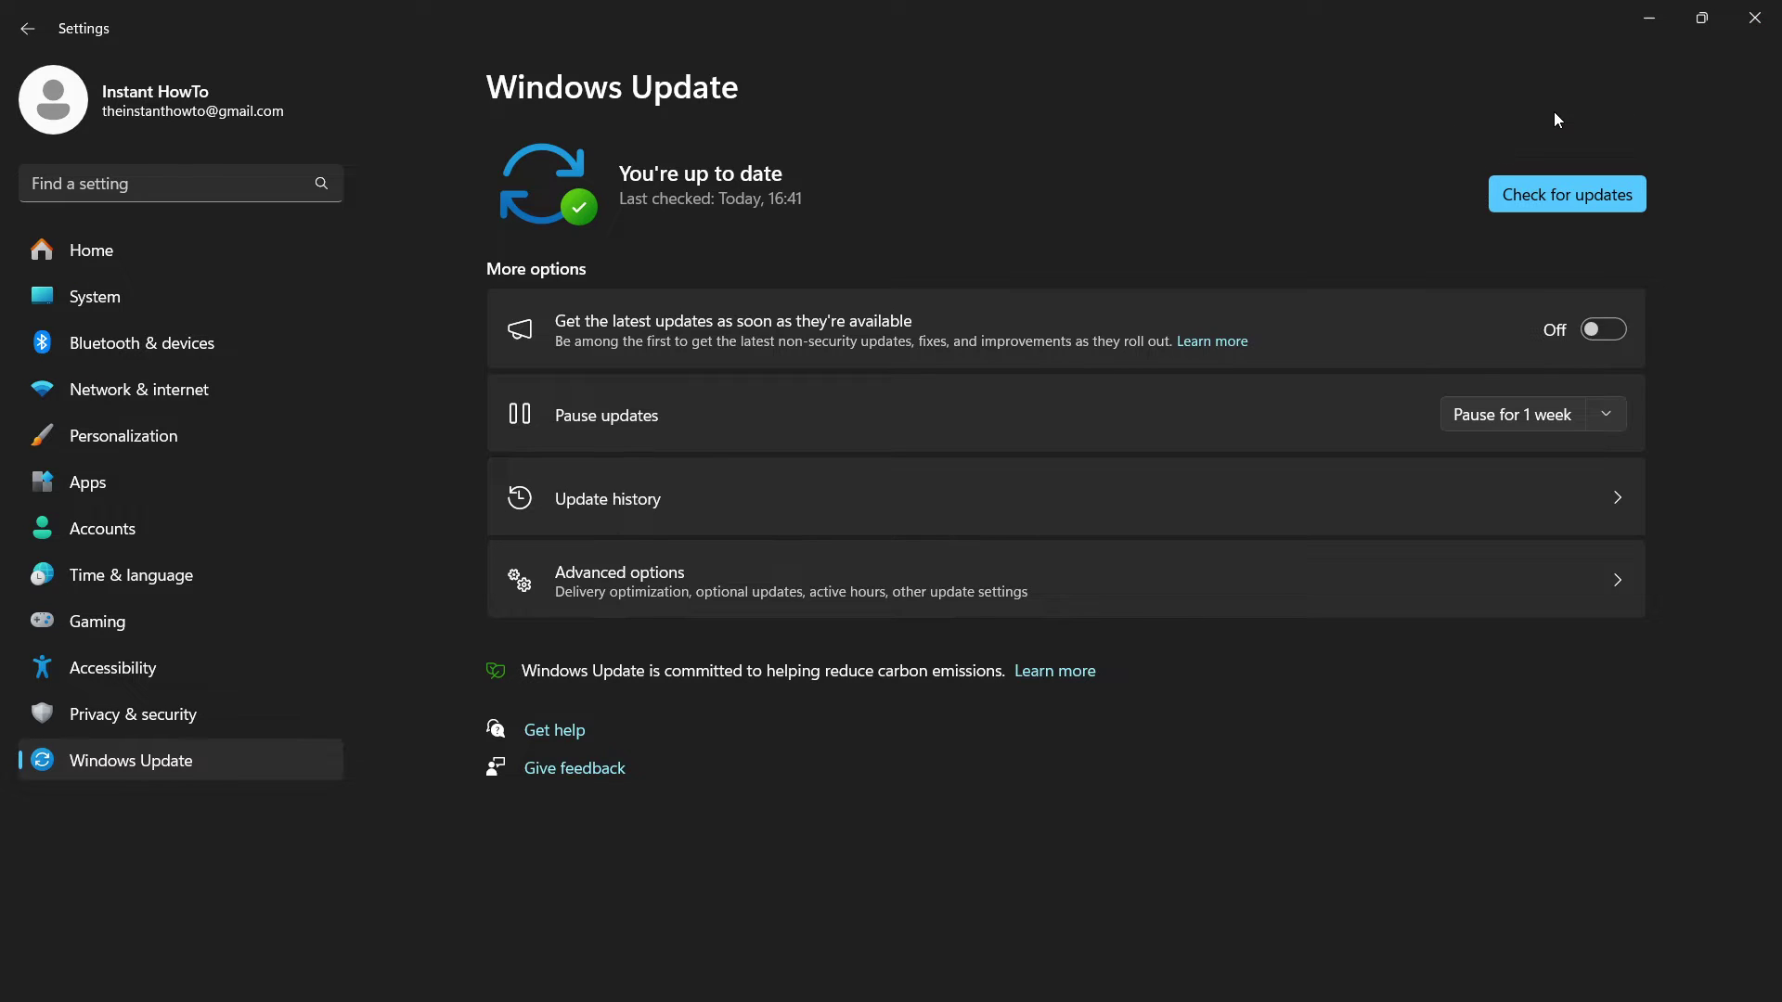
left_click(1757, 26)
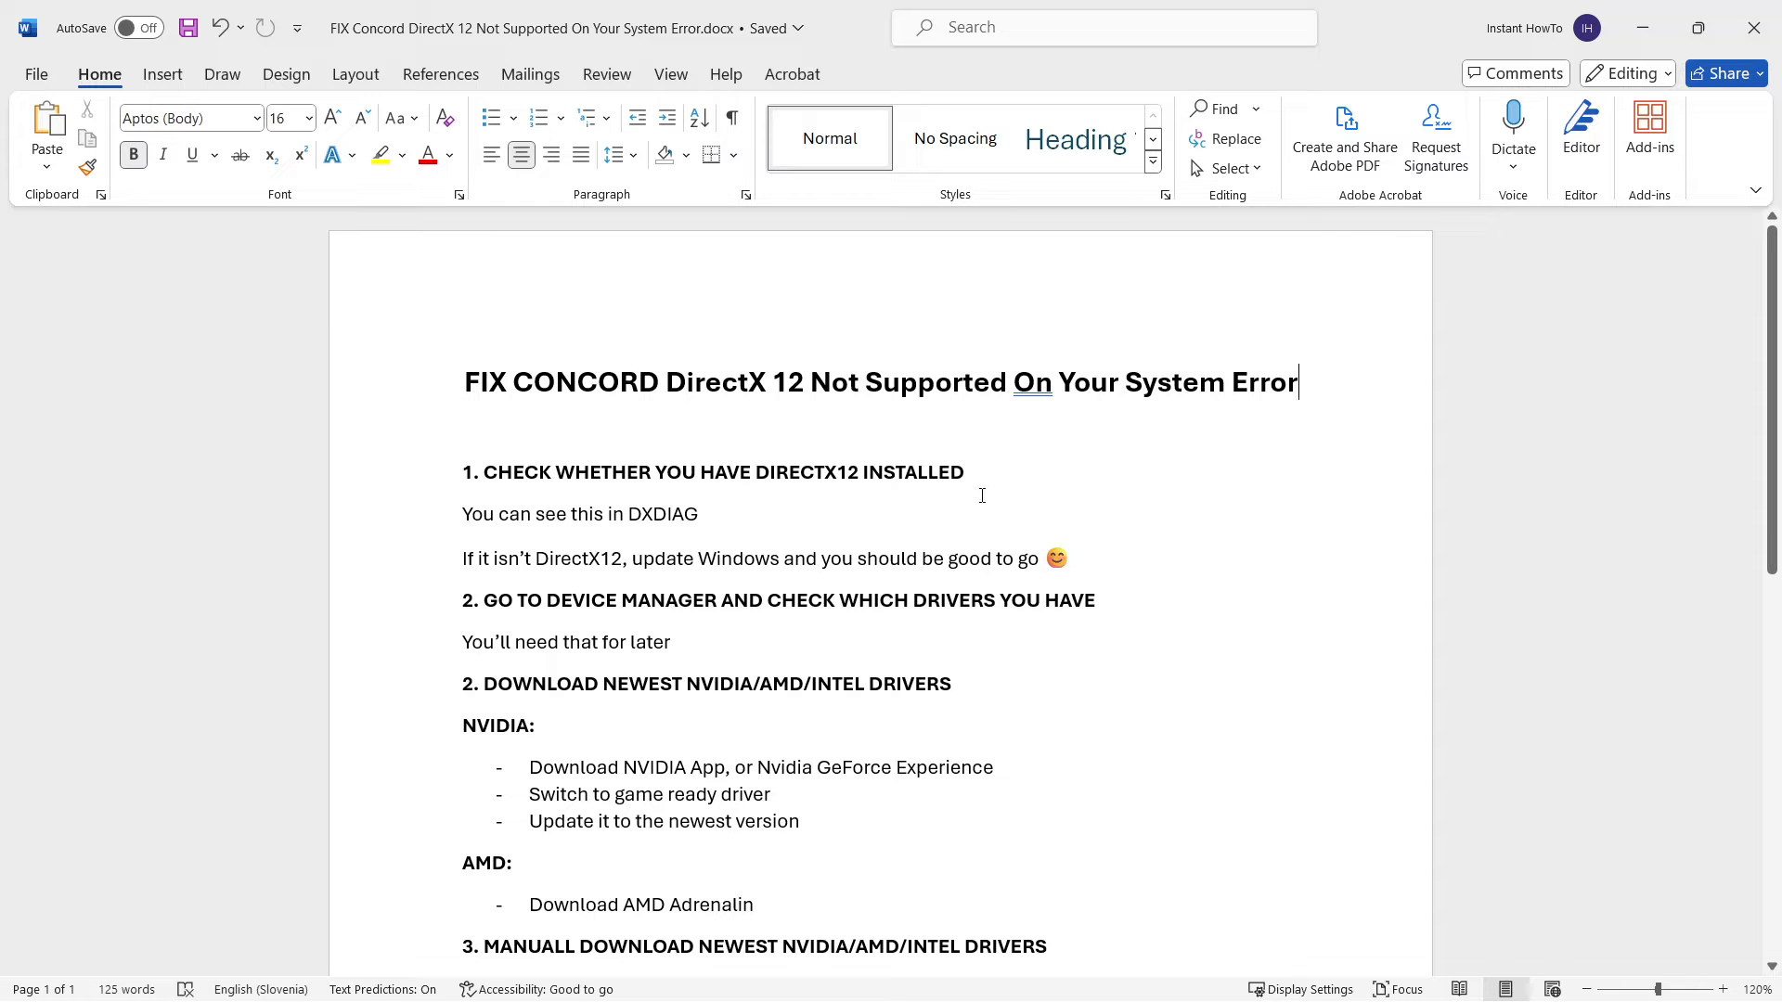
scroll(831, 509, "down", 3)
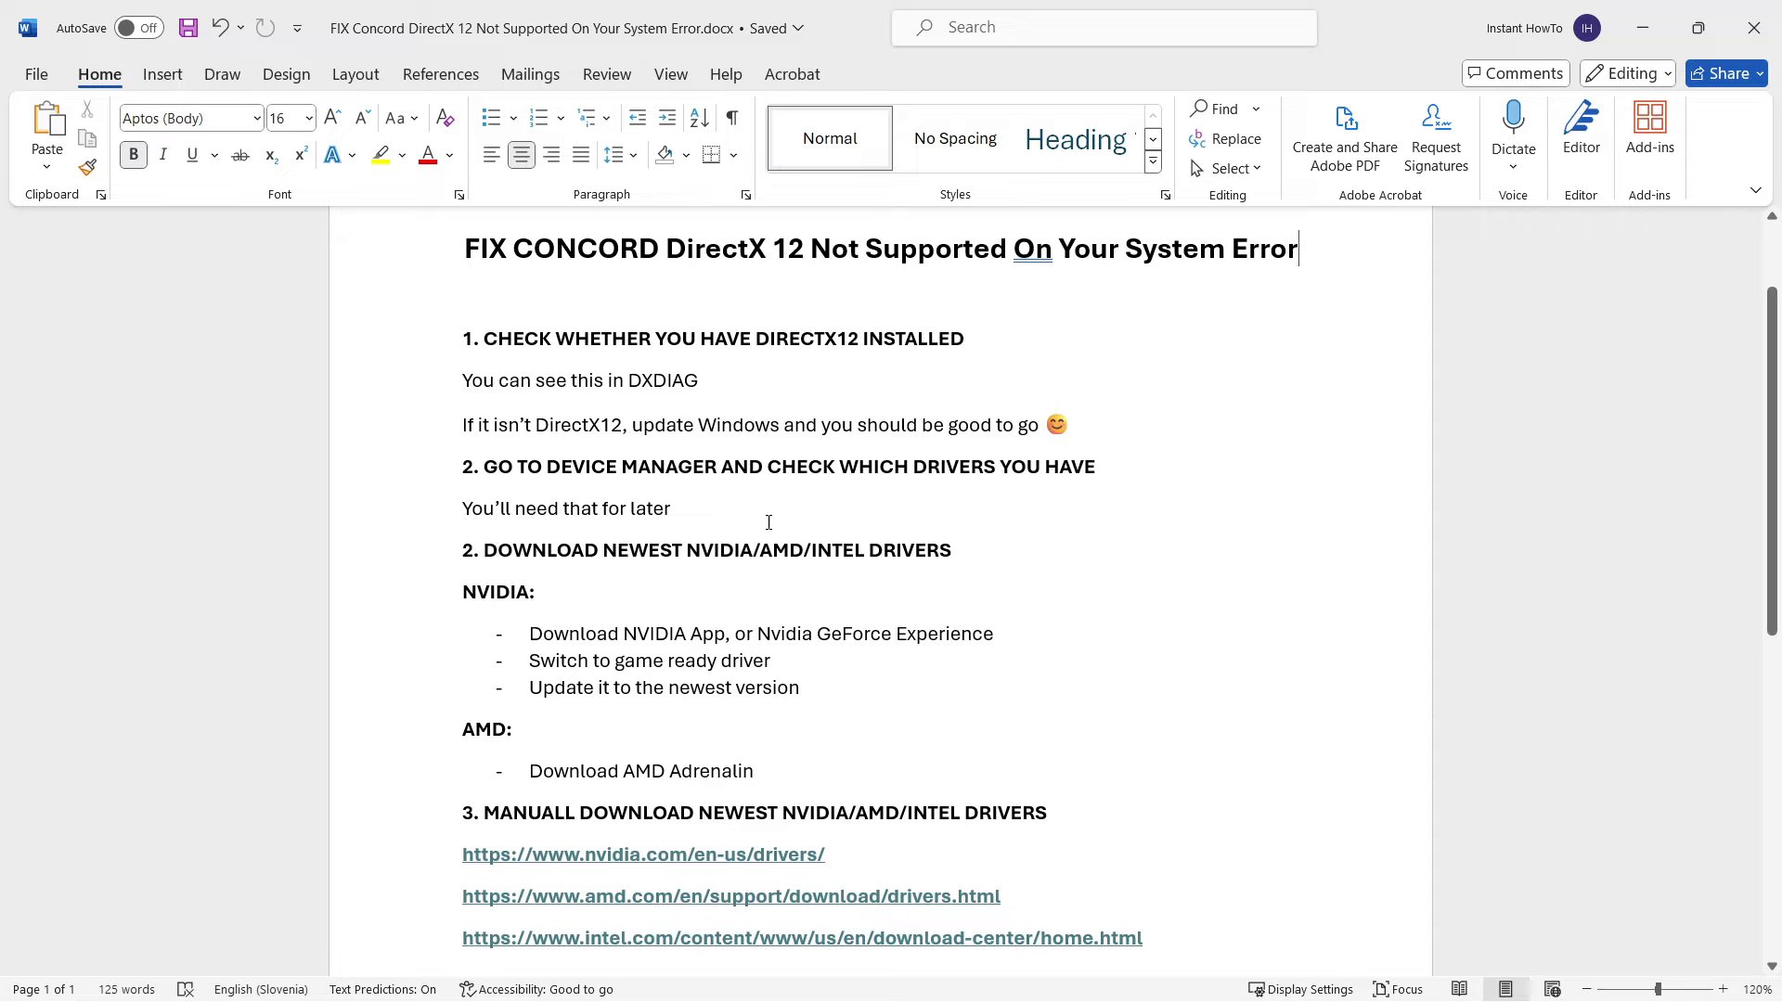
left_click_drag(768, 522, 462, 525)
scroll(563, 541, "up", 1)
left_click(684, 603)
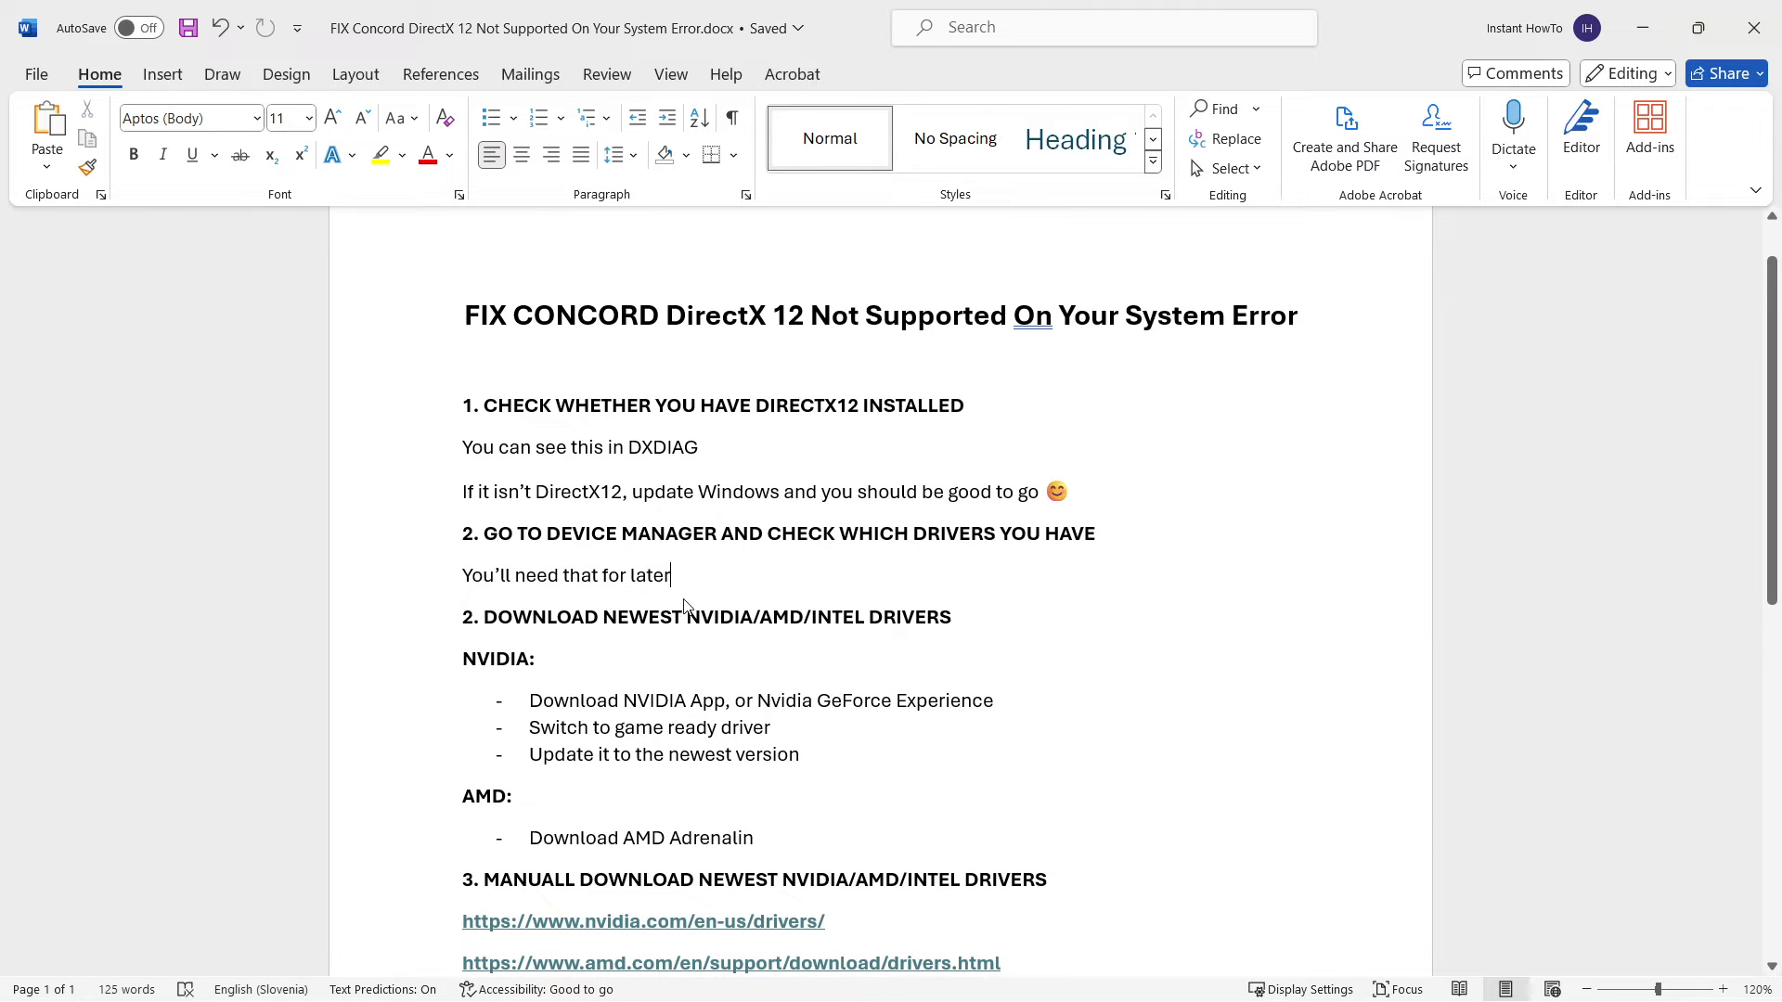
mouse_move(789, 979)
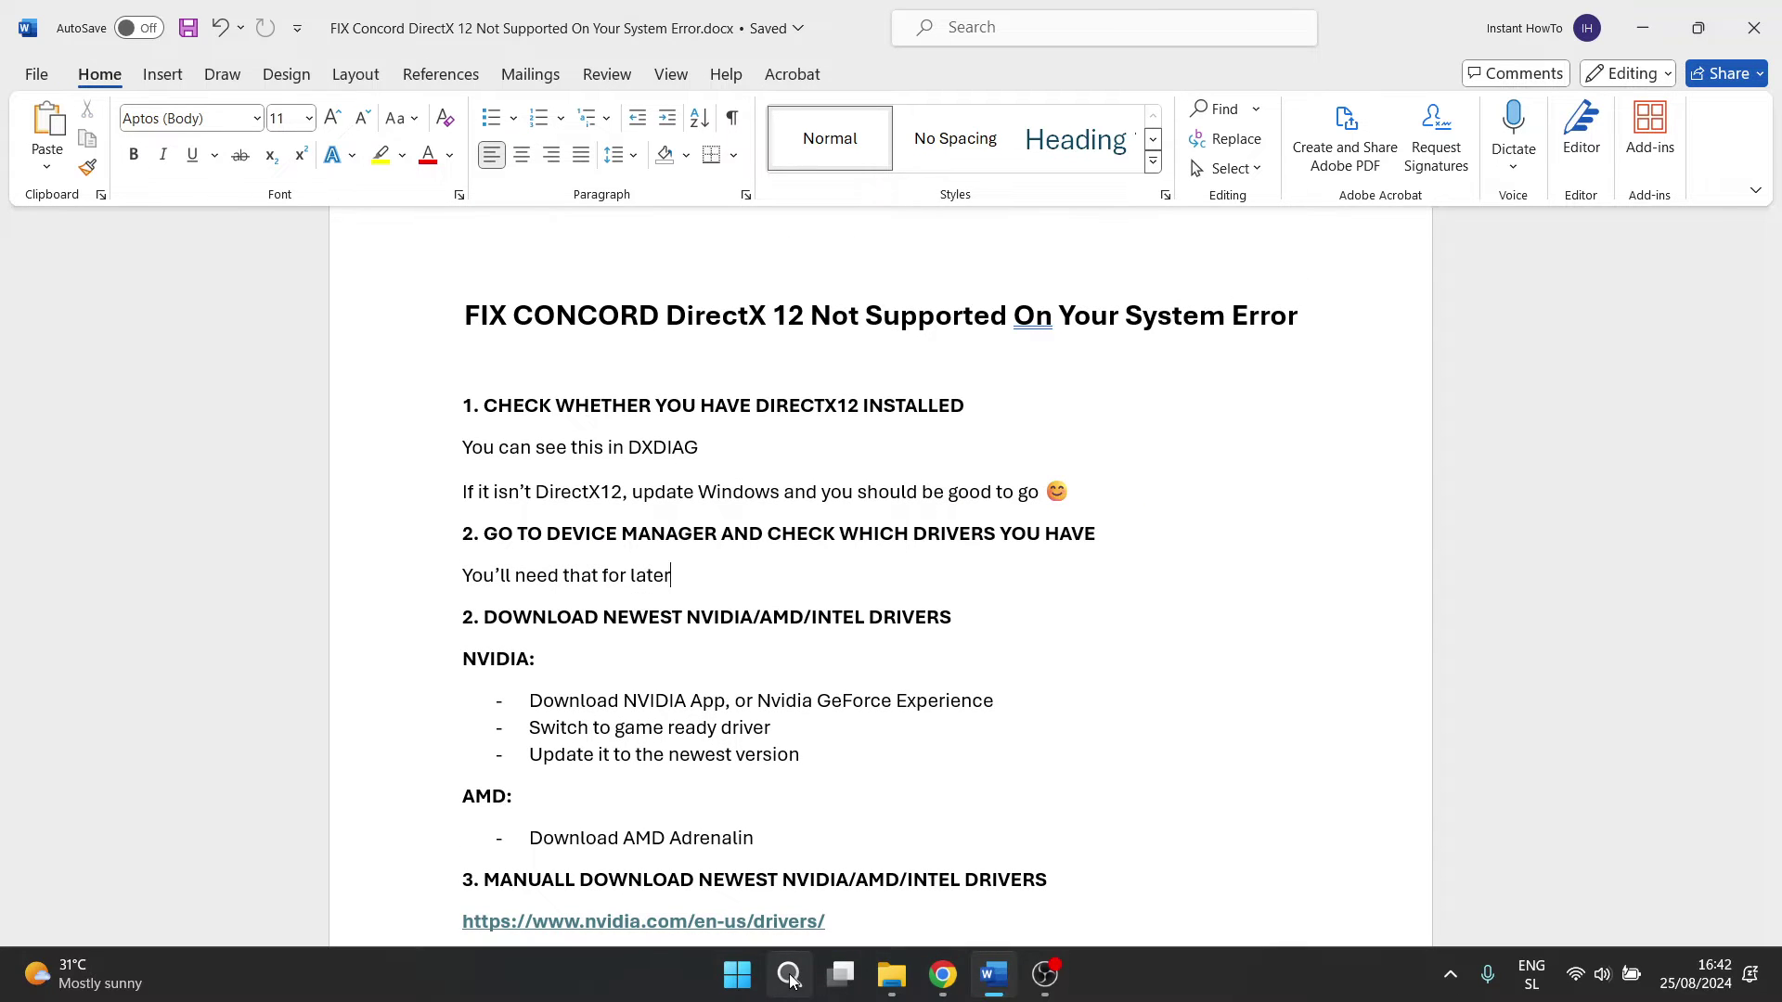
Step: Launch Device Manager from search, dismiss the standard-user warning, and centre the window
left_click(790, 981)
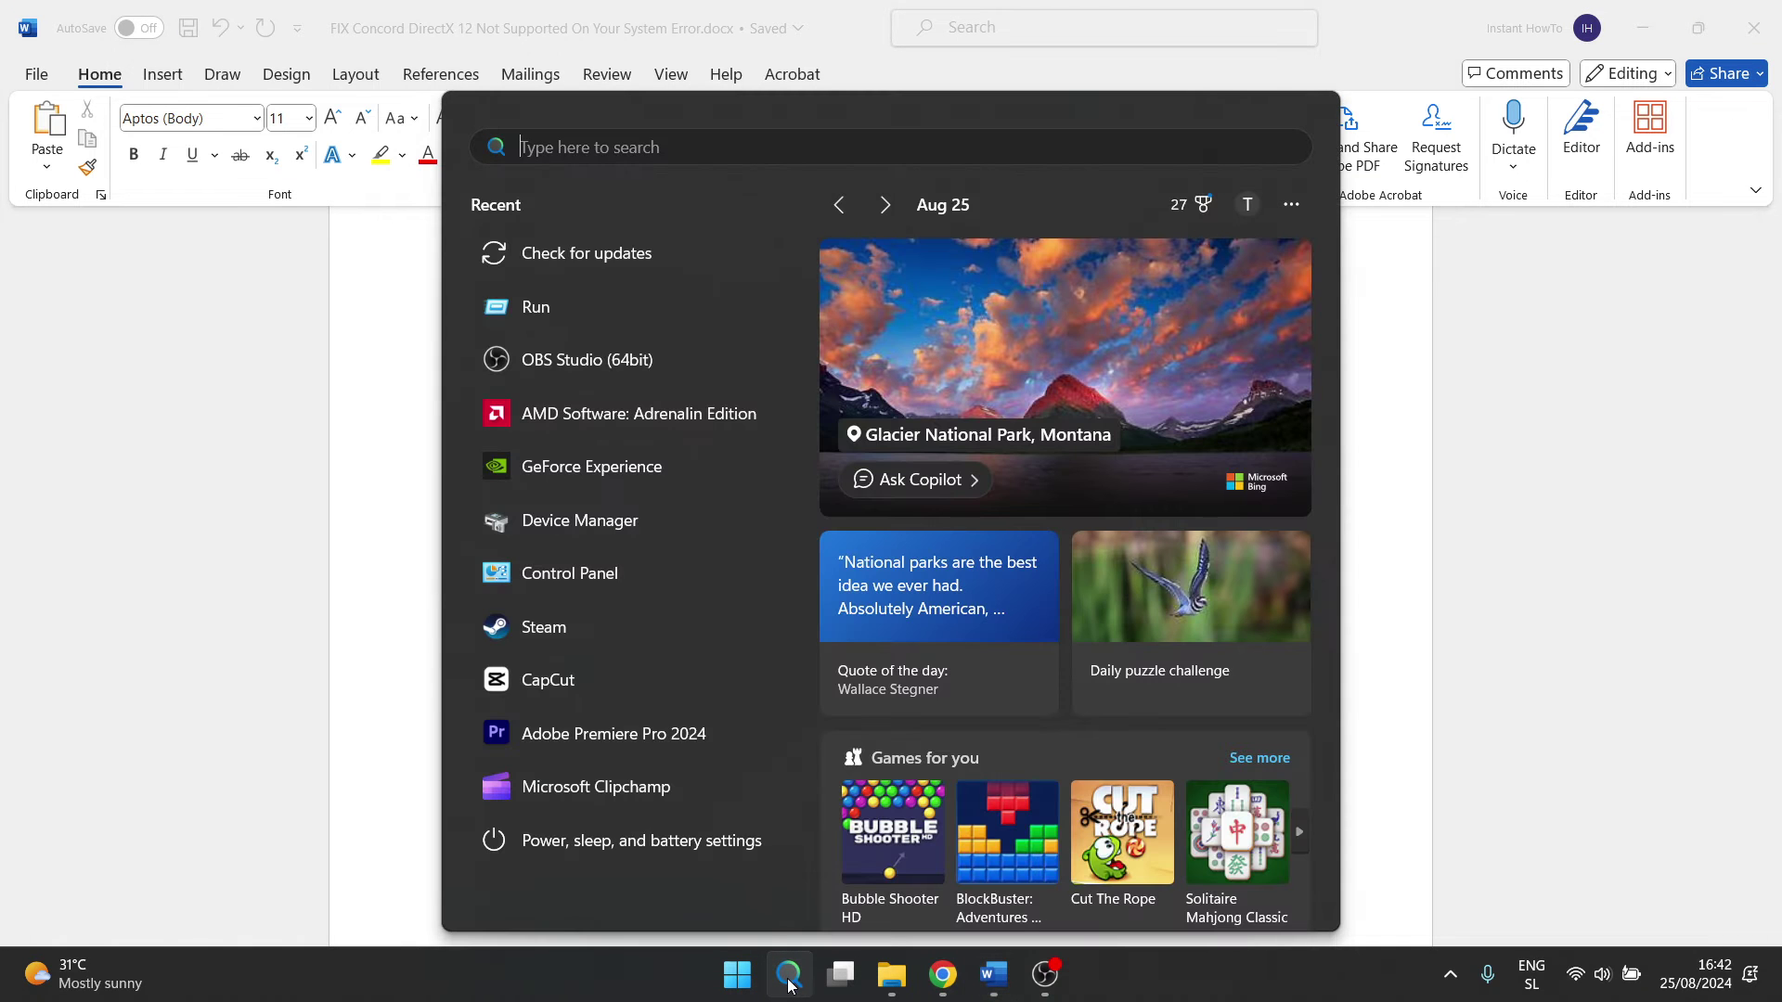
type("device man")
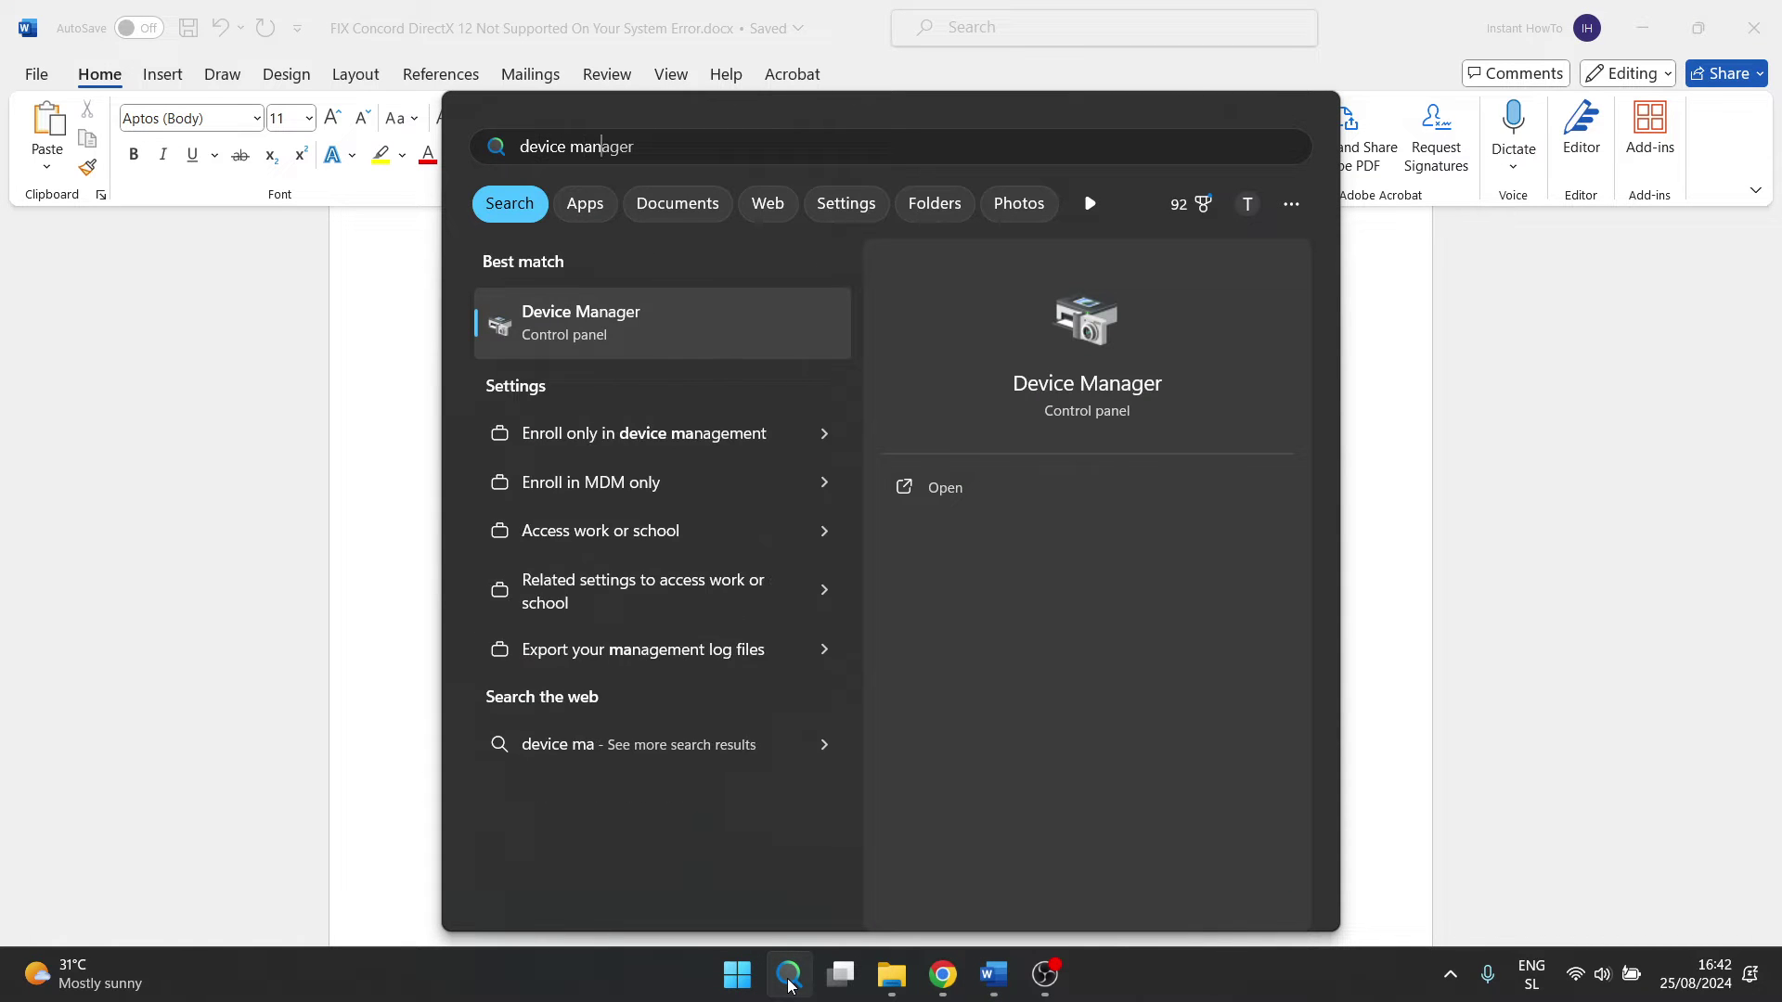
type("ager")
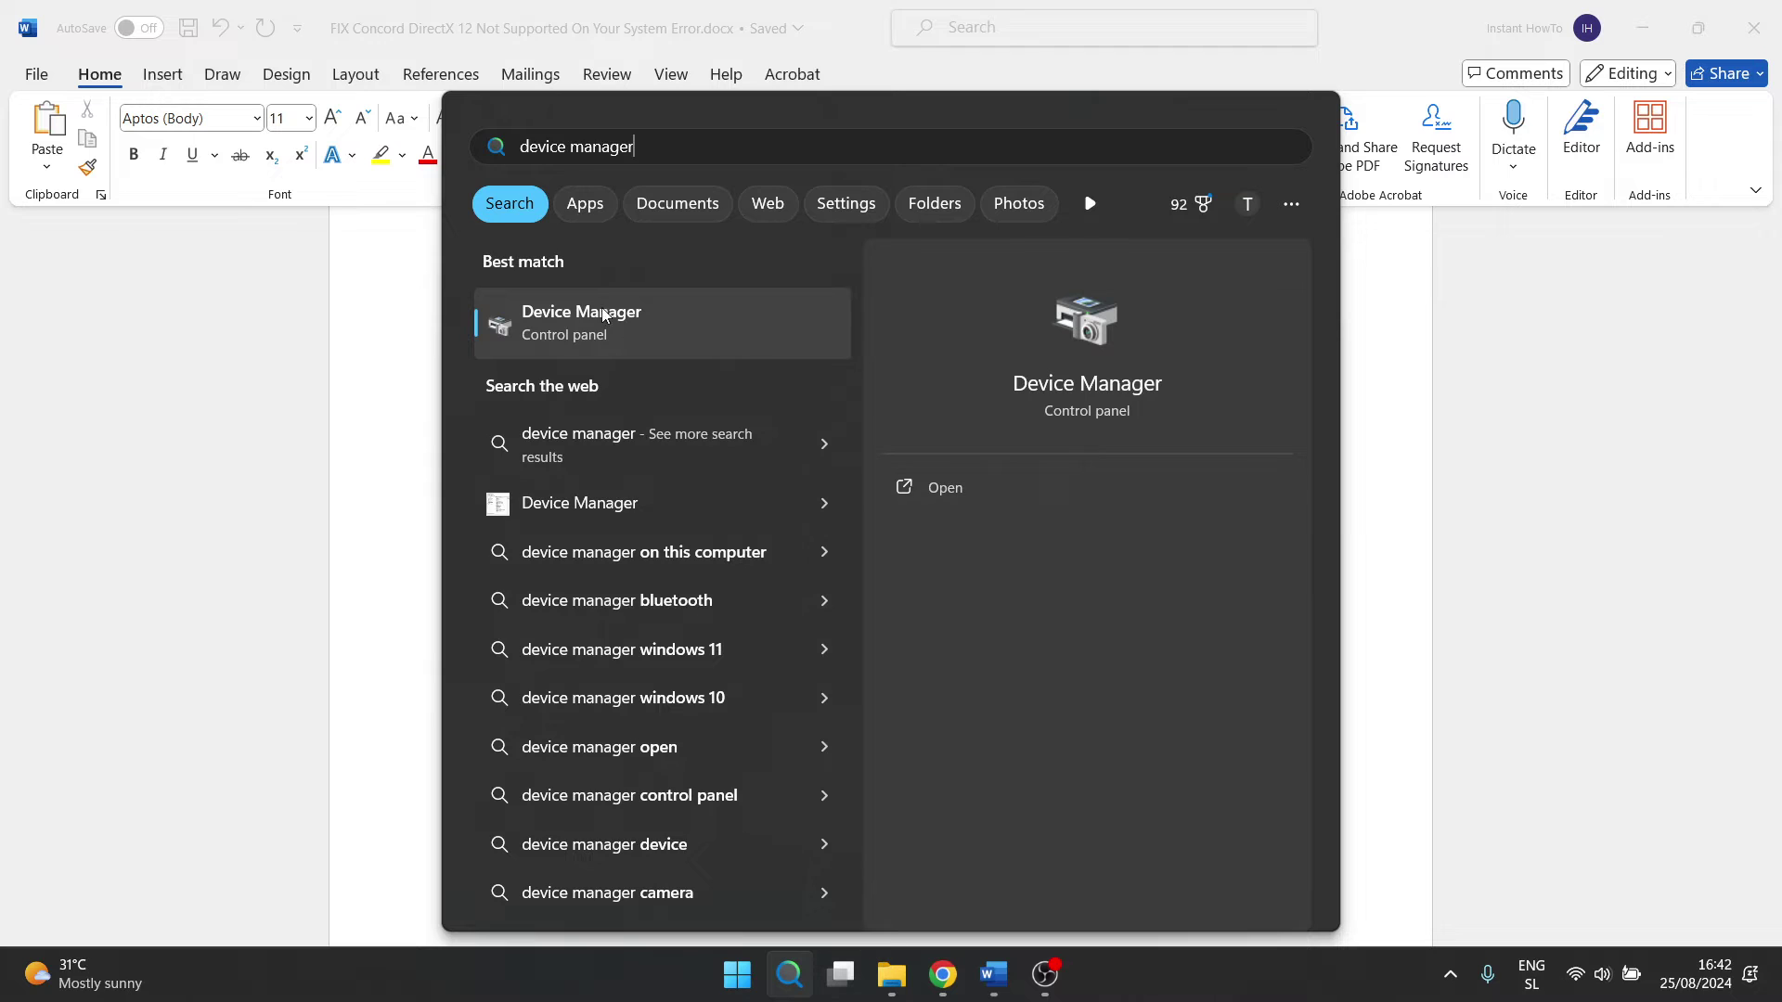
left_click(601, 325)
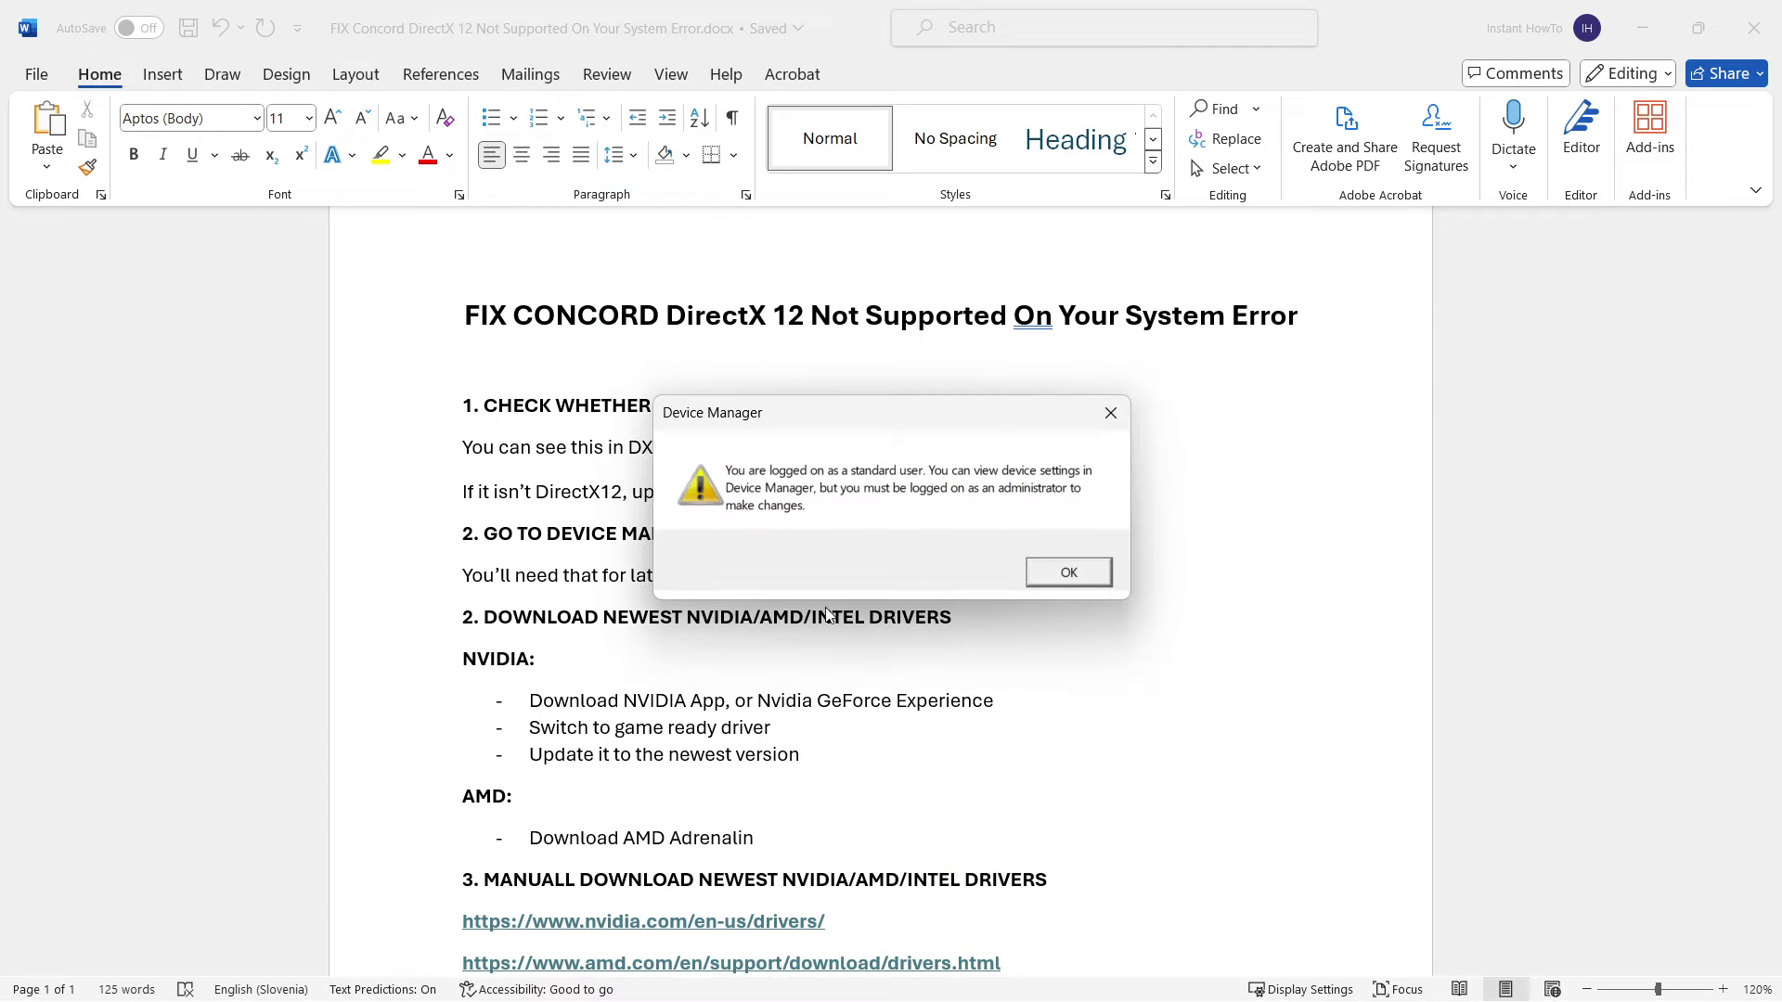
mouse_move(832, 415)
left_mouse_down()
mouse_move(863, 448)
mouse_move(813, 429)
left_mouse_up()
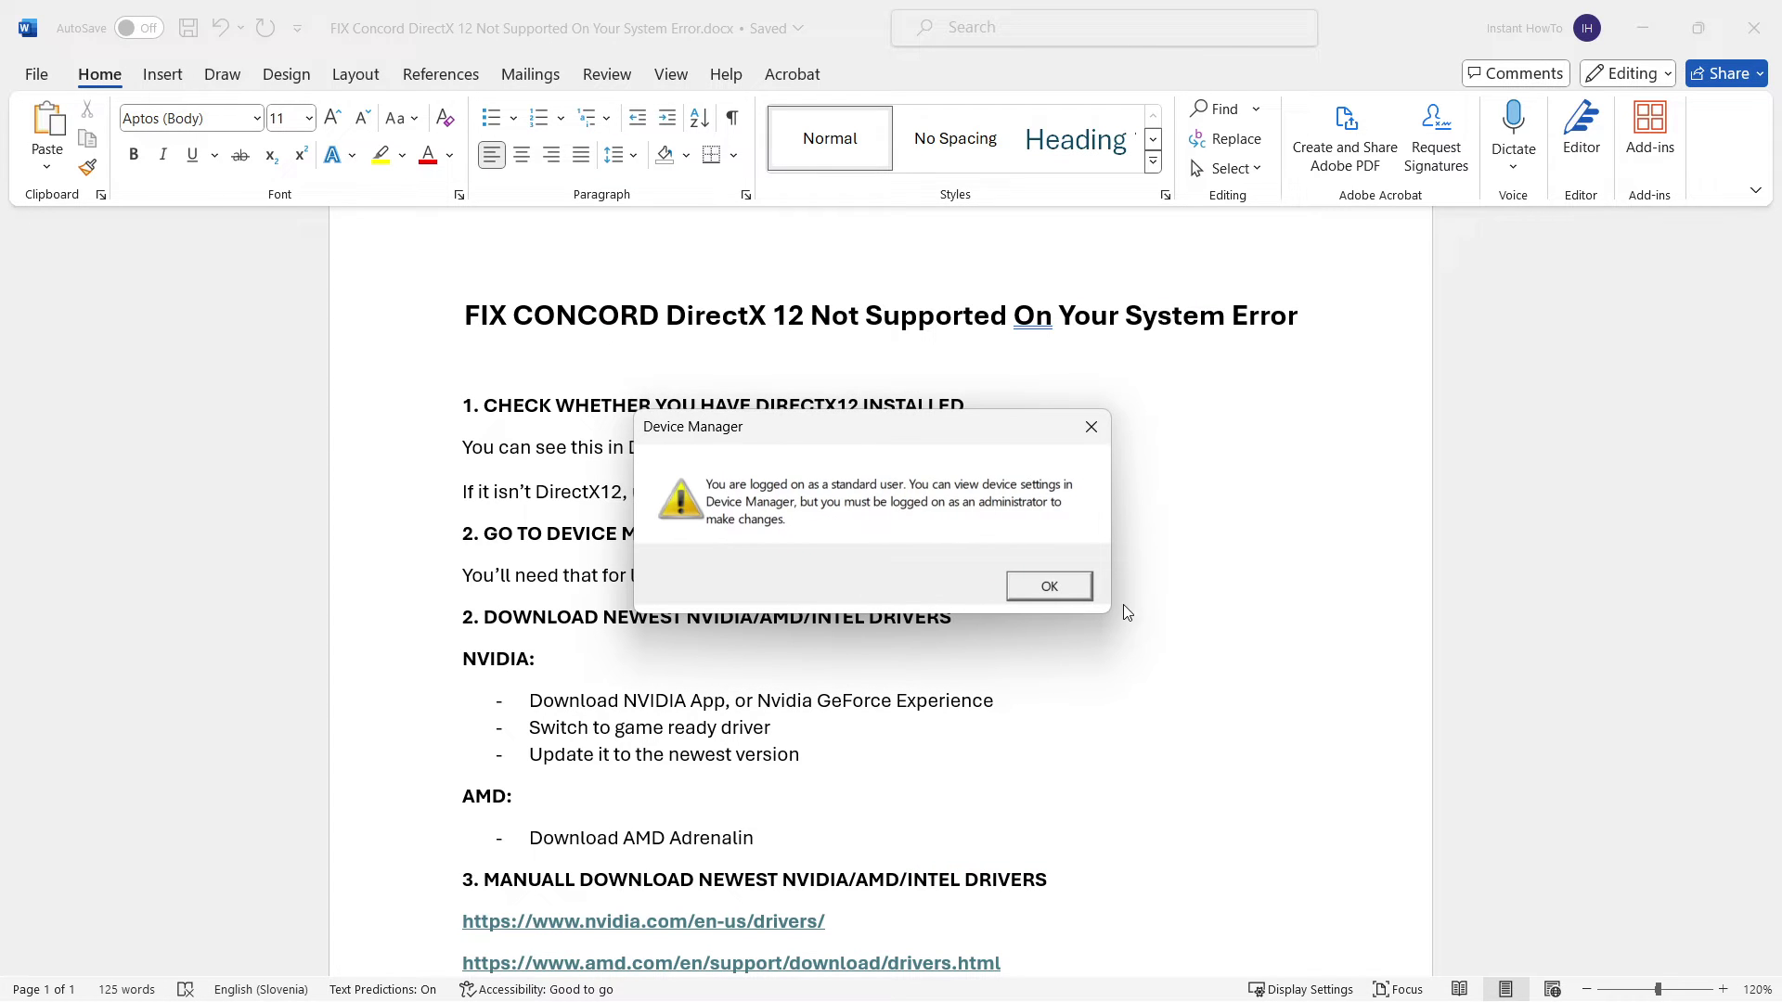
left_click(1048, 586)
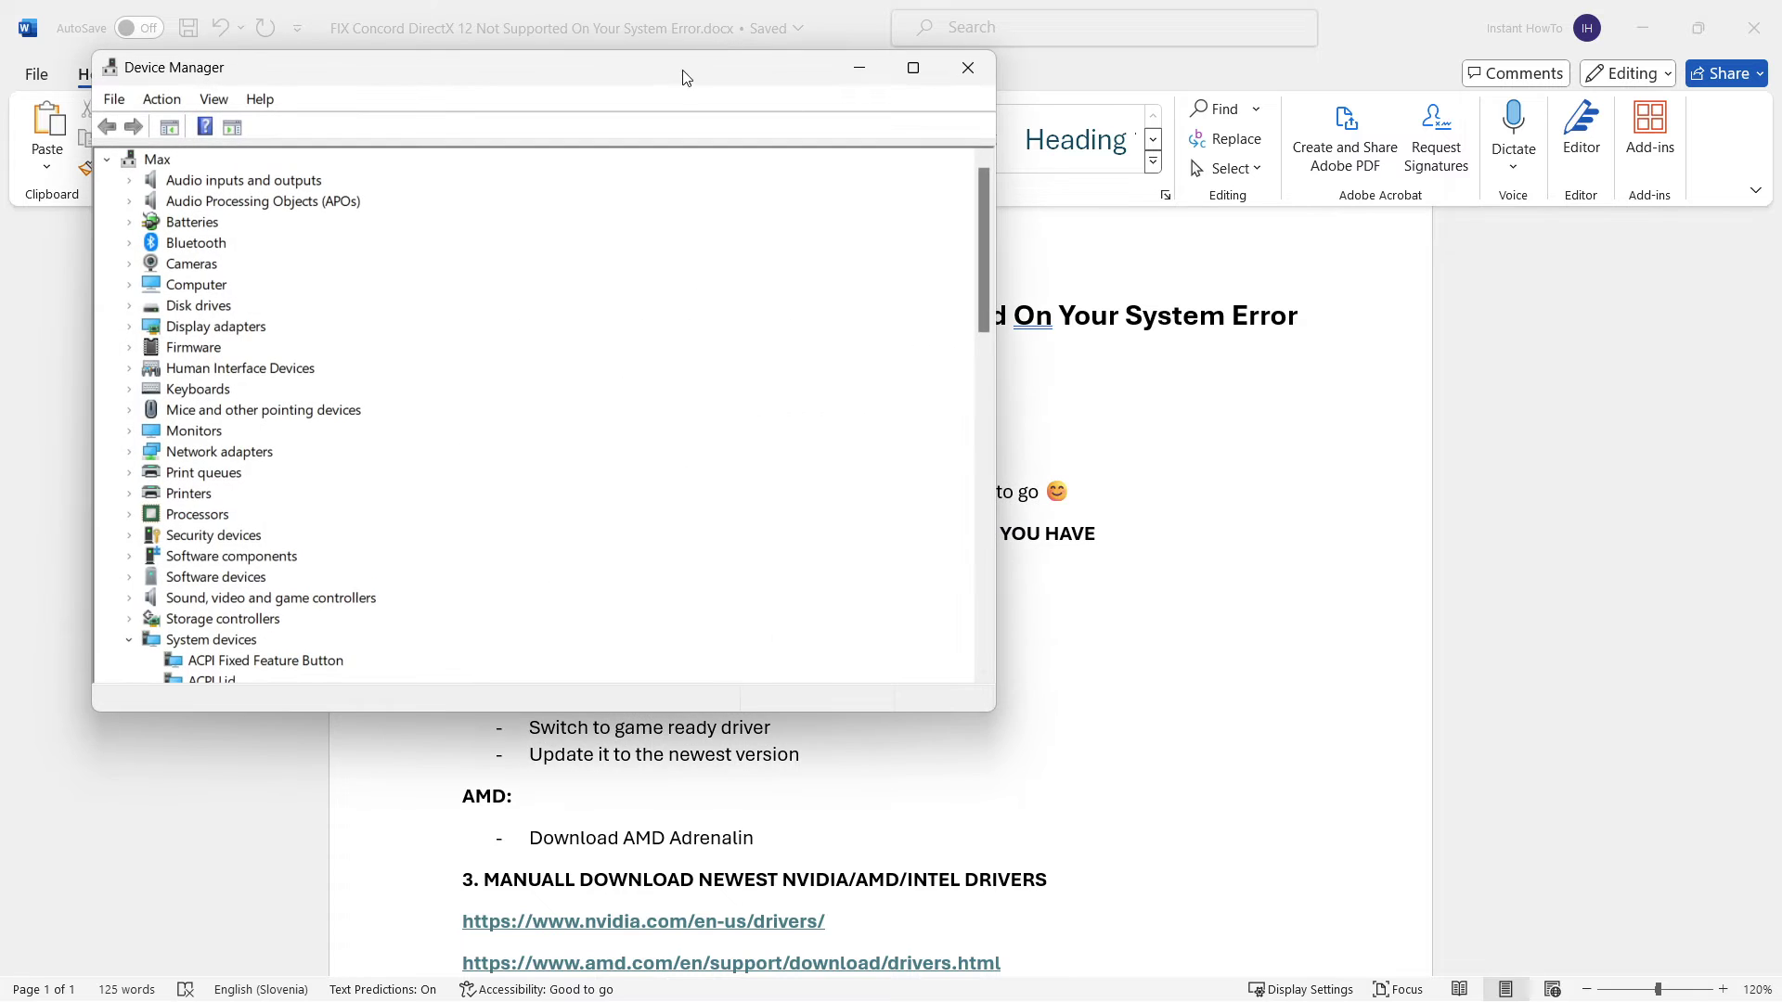
left_click_drag(684, 72, 1128, 199)
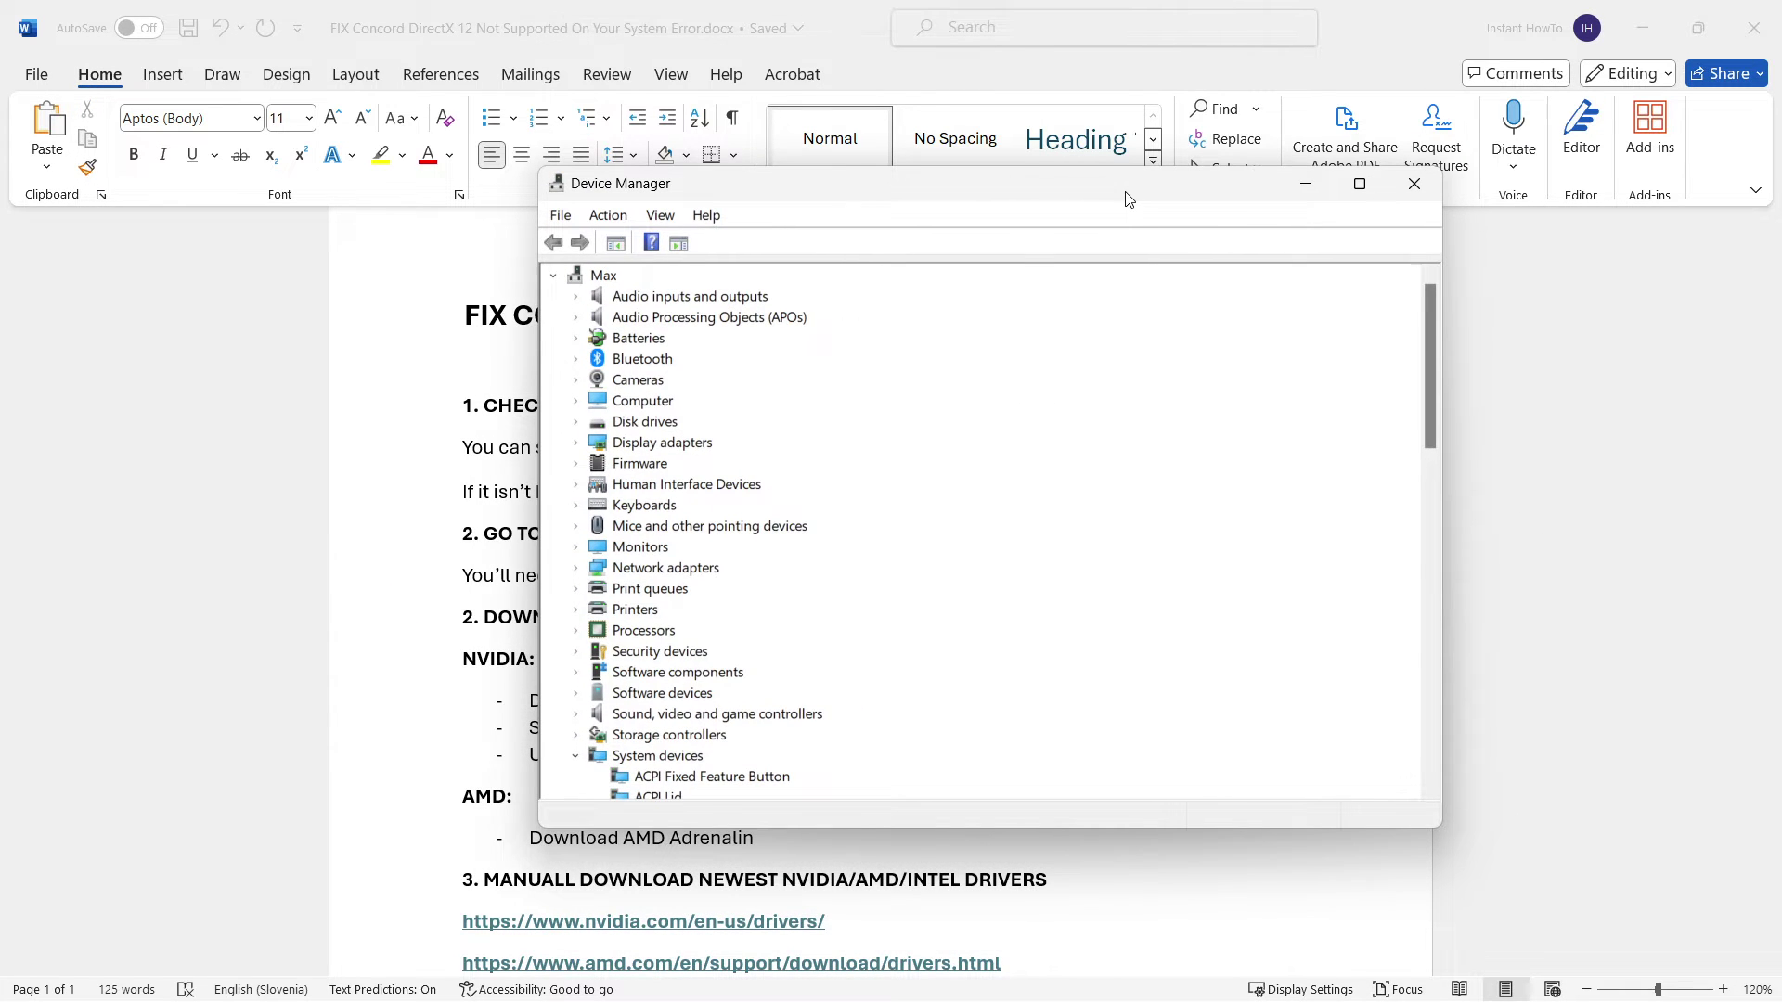
Step: Expand Display adapters and select the AMD Radeon(TM) Graphics entry
double_click(629, 445)
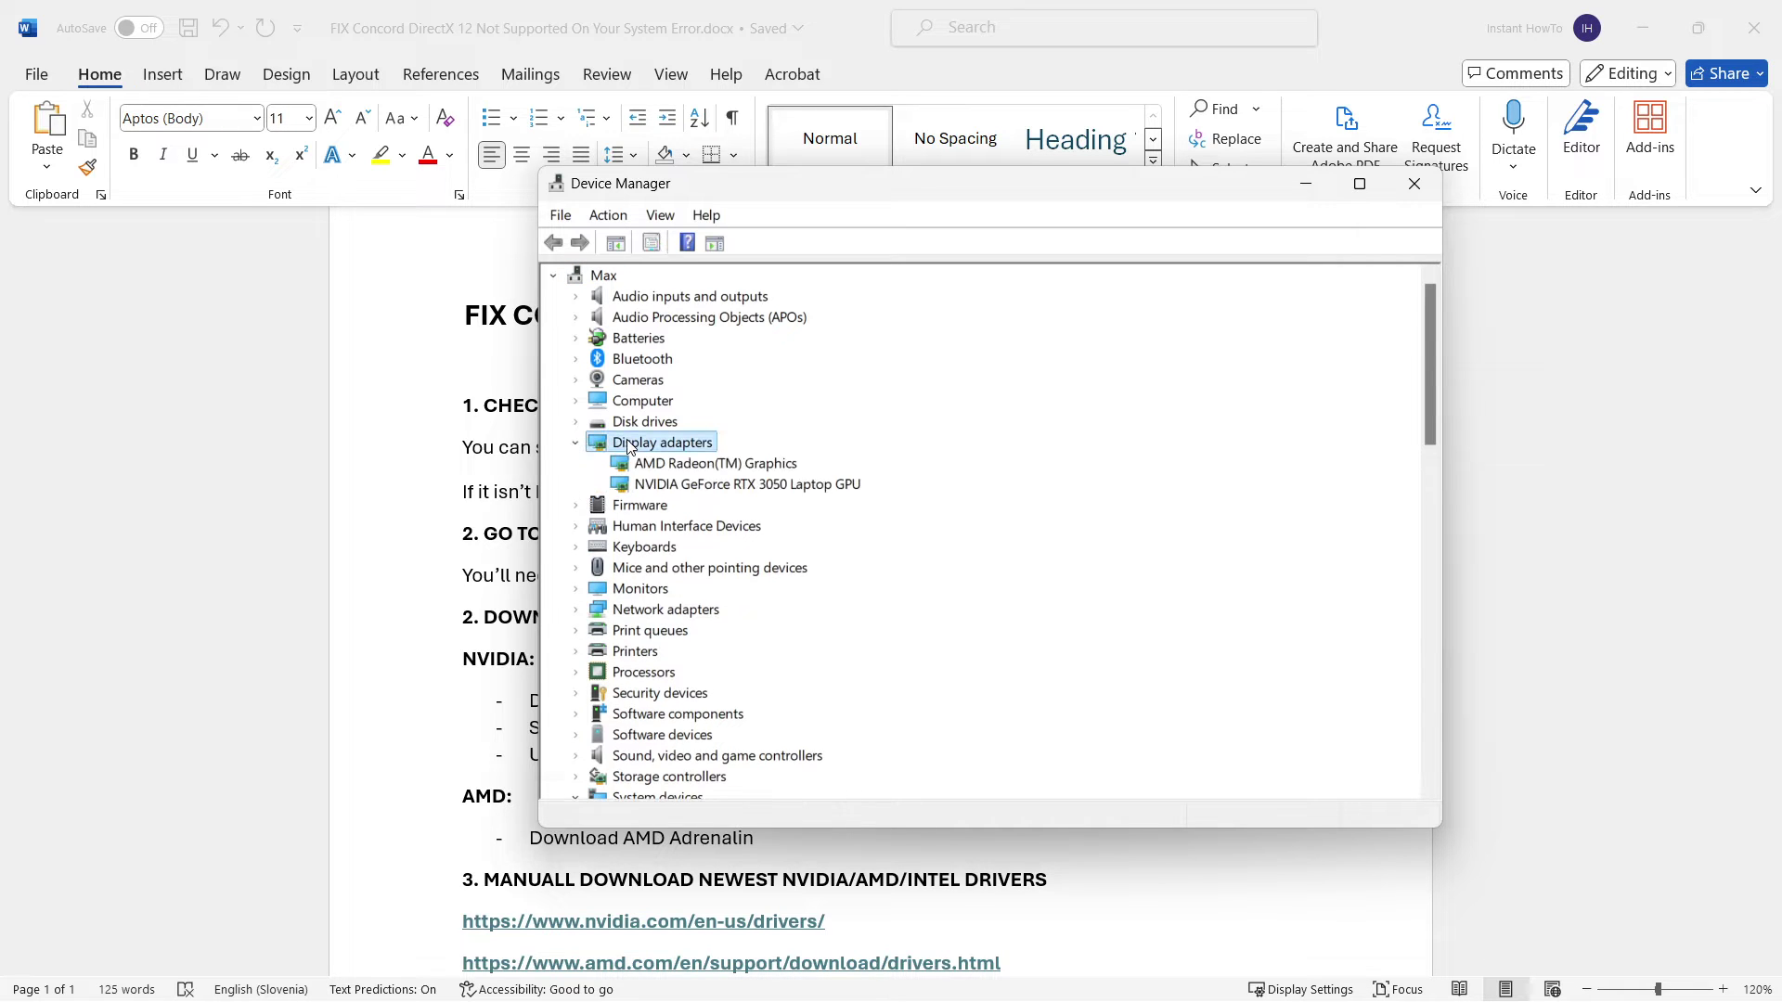
left_click(576, 443)
left_click(576, 444)
left_click(732, 468)
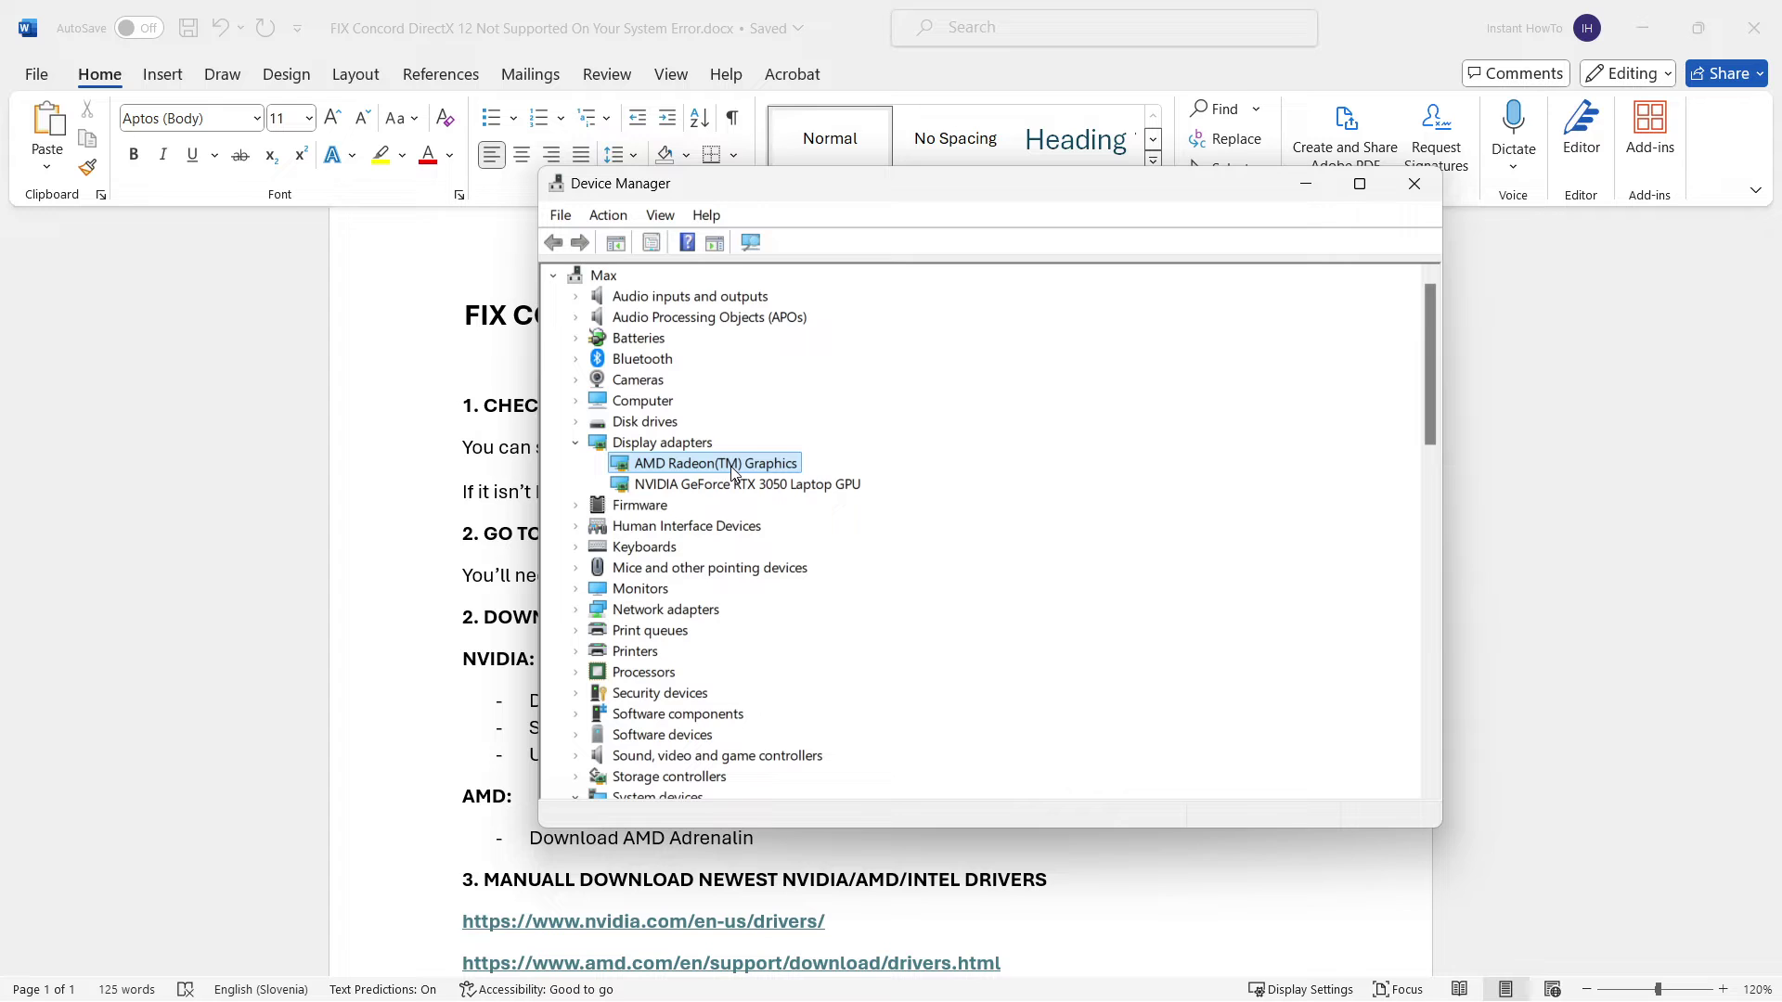
left_click_drag(917, 192, 938, 222)
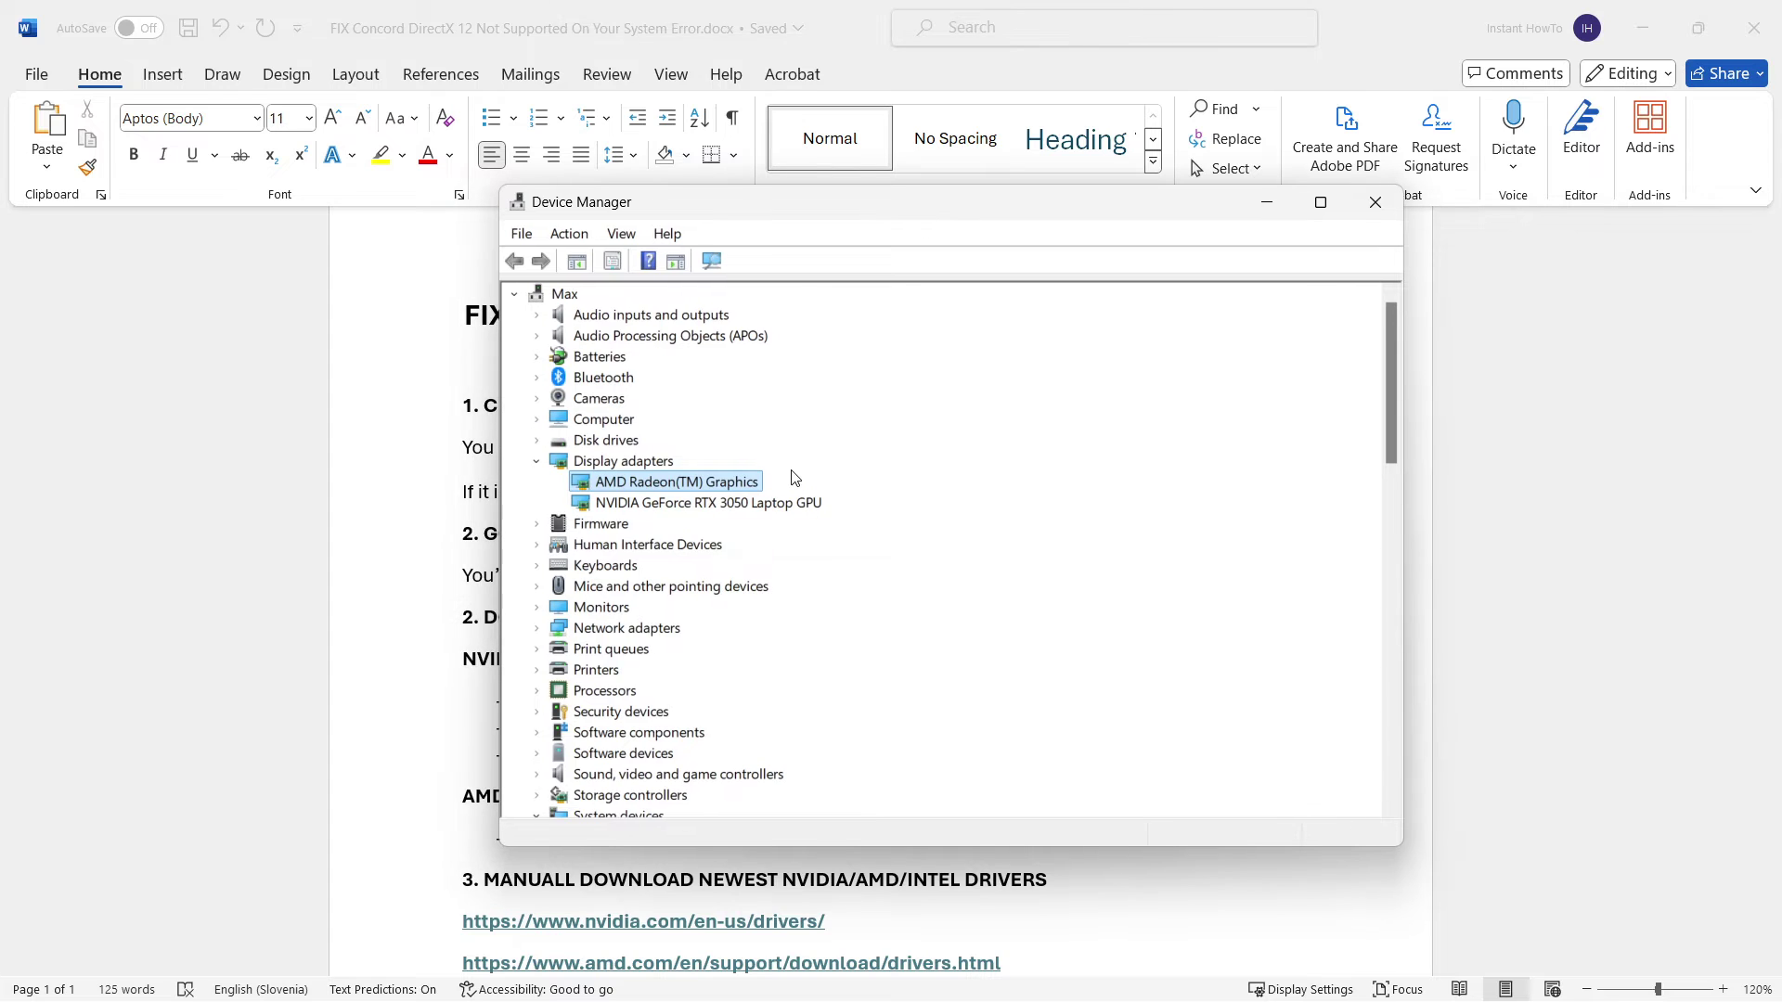
left_click(652, 502)
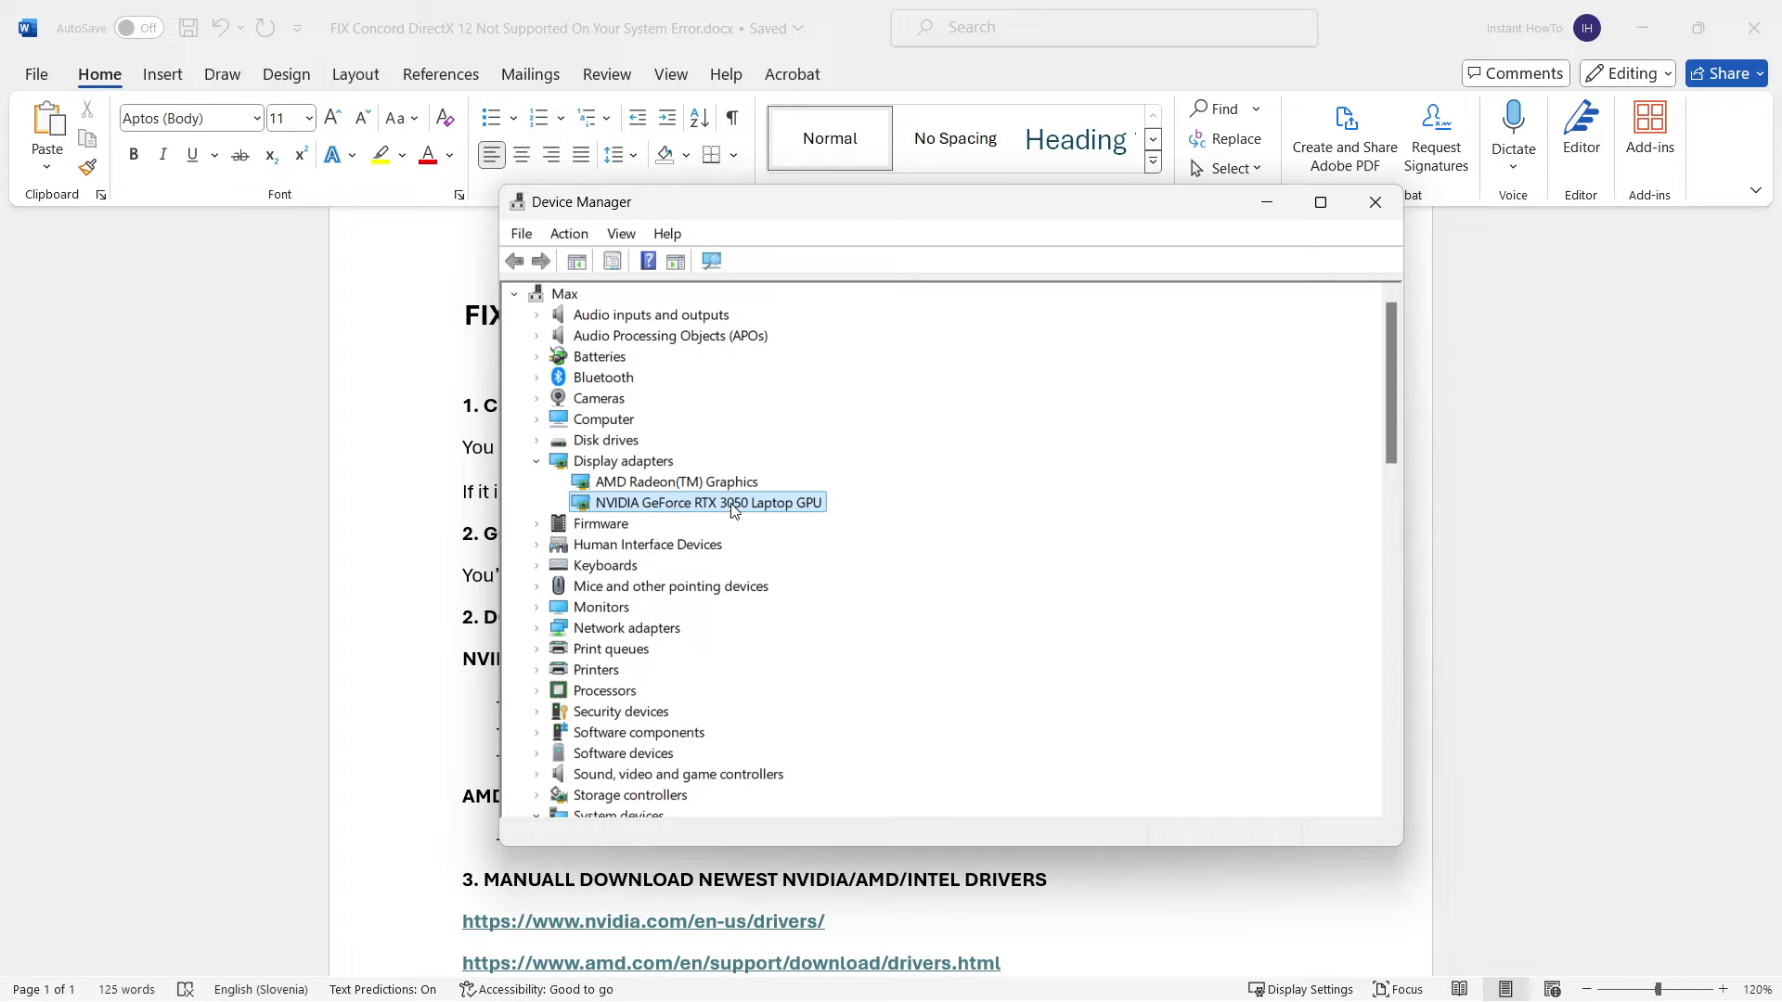
left_click(651, 486)
left_click(683, 502)
left_click(655, 482)
left_click(681, 506)
left_click(681, 482)
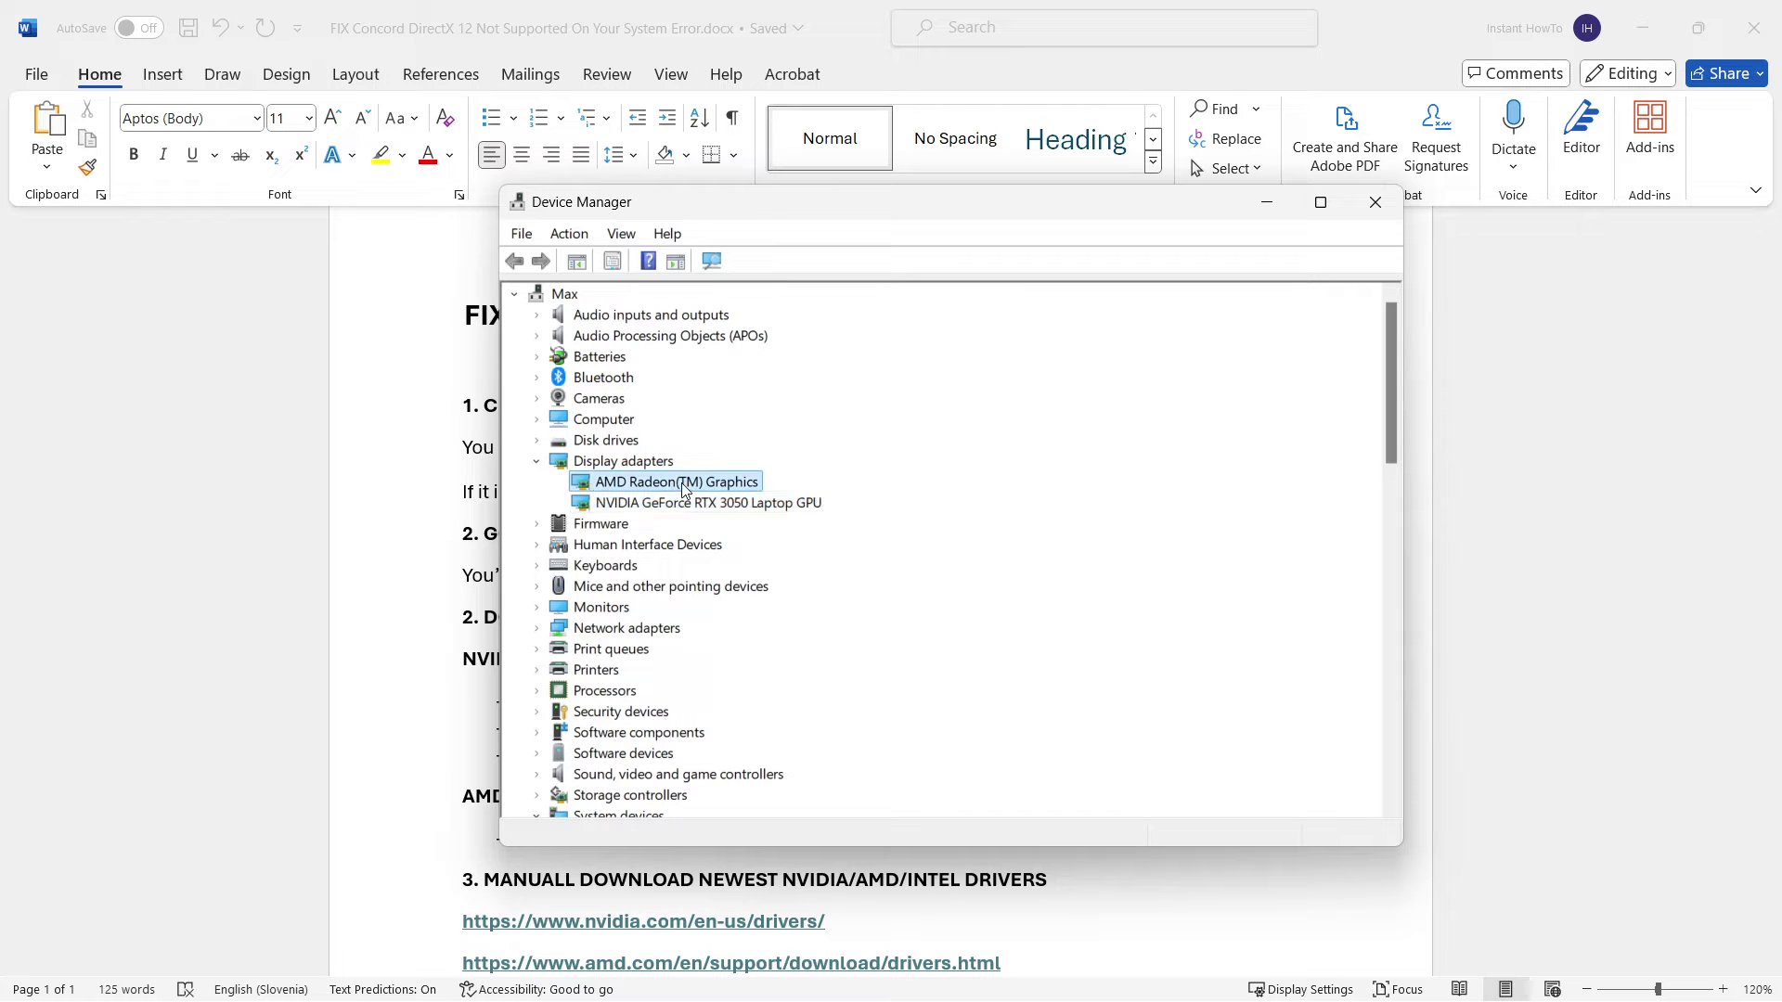
left_click(680, 504)
left_click(683, 482)
left_click(683, 505)
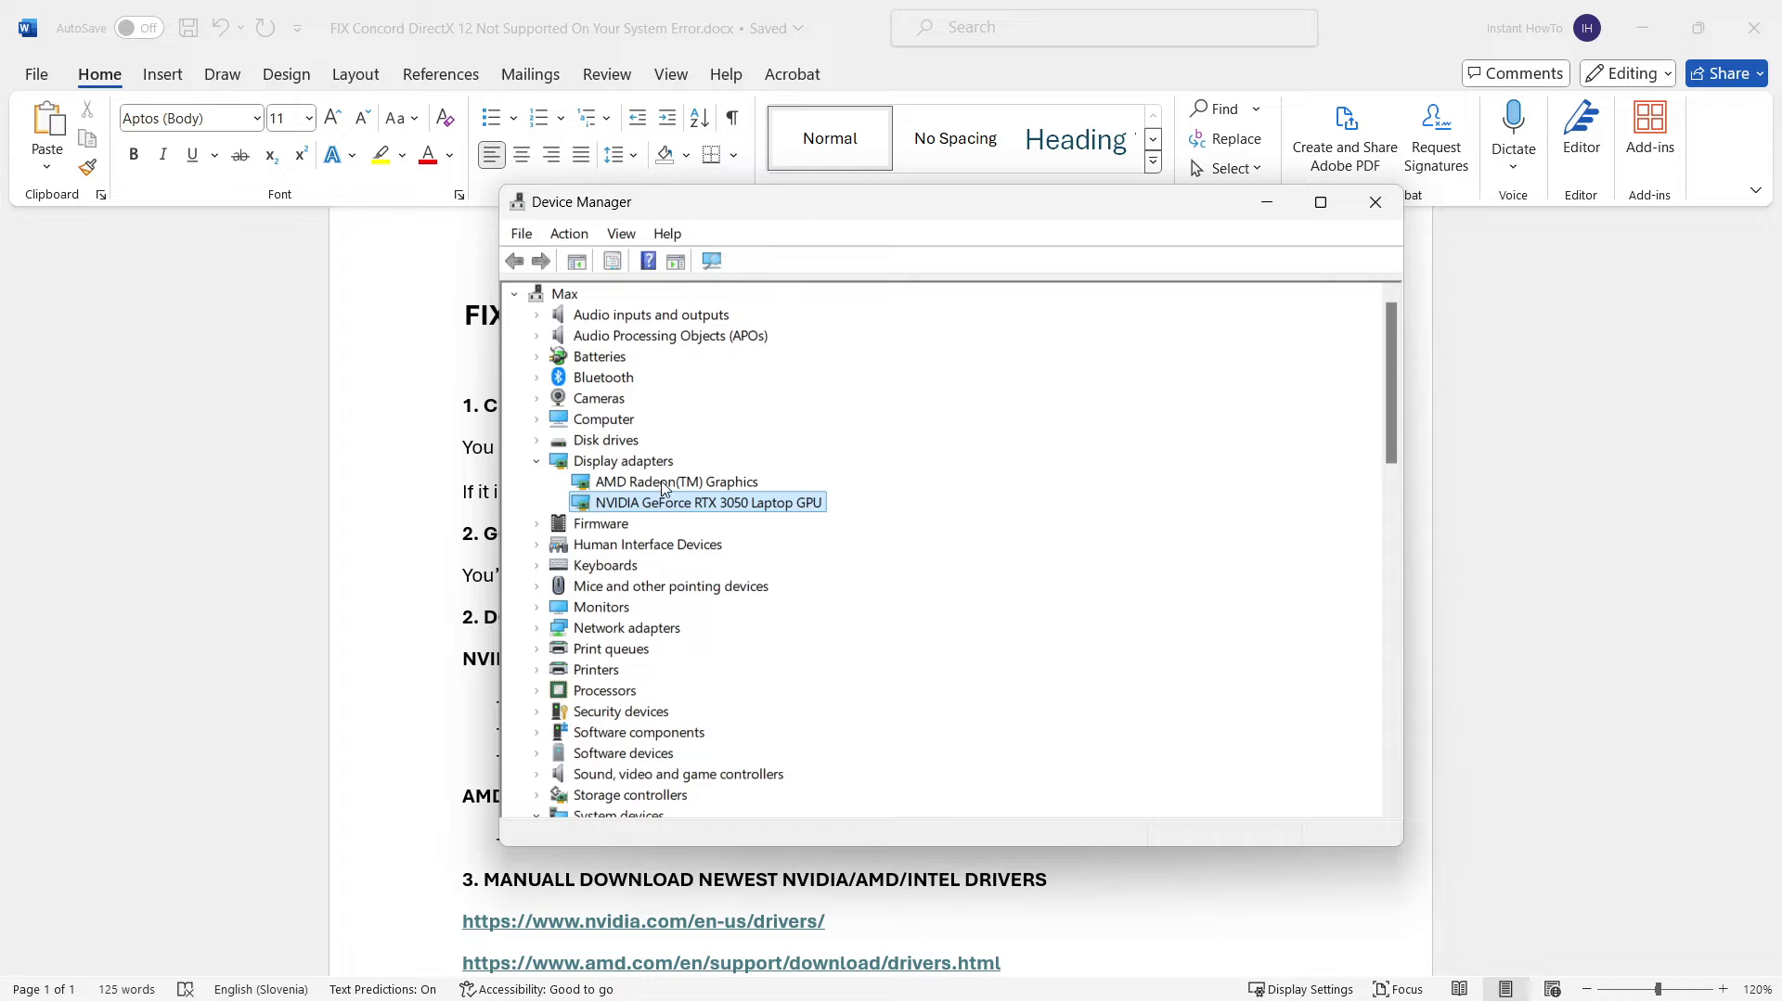
left_click(660, 481)
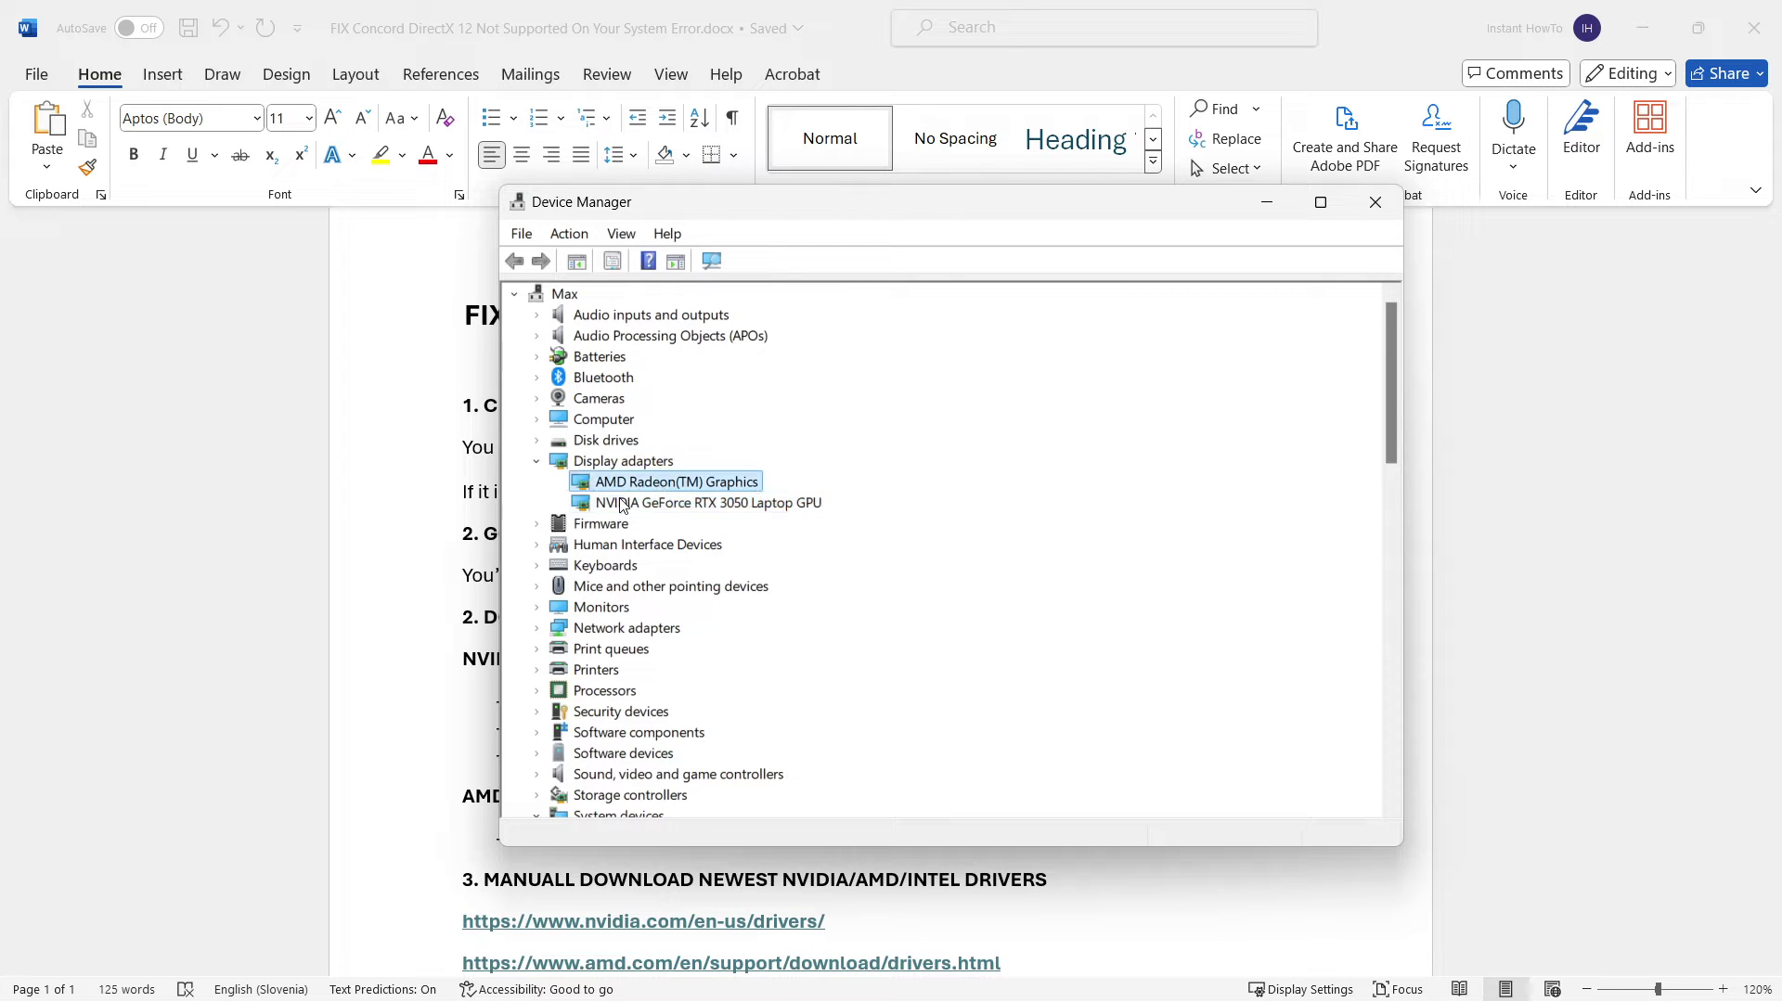
left_click(781, 506)
left_click(732, 484)
left_click(753, 506)
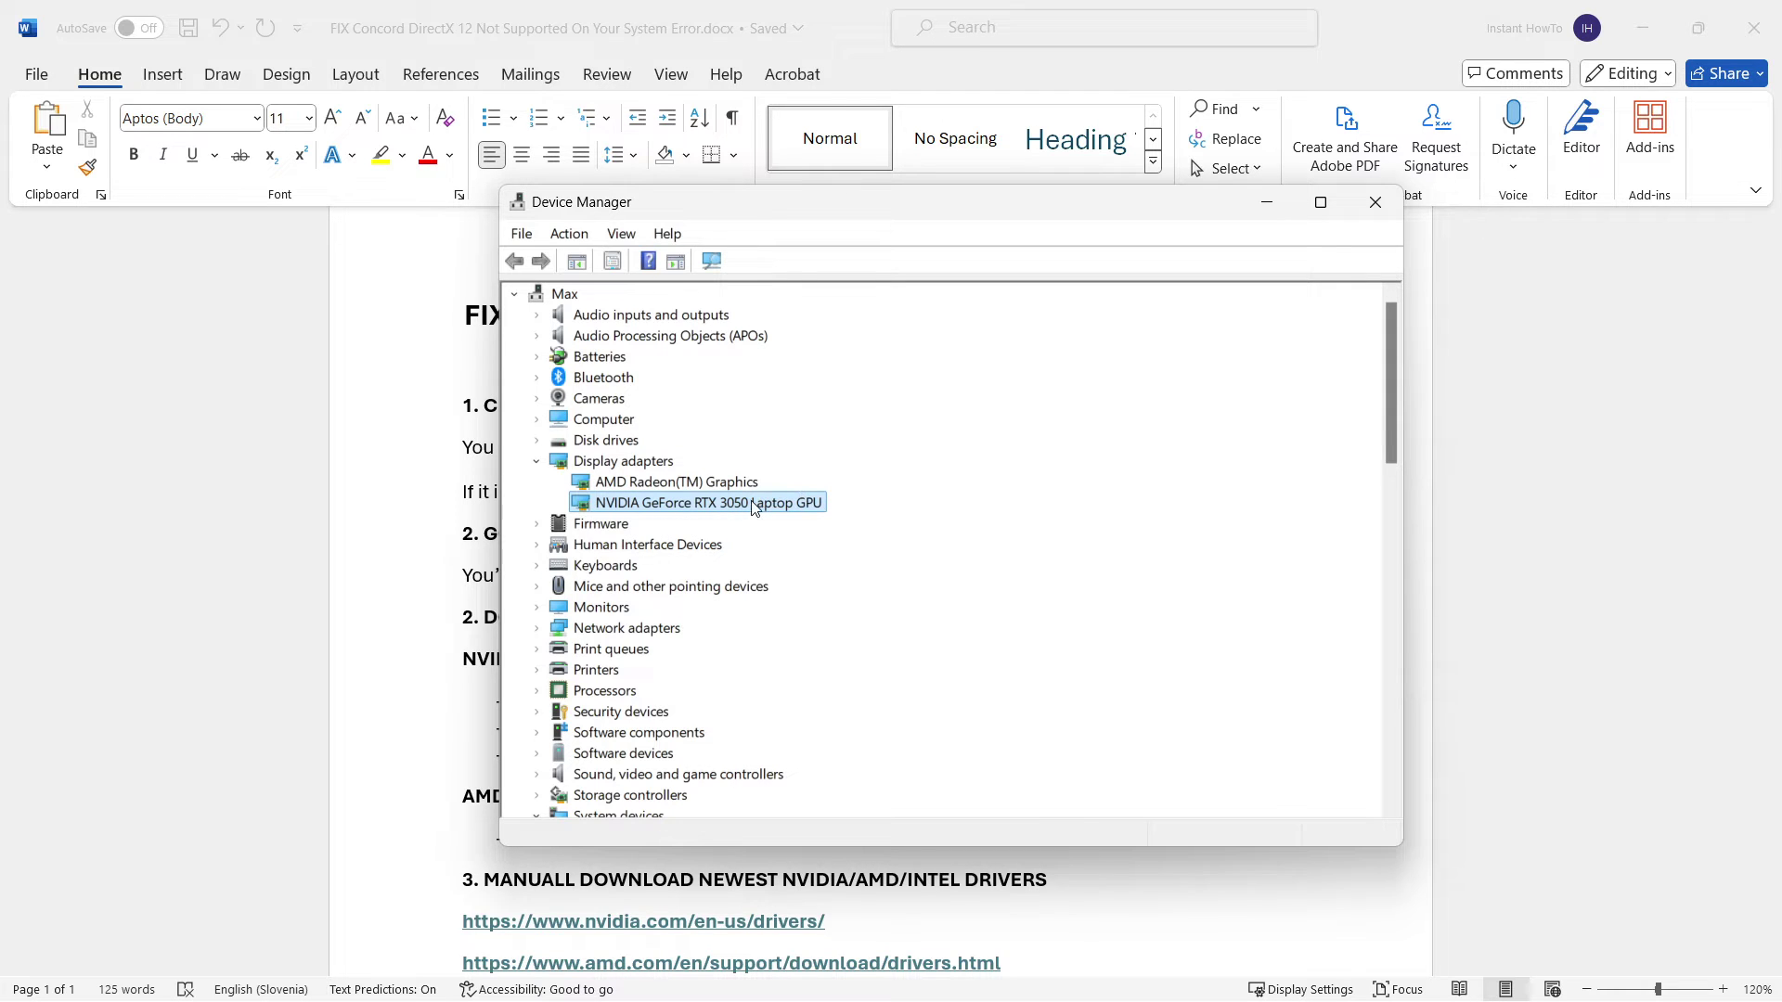
Step: Close Device Manager and scroll the Word checklist down to the NVIDIA: heading
left_click(1376, 205)
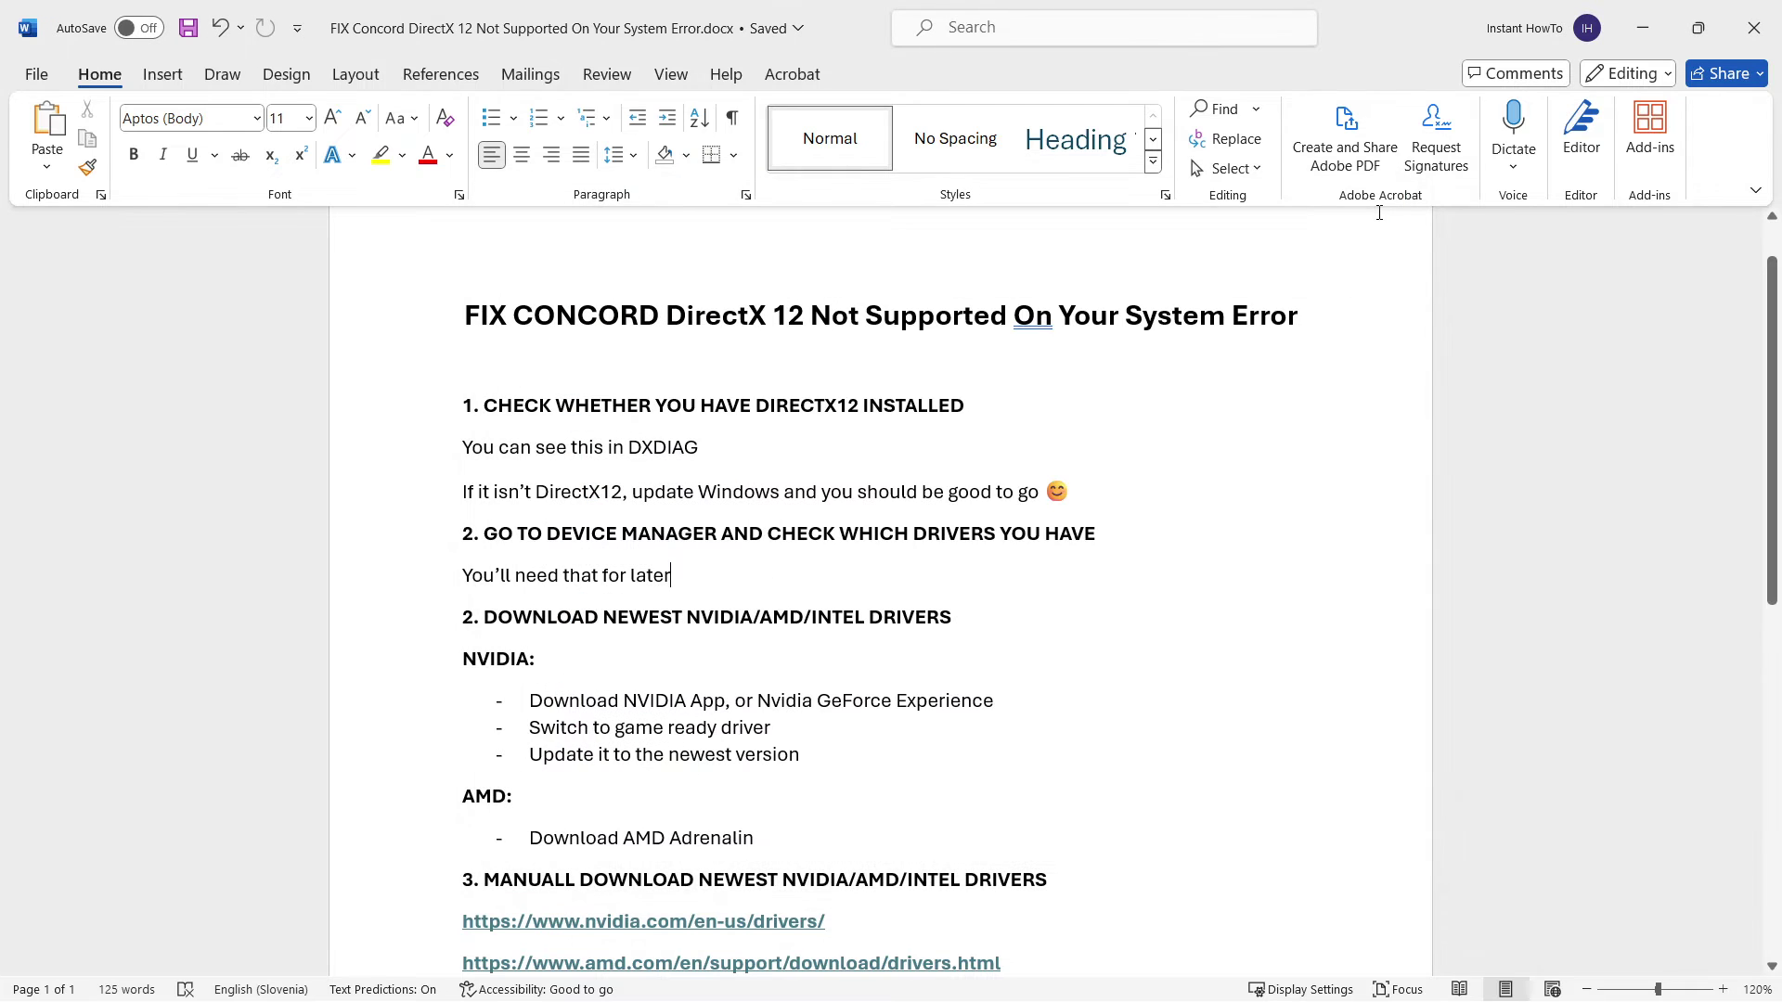
scroll(1021, 474, "down", 1)
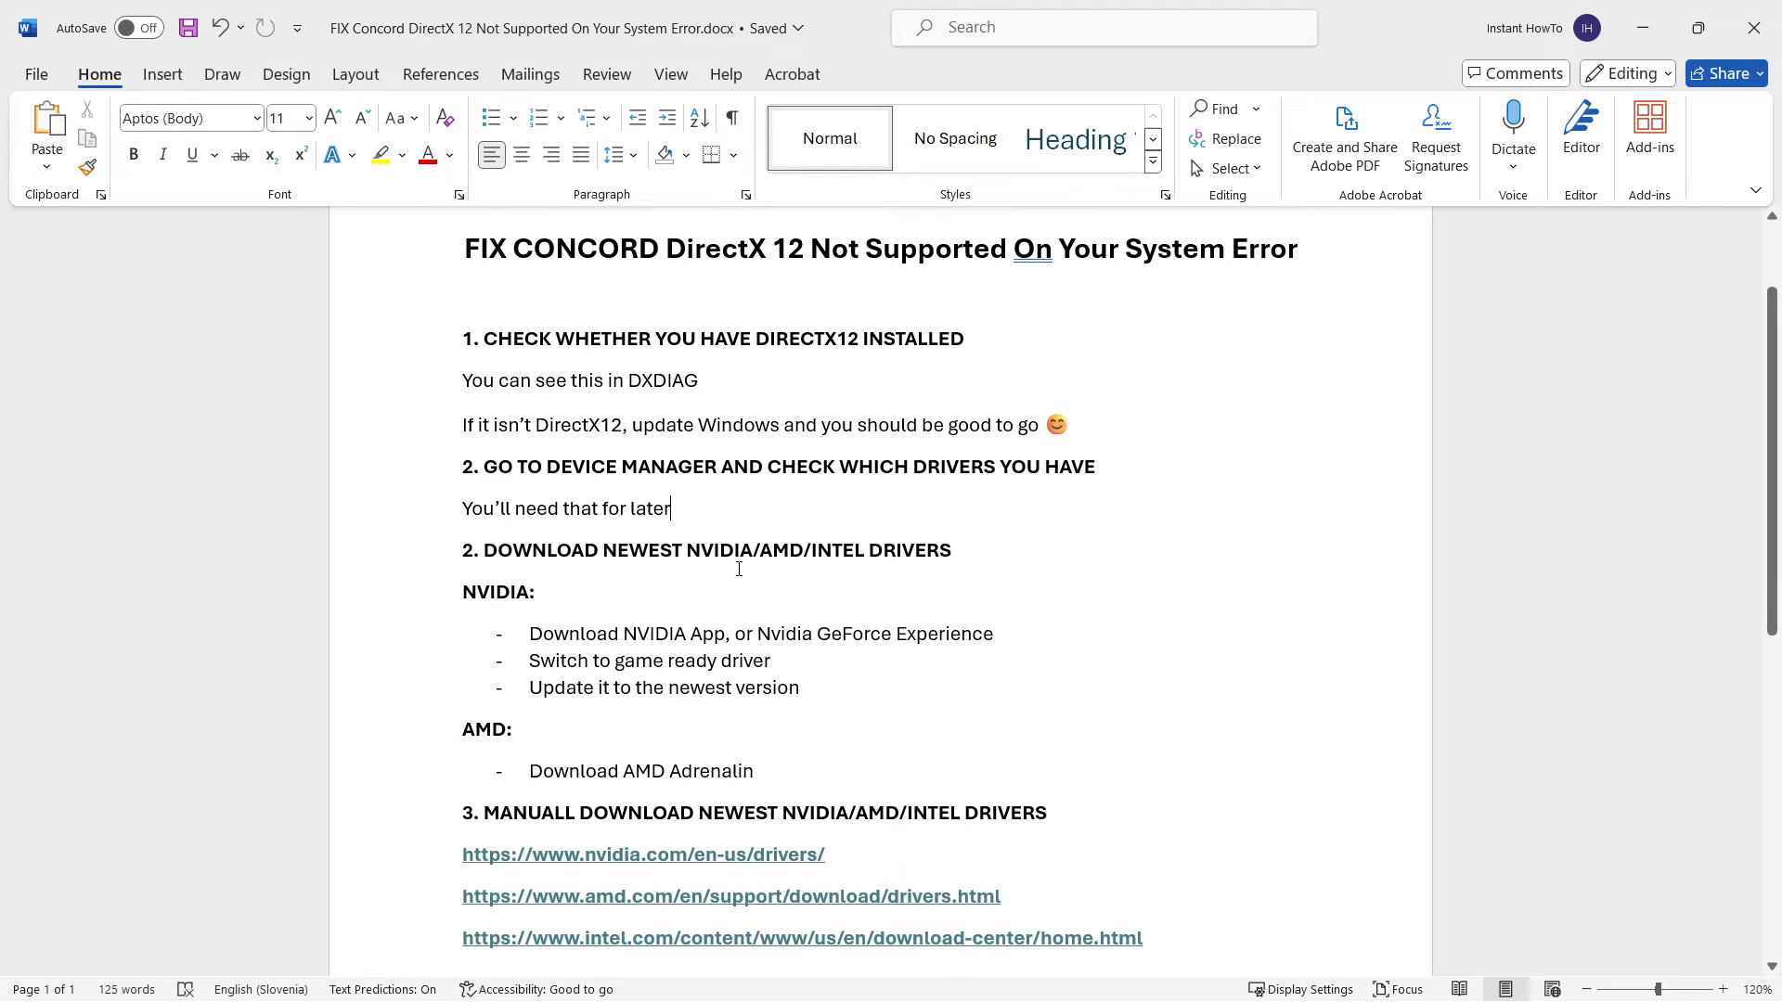
scroll(739, 569, "down", 1)
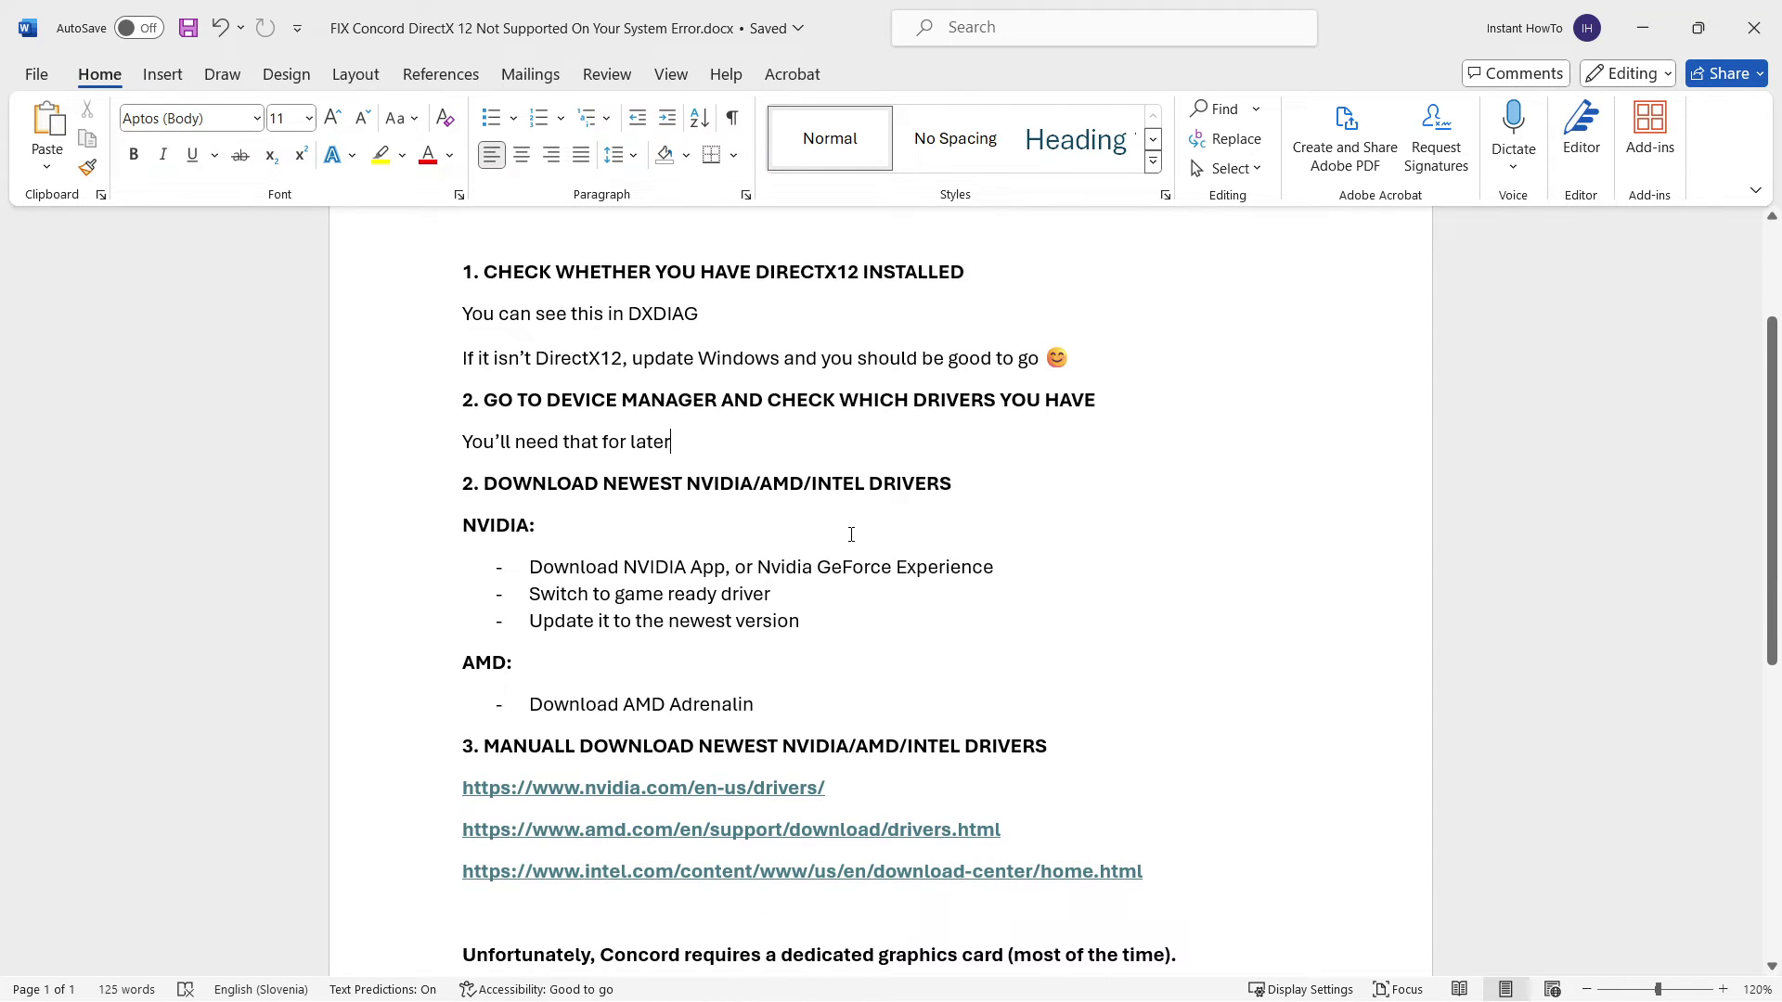
left_click(573, 537, "shift")
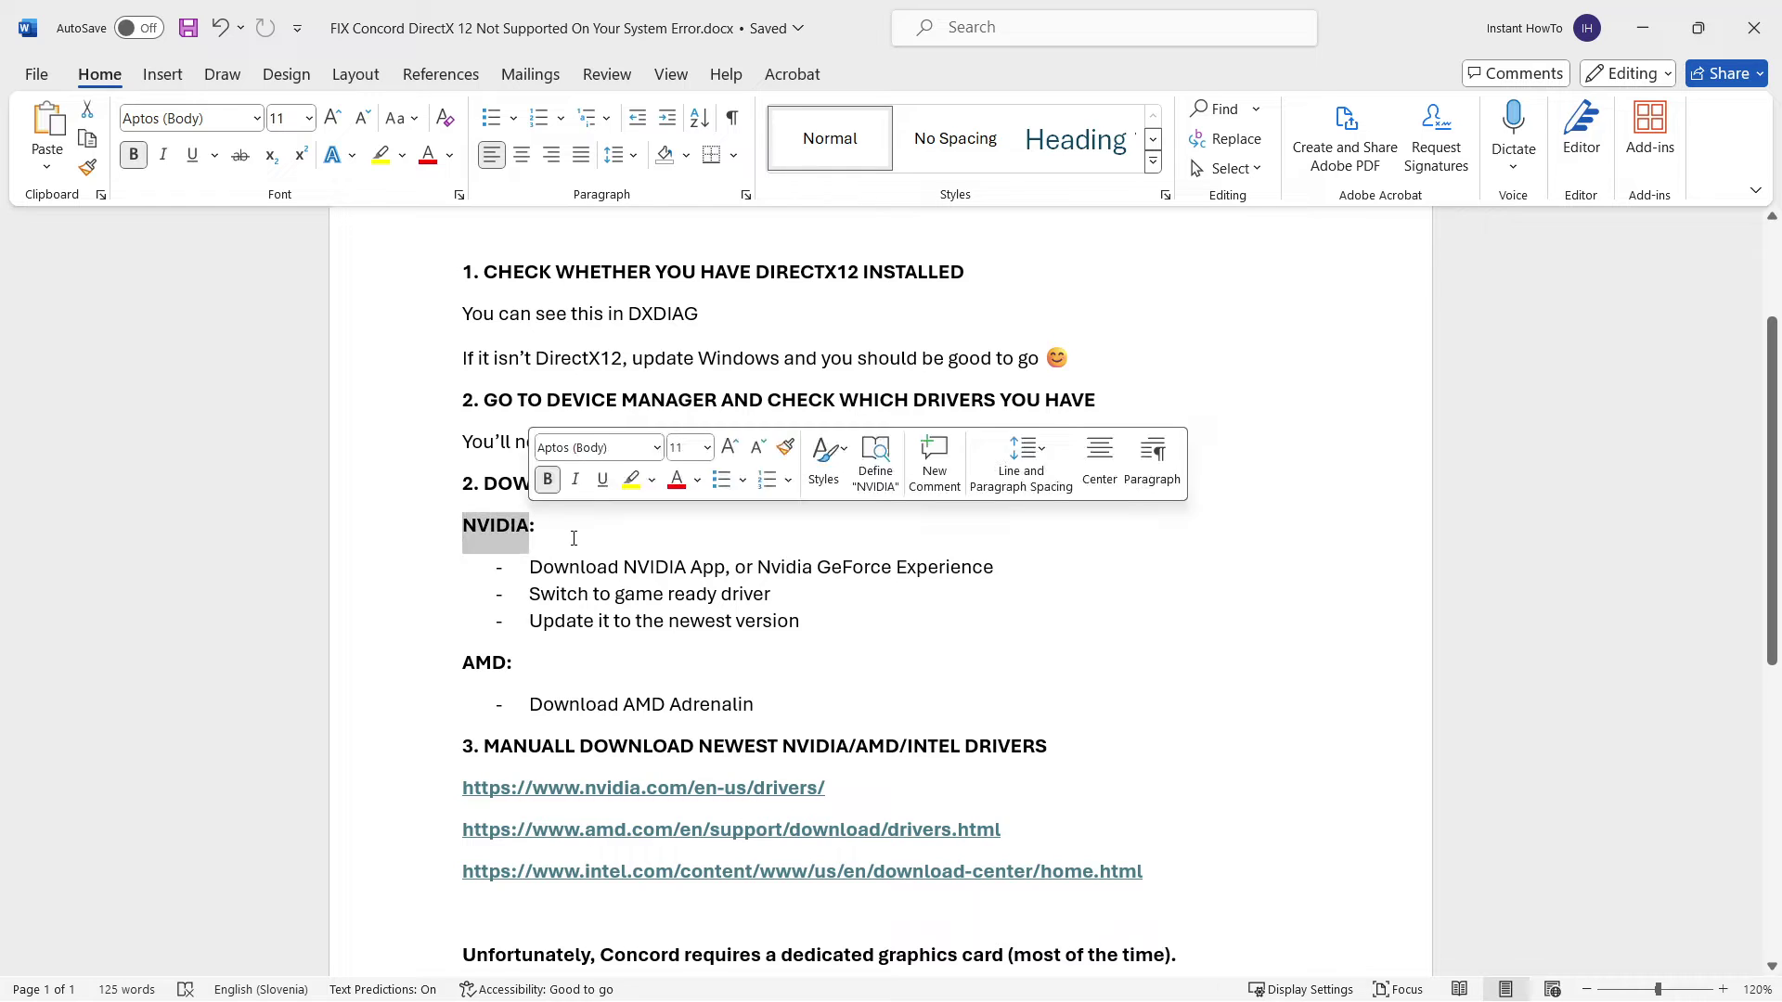
left_click(574, 538)
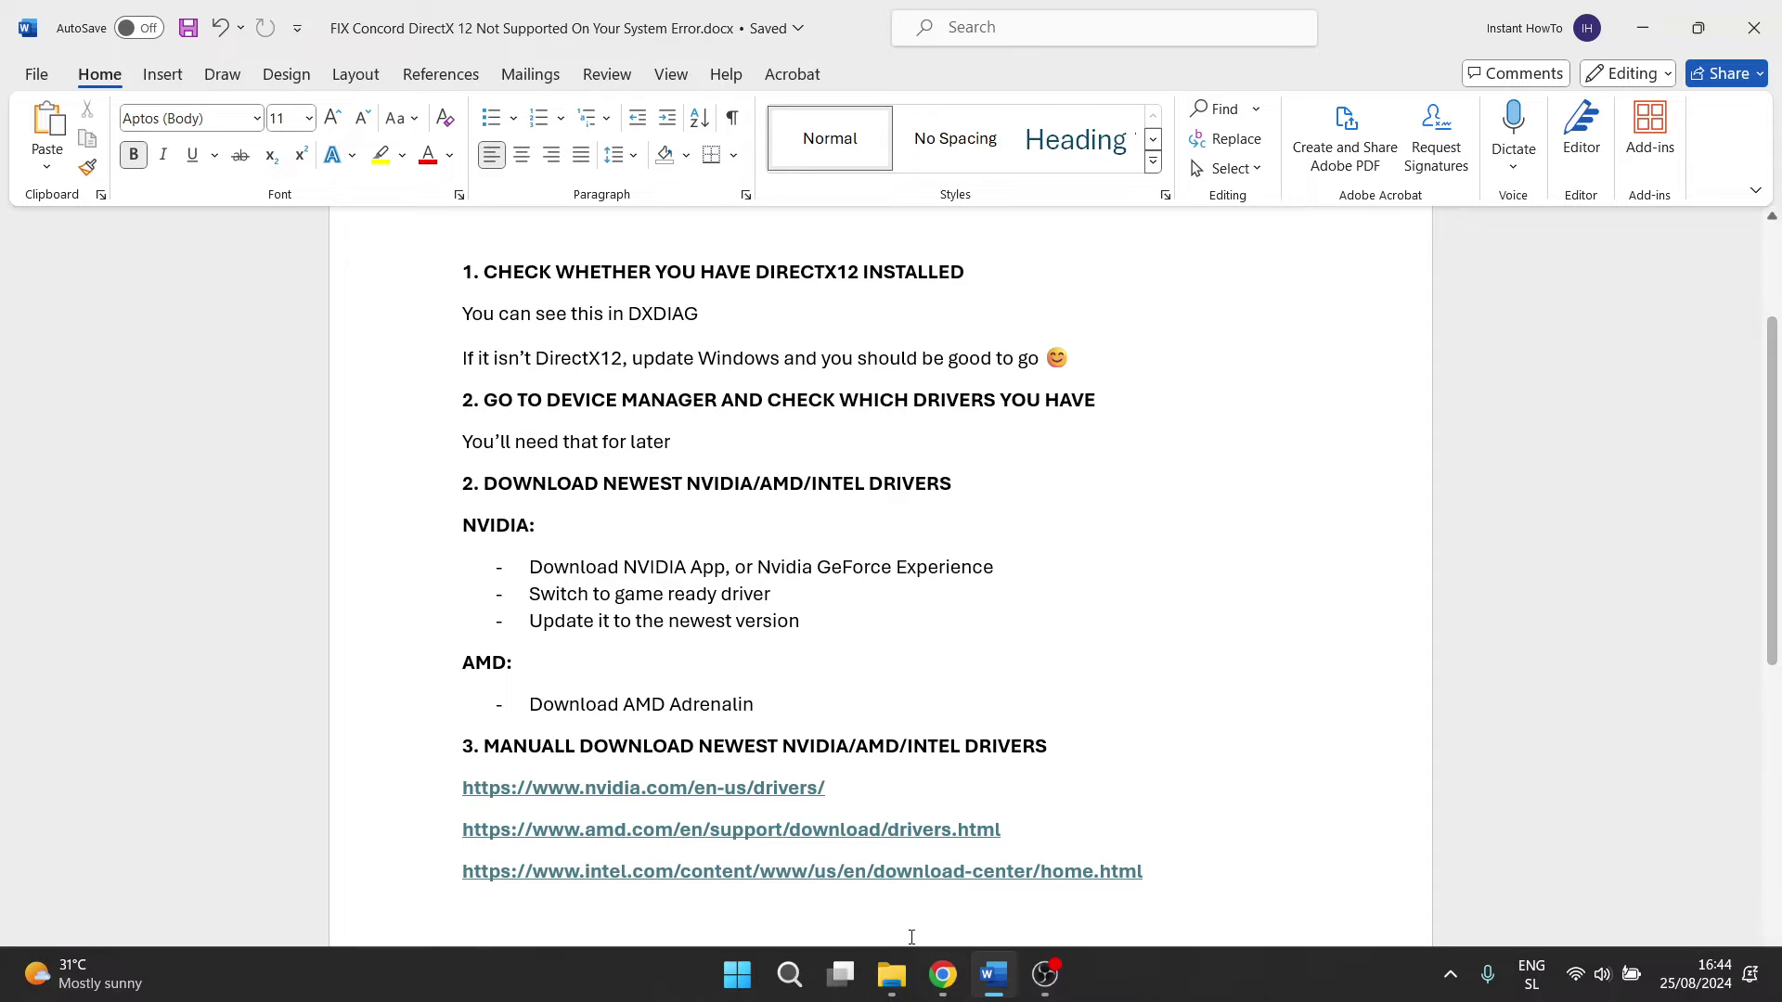
Step: Launch GeForce Experience by searching 'gefore' and reposition its window
left_click(790, 989)
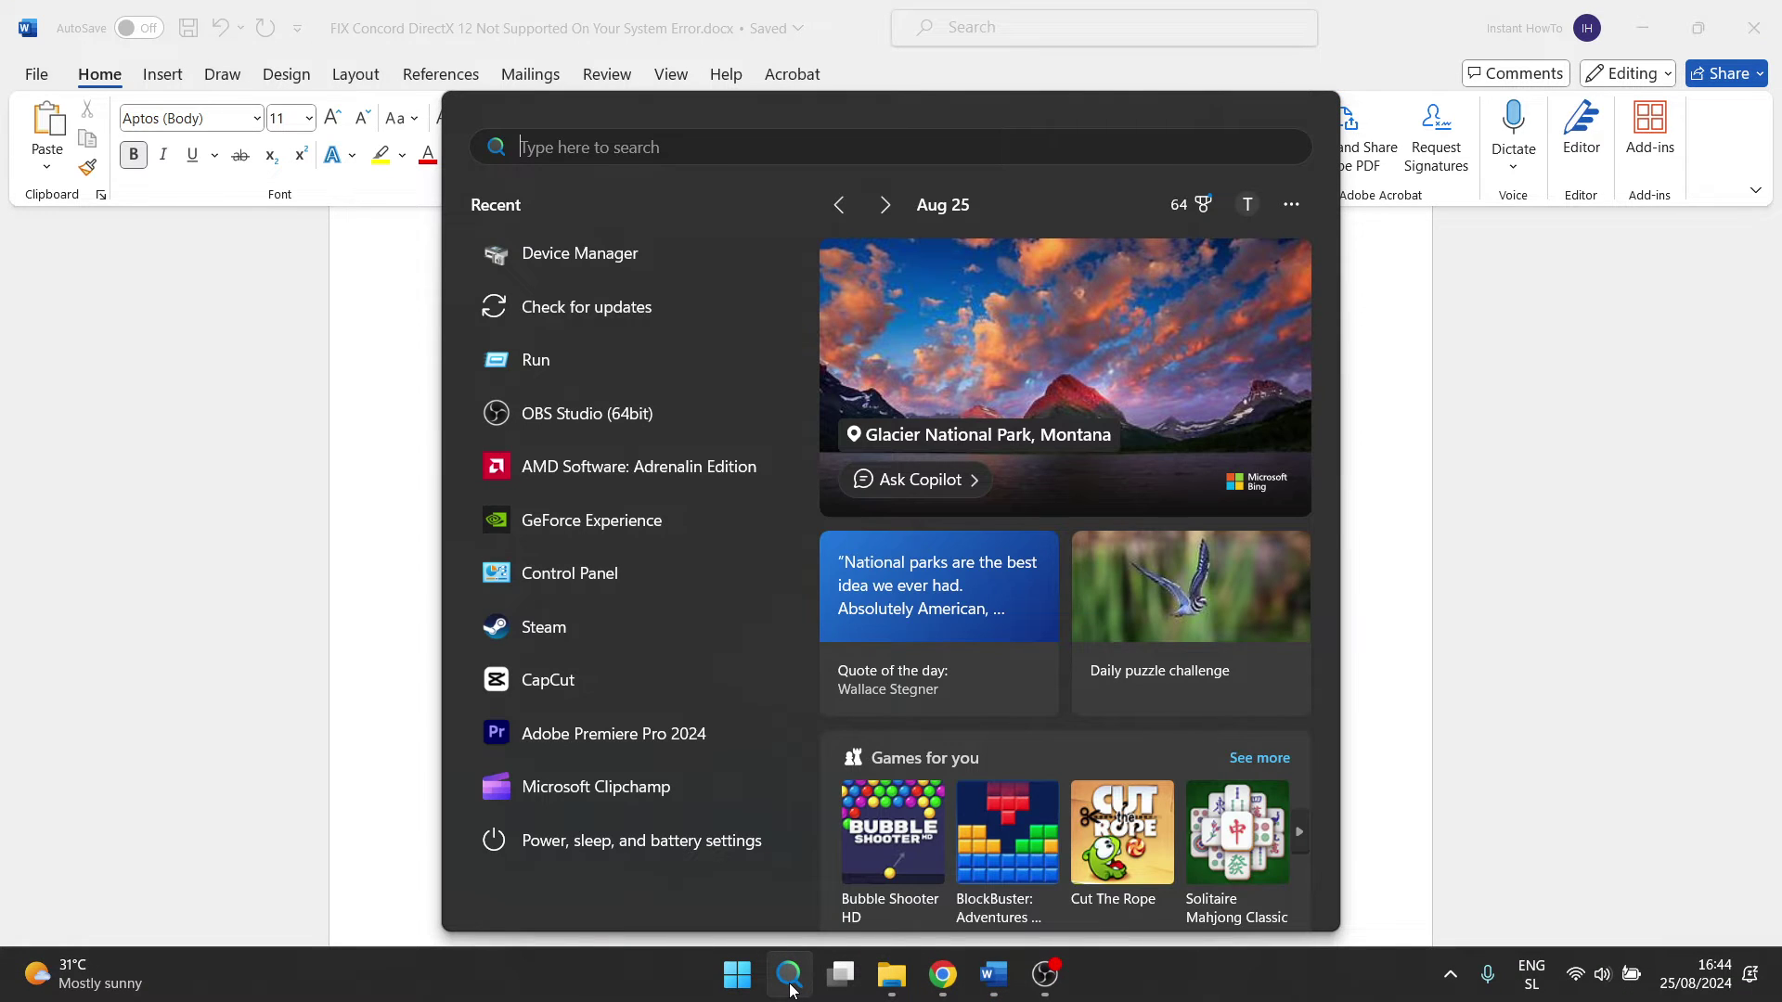
type("gefore")
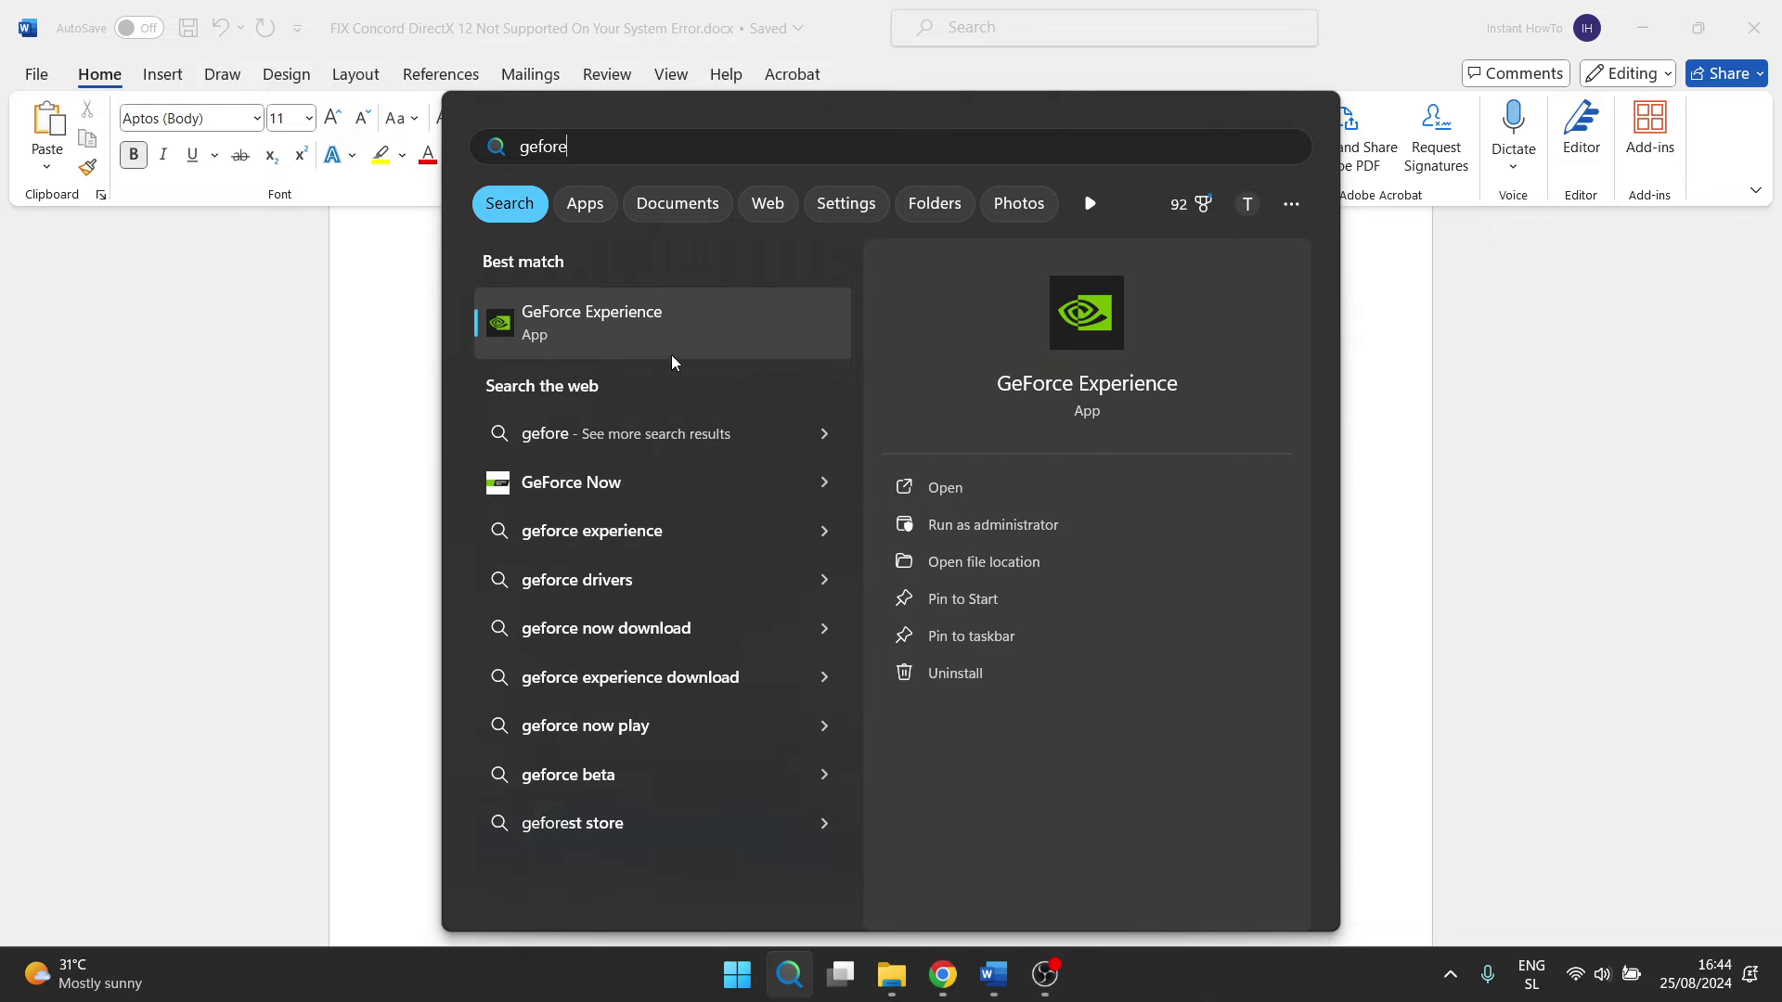
left_click(665, 332)
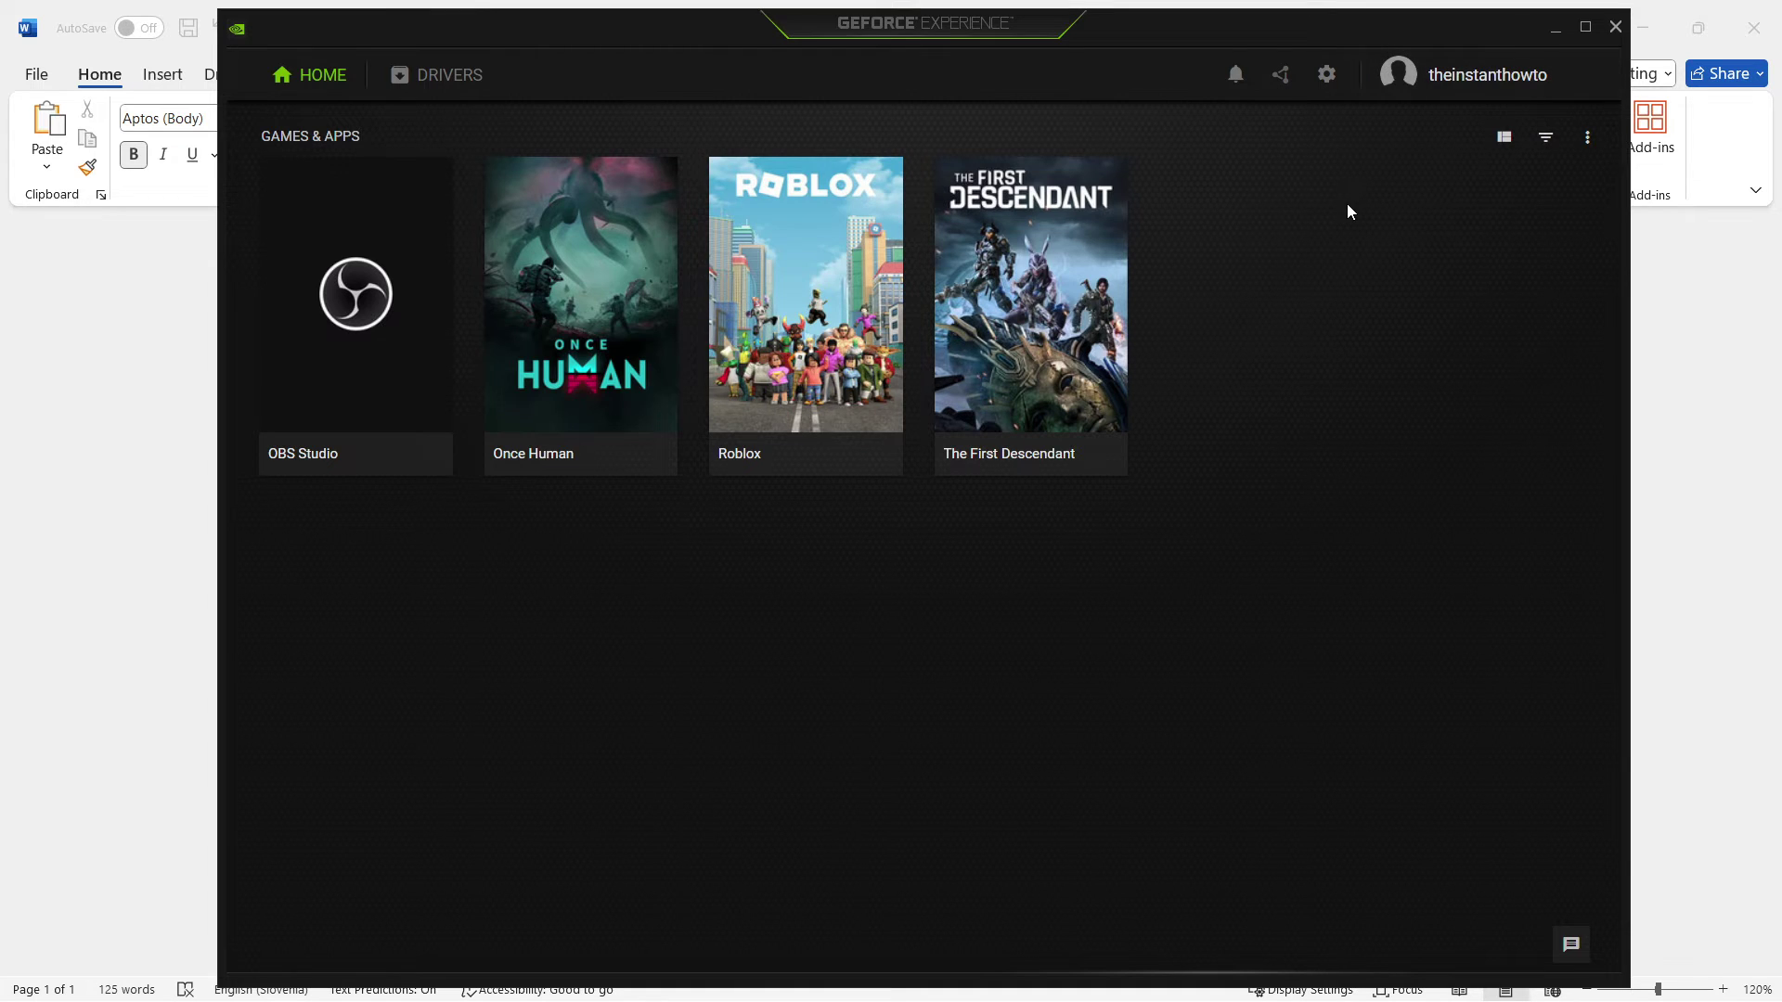
left_click_drag(1249, 26, 1255, 26)
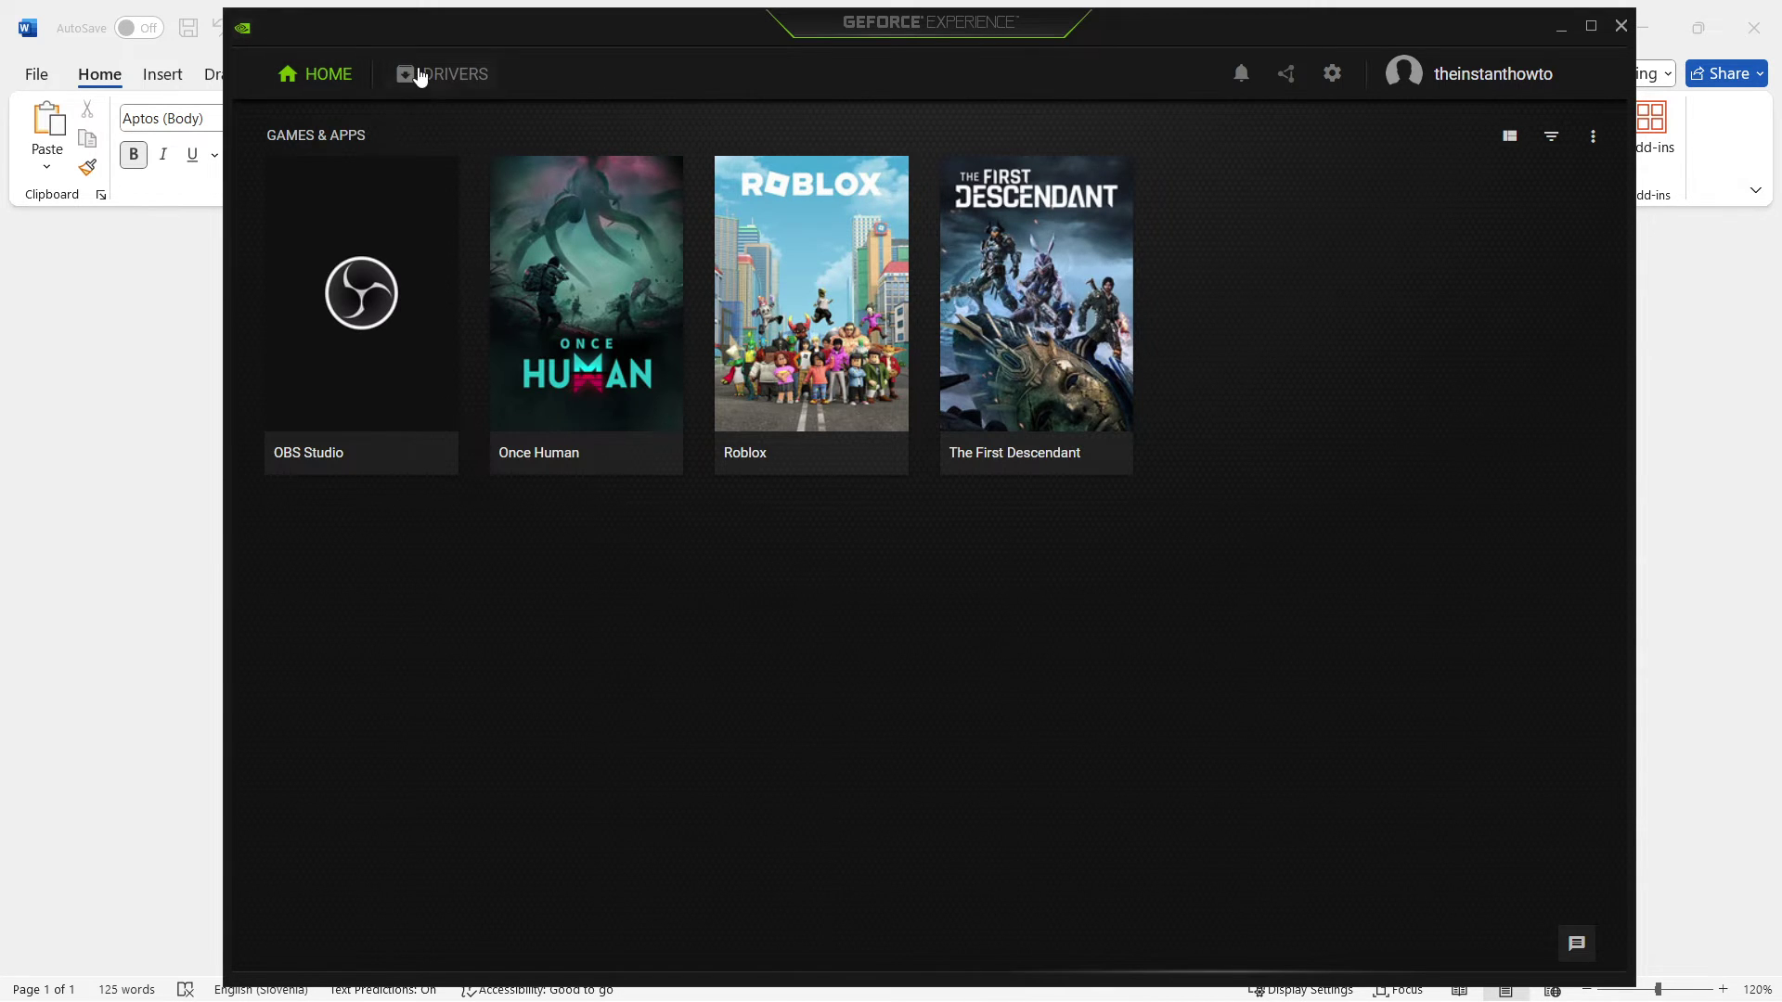
Step: Check for driver updates on the Drivers page, finding Studio Driver 560.81, then close GeForce Experience
left_click(457, 76)
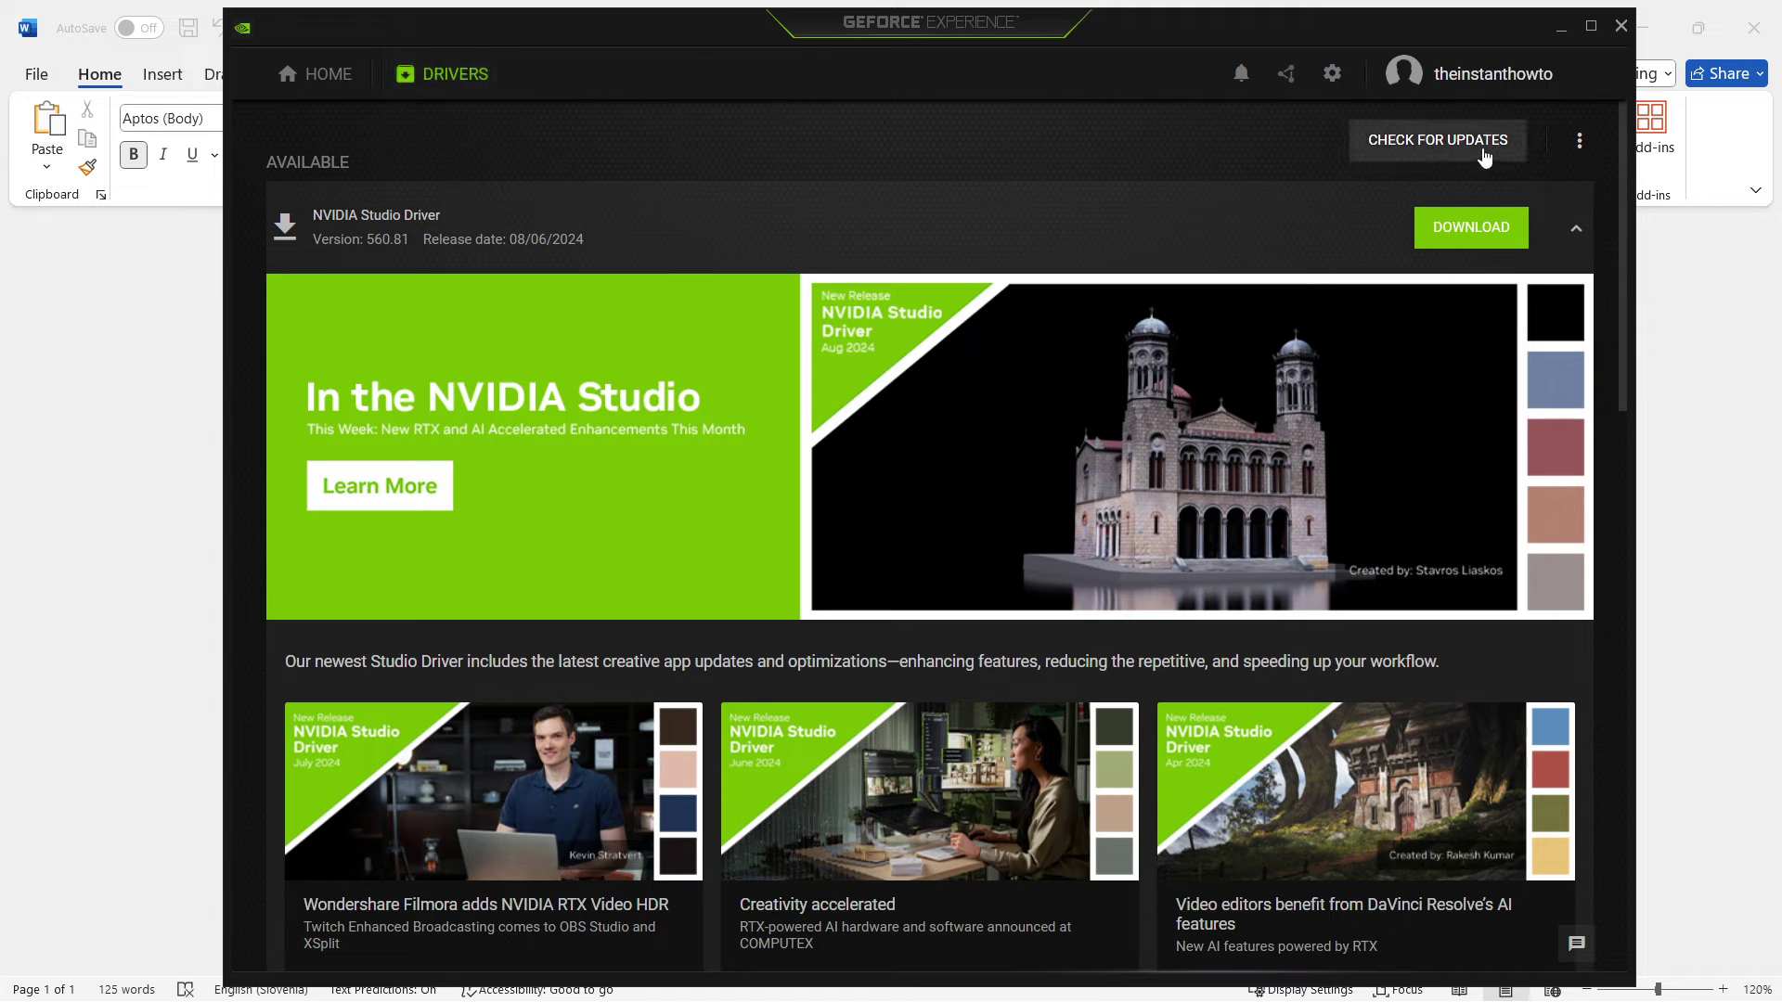
left_click(1580, 143)
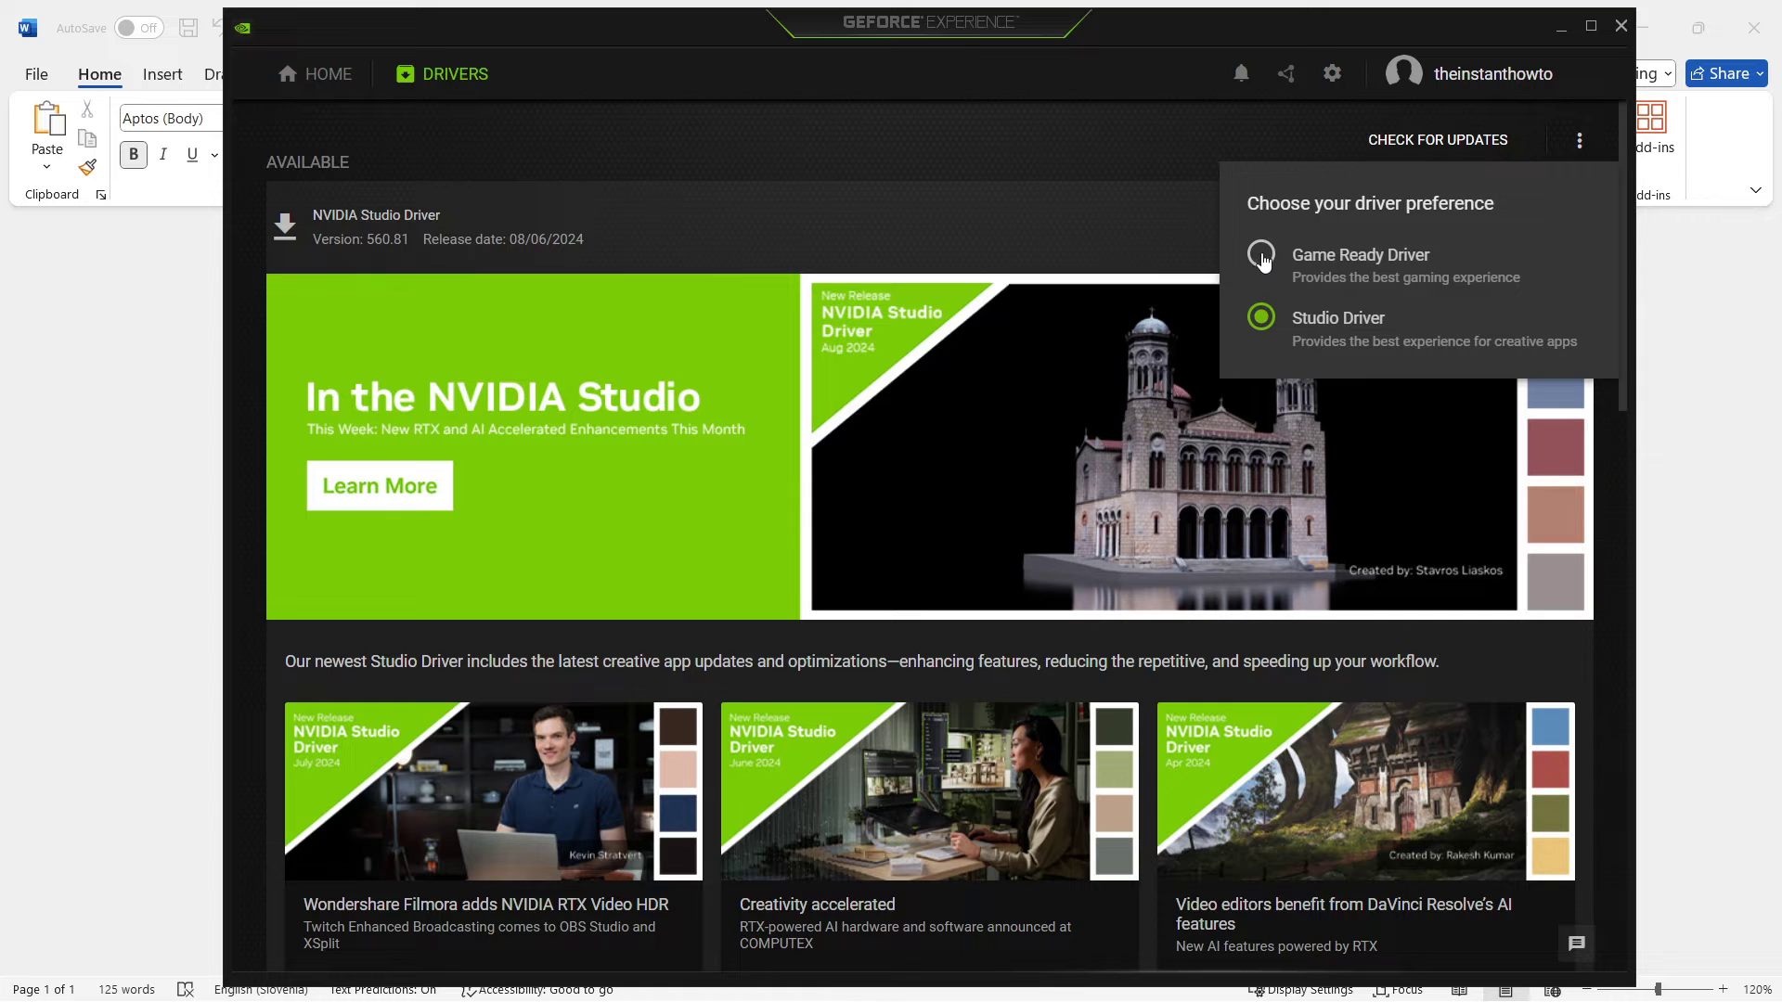
left_click(1578, 142)
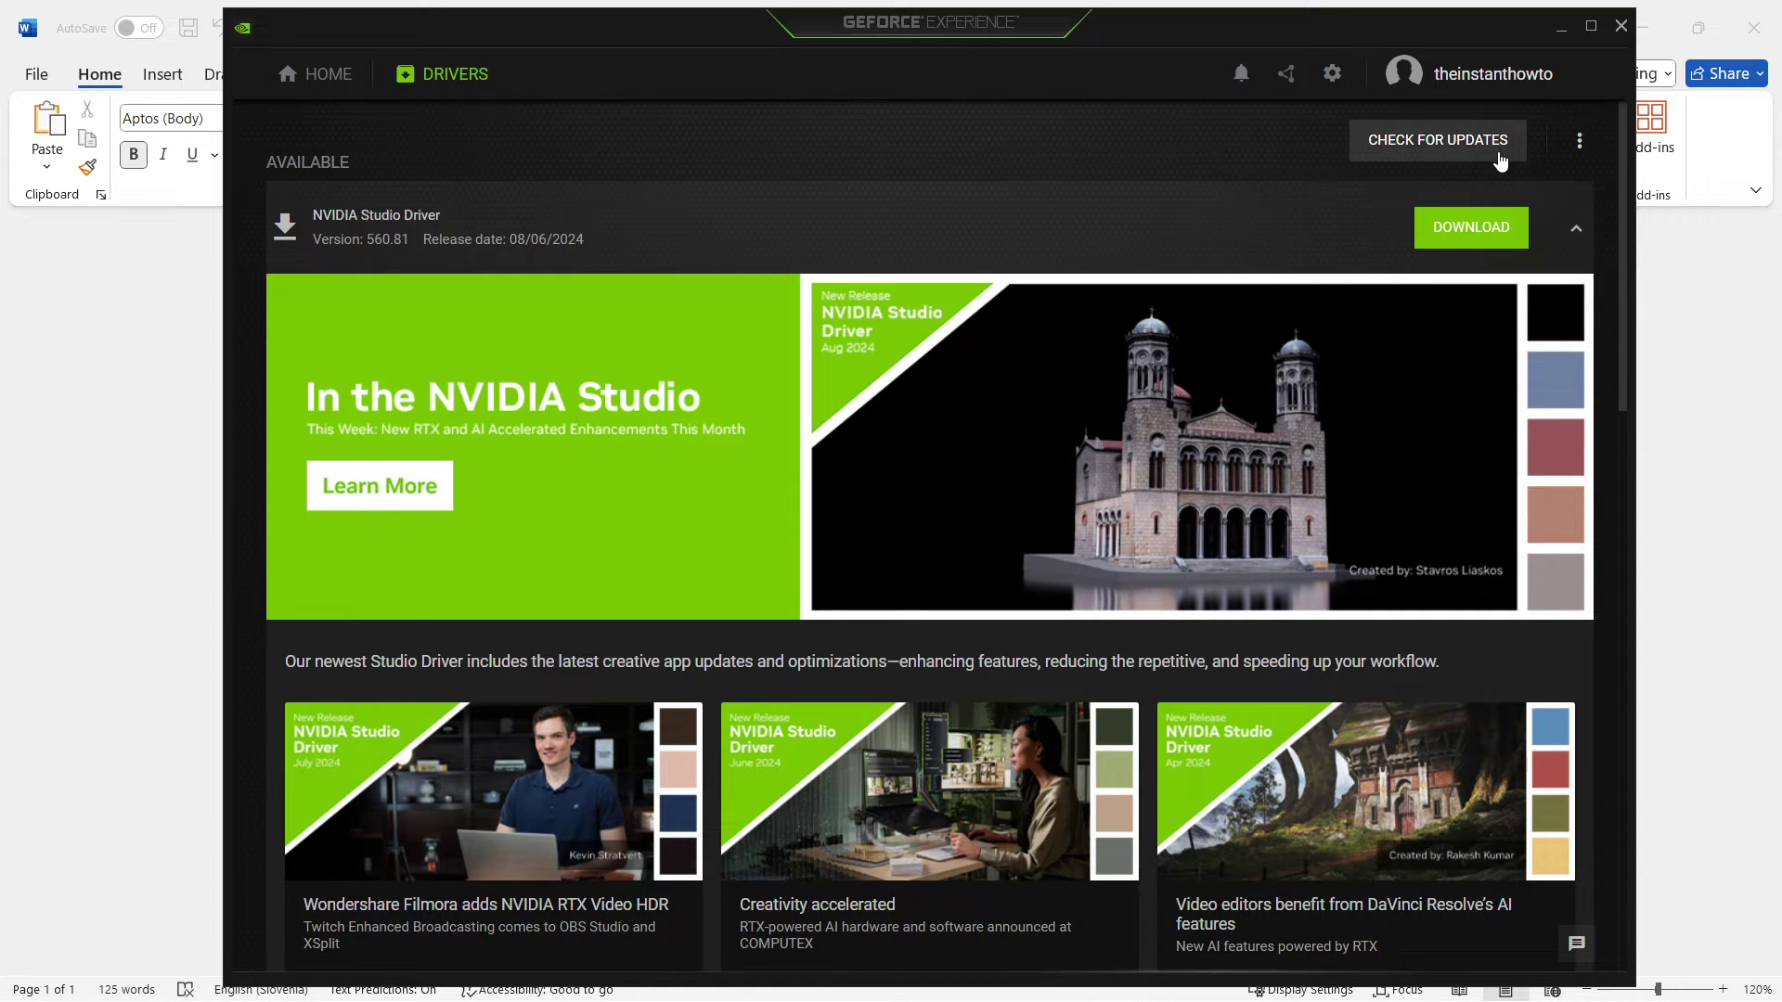
left_click(1501, 159)
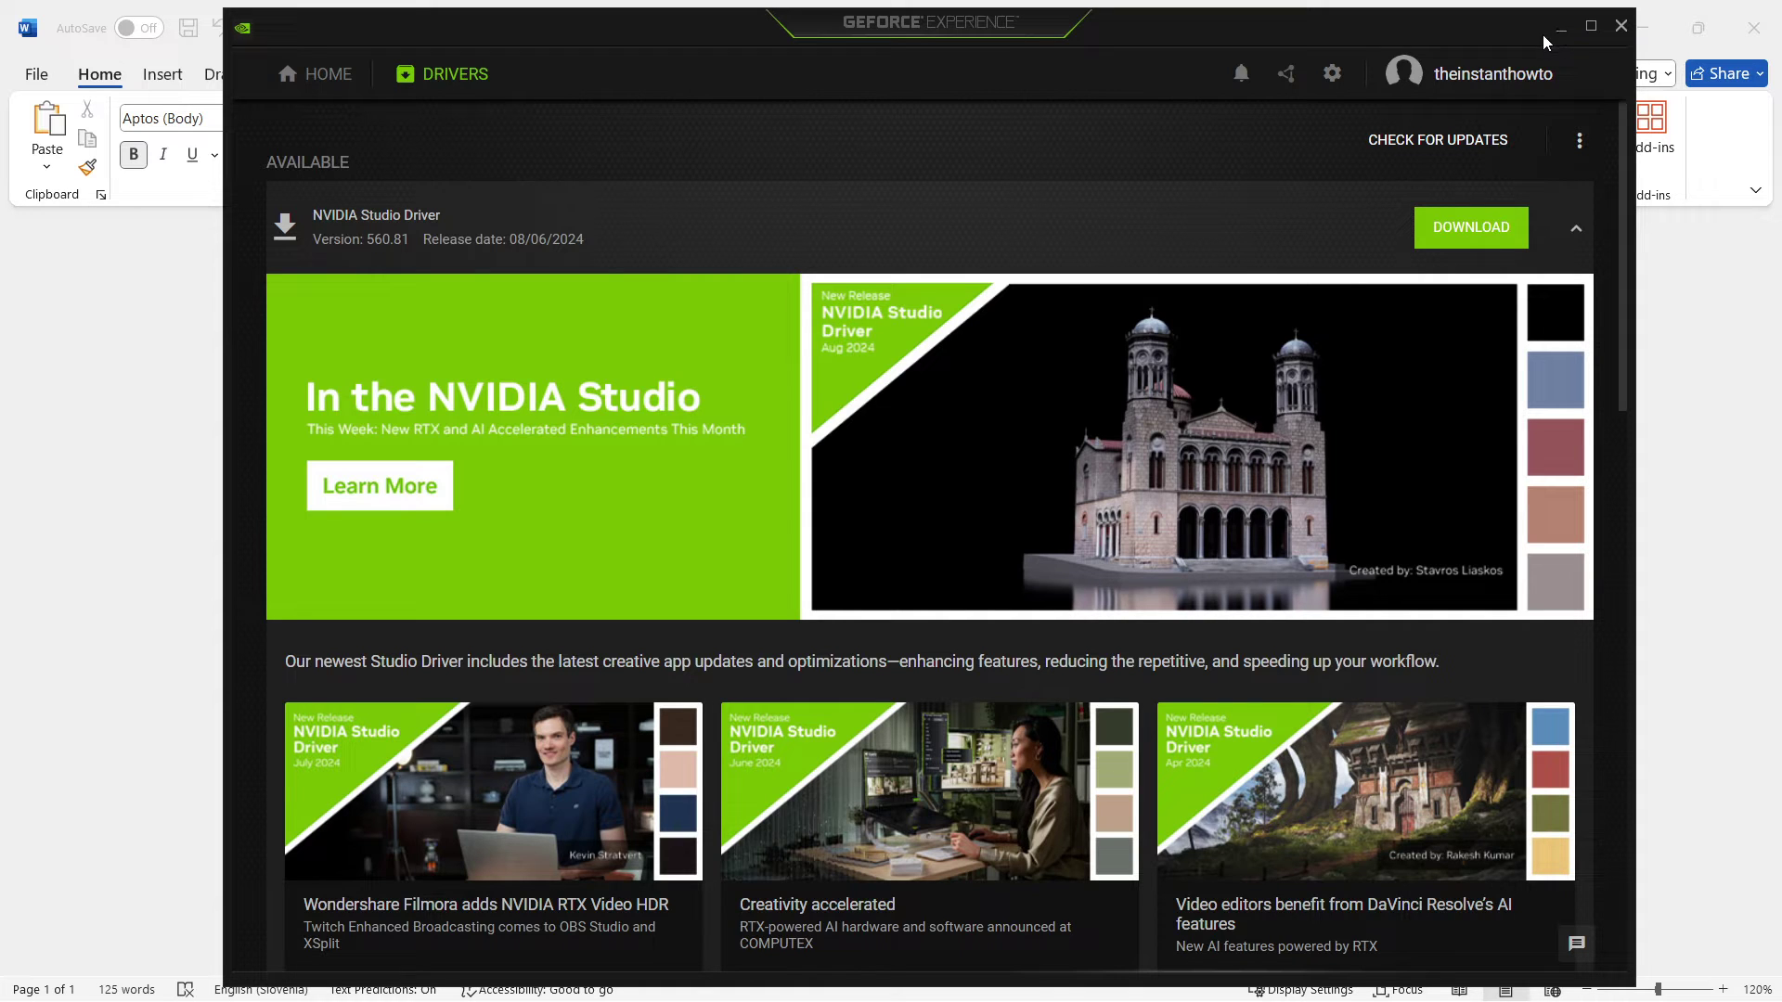
left_click(1621, 27)
Step: Scroll the Word checklist down to the AMD Adrenalin download step
left_click(589, 627)
scroll(589, 626, "down", 1)
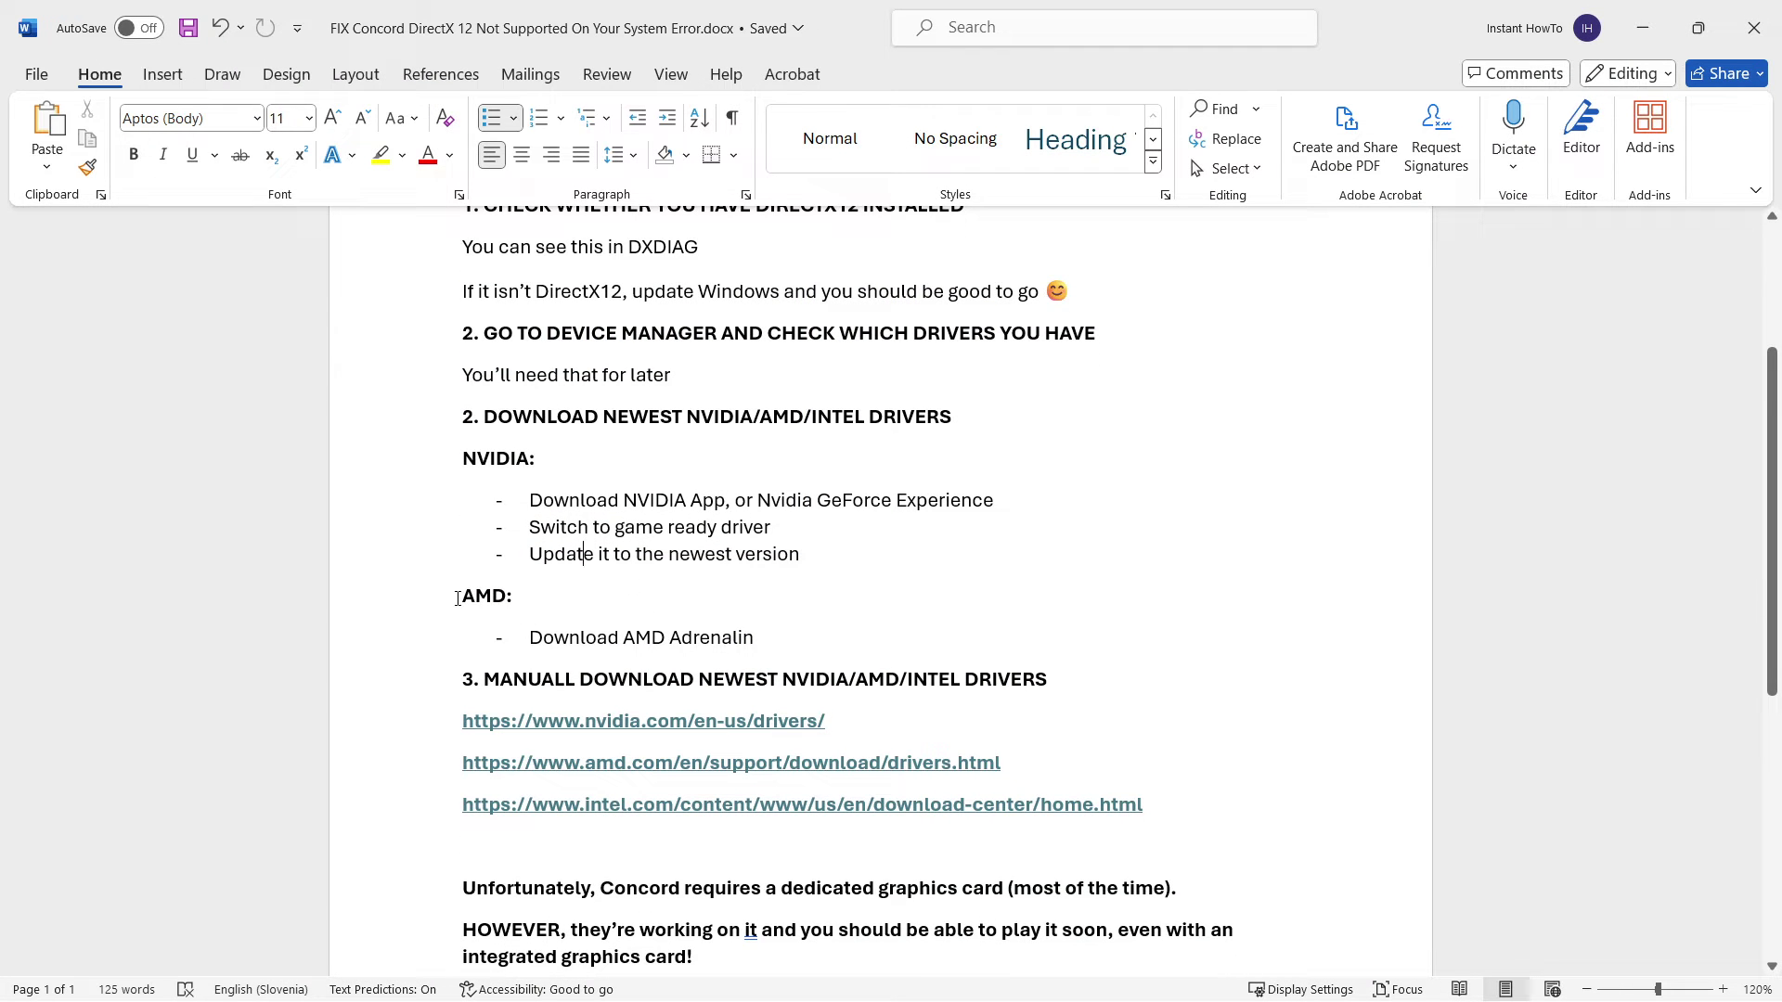
scroll(646, 593, "down", 1)
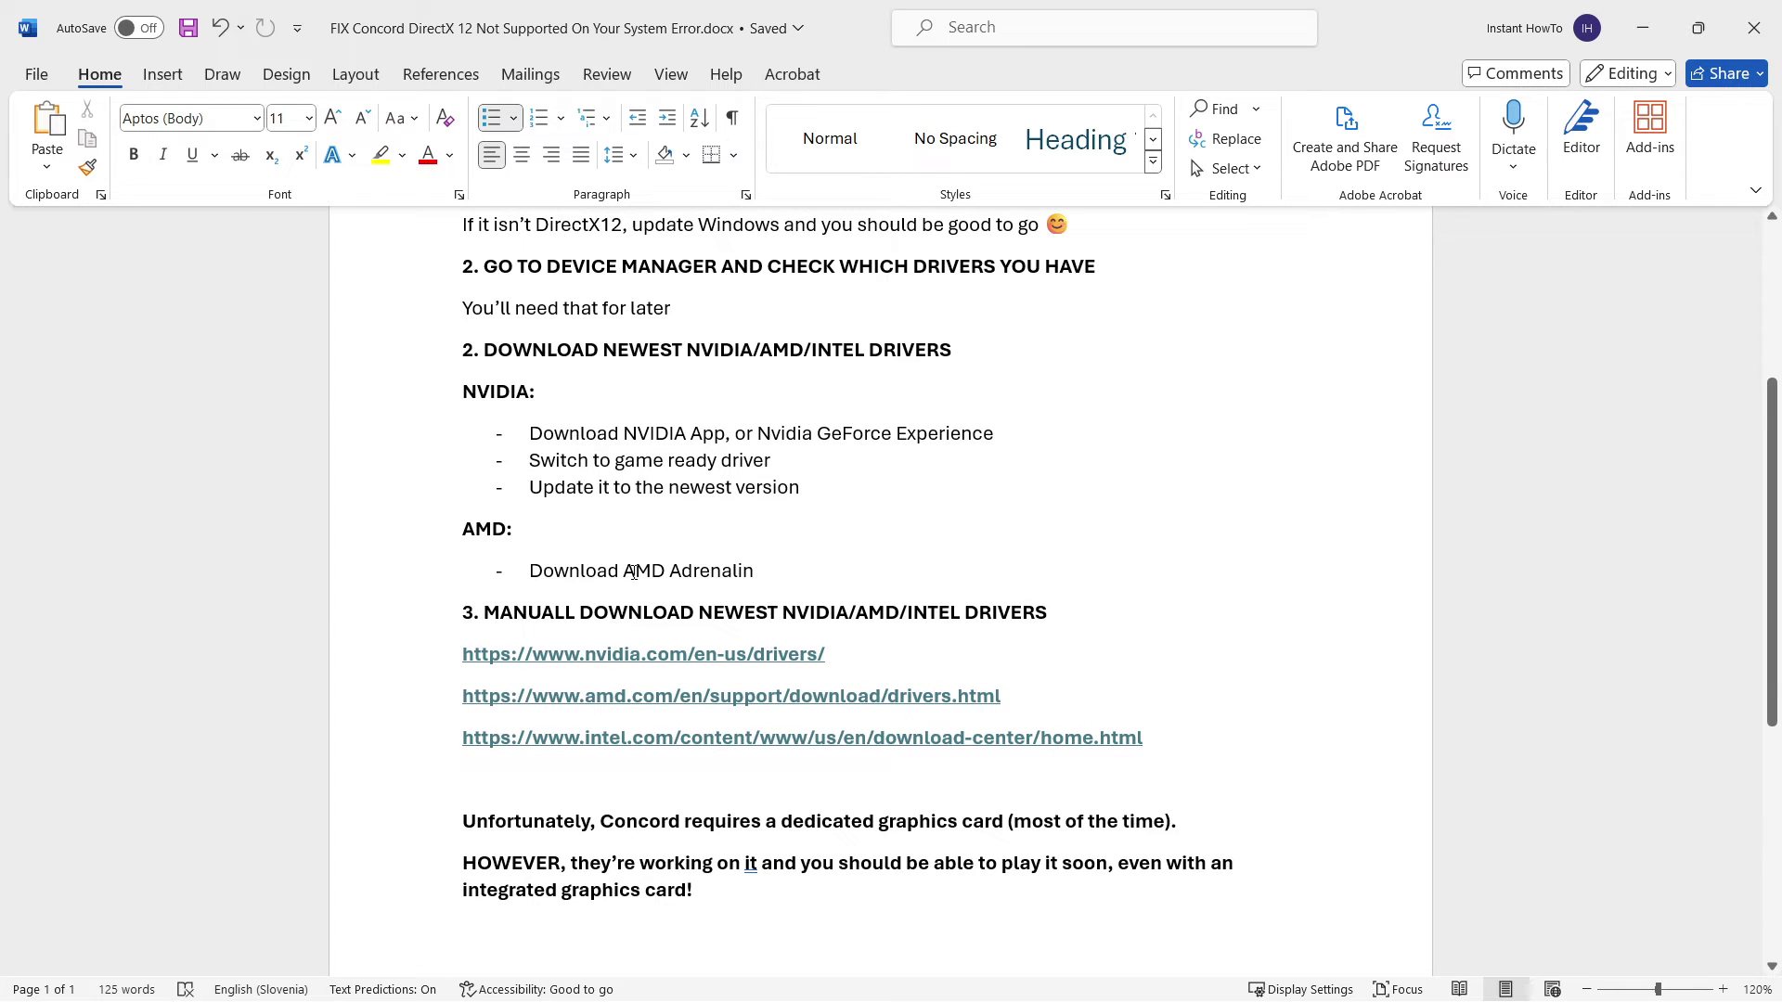
Step: Launch AMD Software: Adrenalin Edition via 'adren' and open its driver and software details
left_click(776, 988)
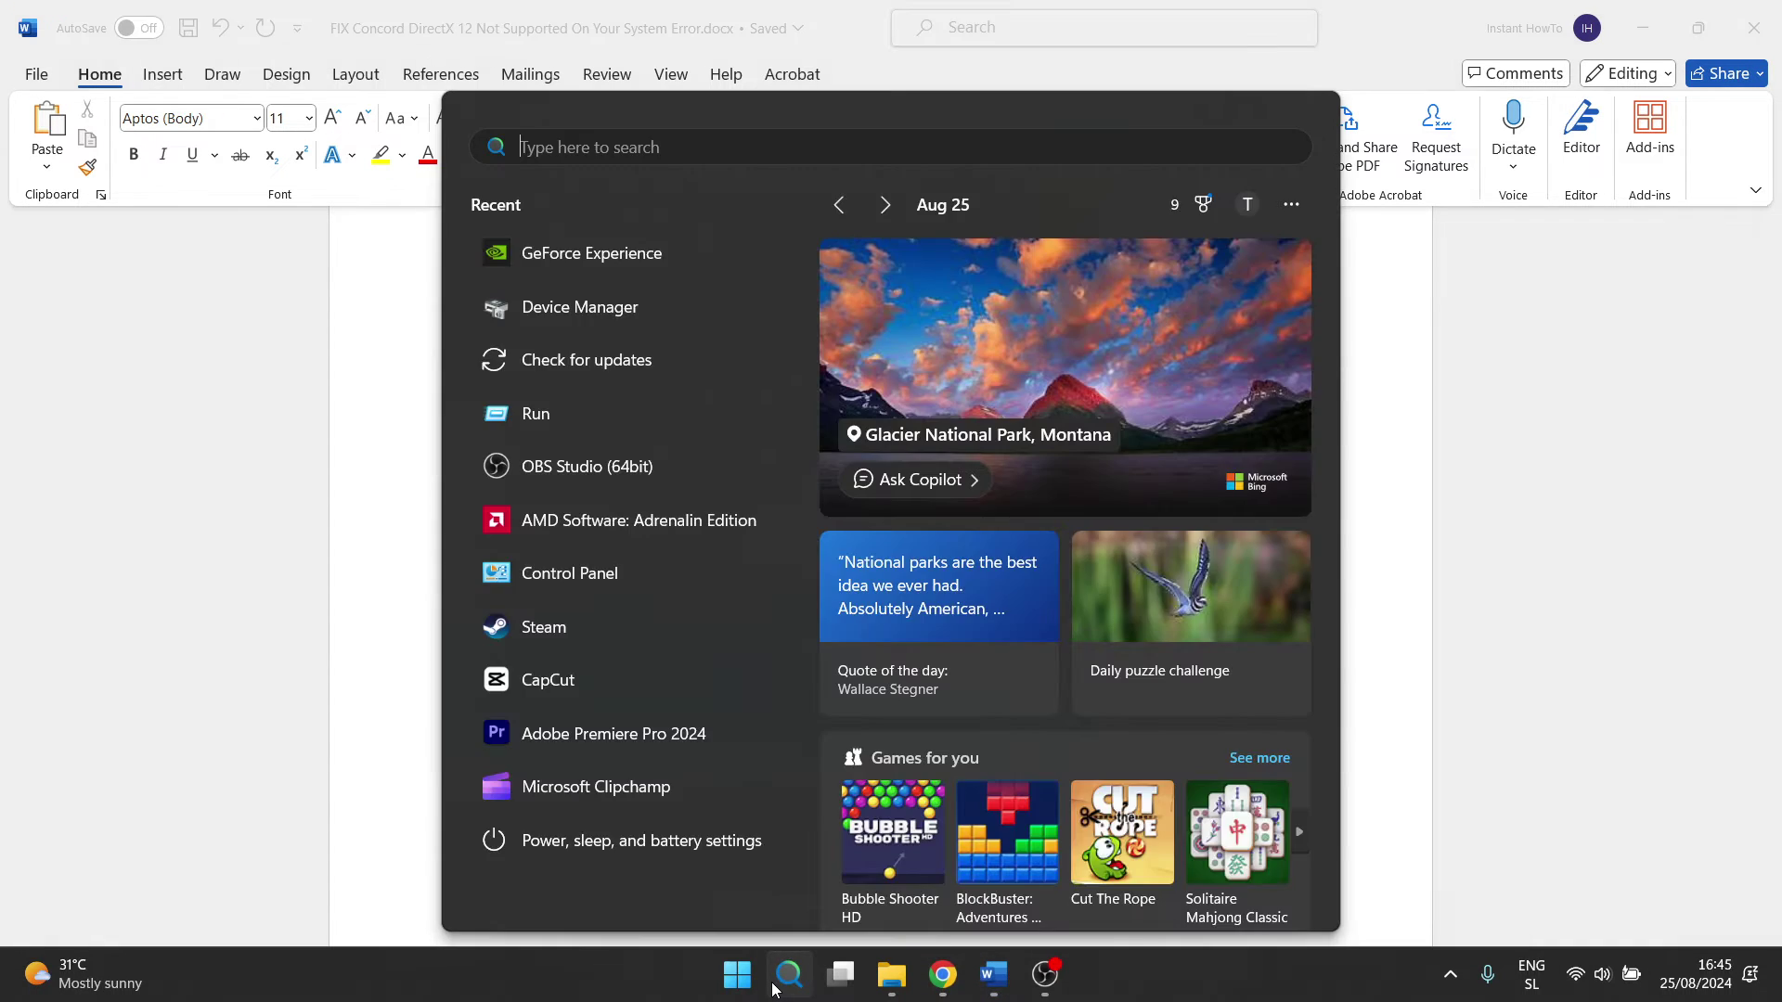
type("adren")
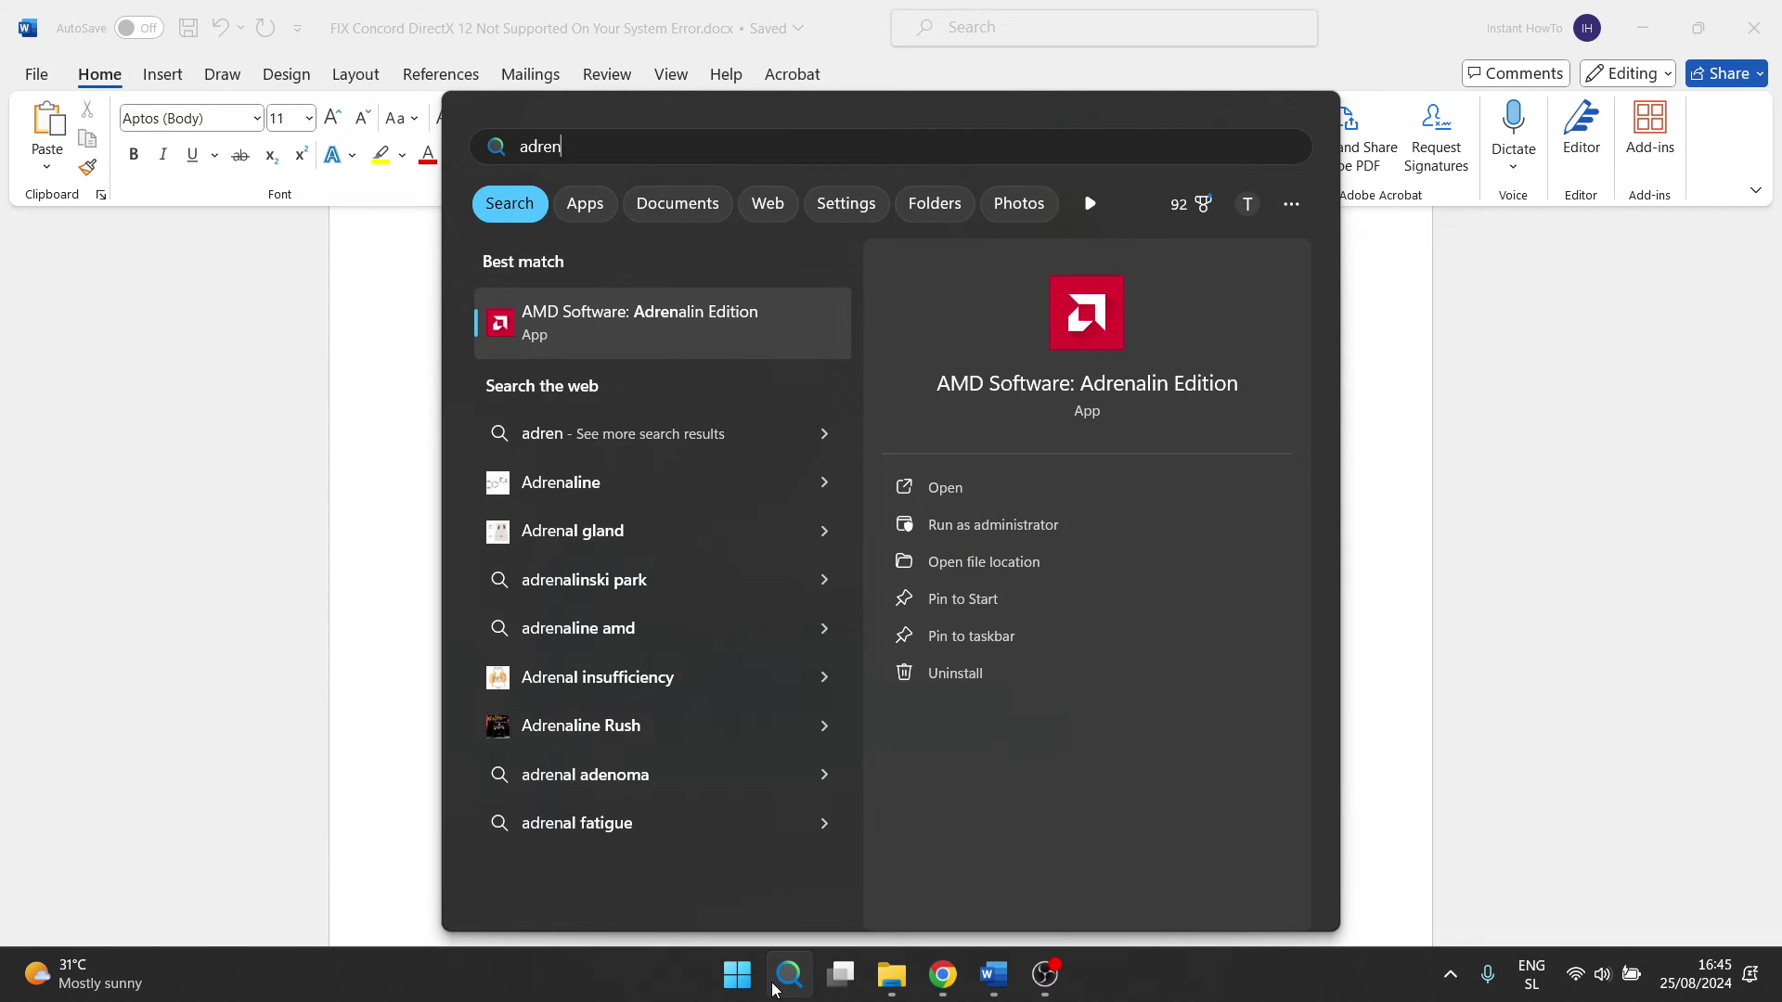
left_click(661, 328)
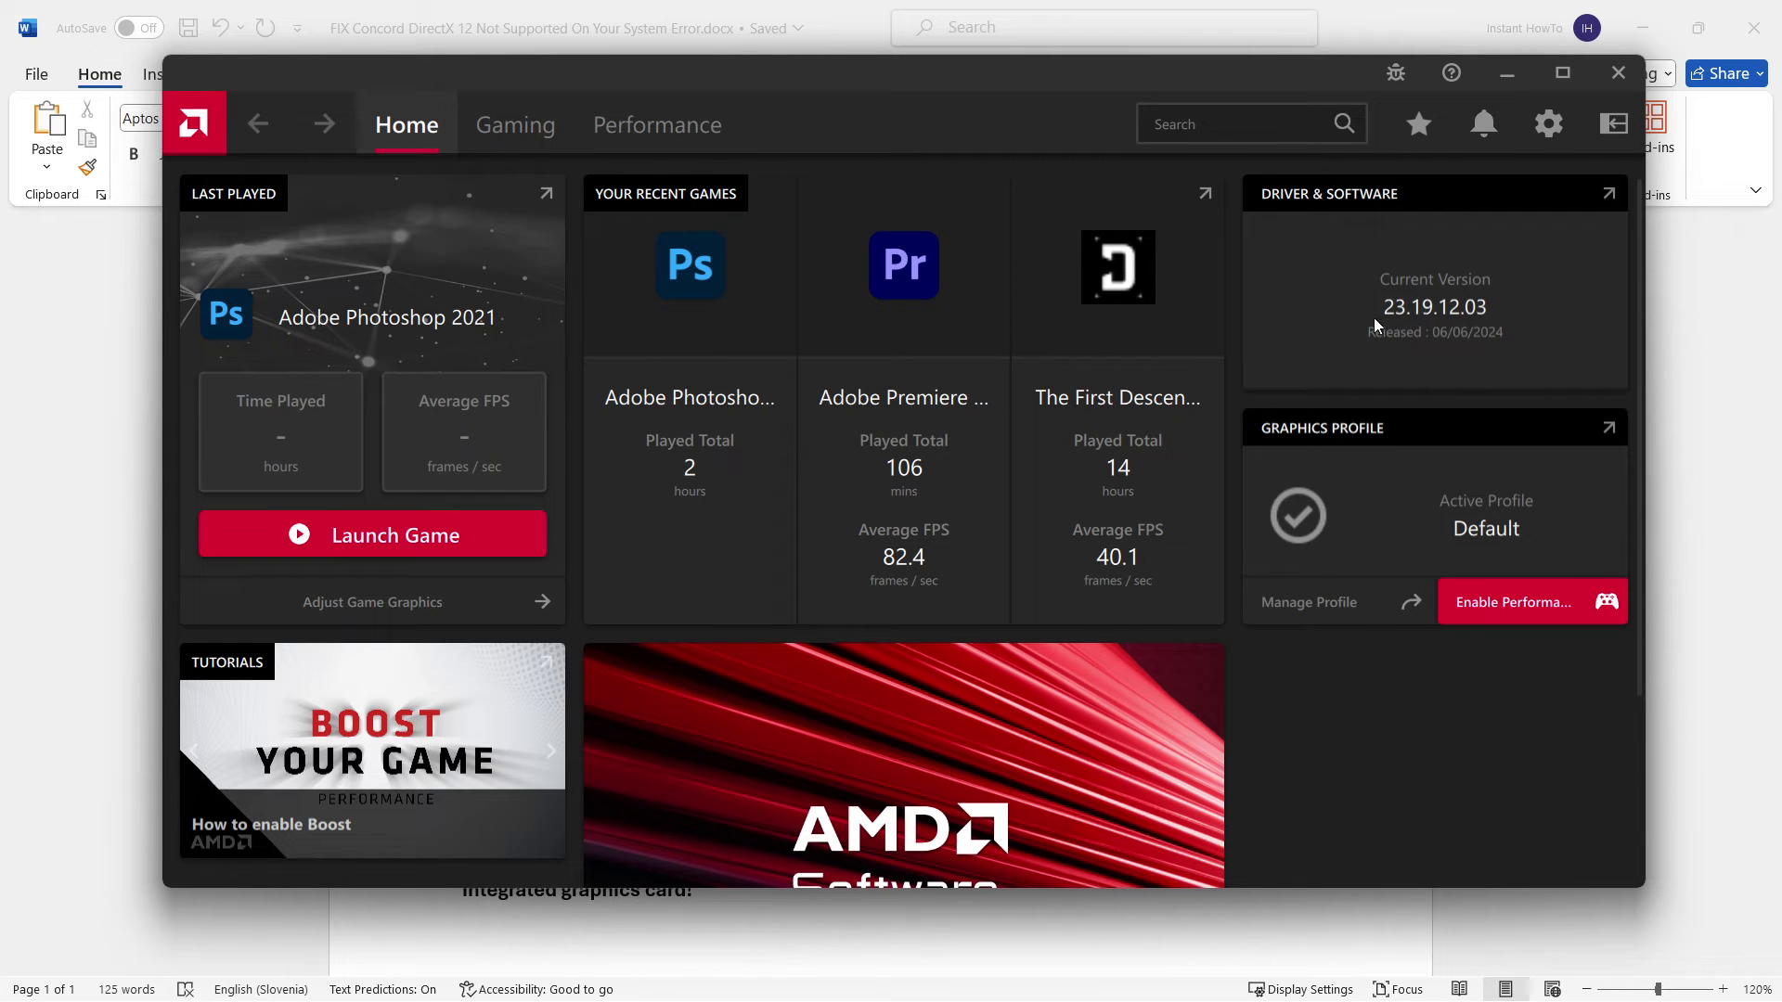
left_click(1605, 201)
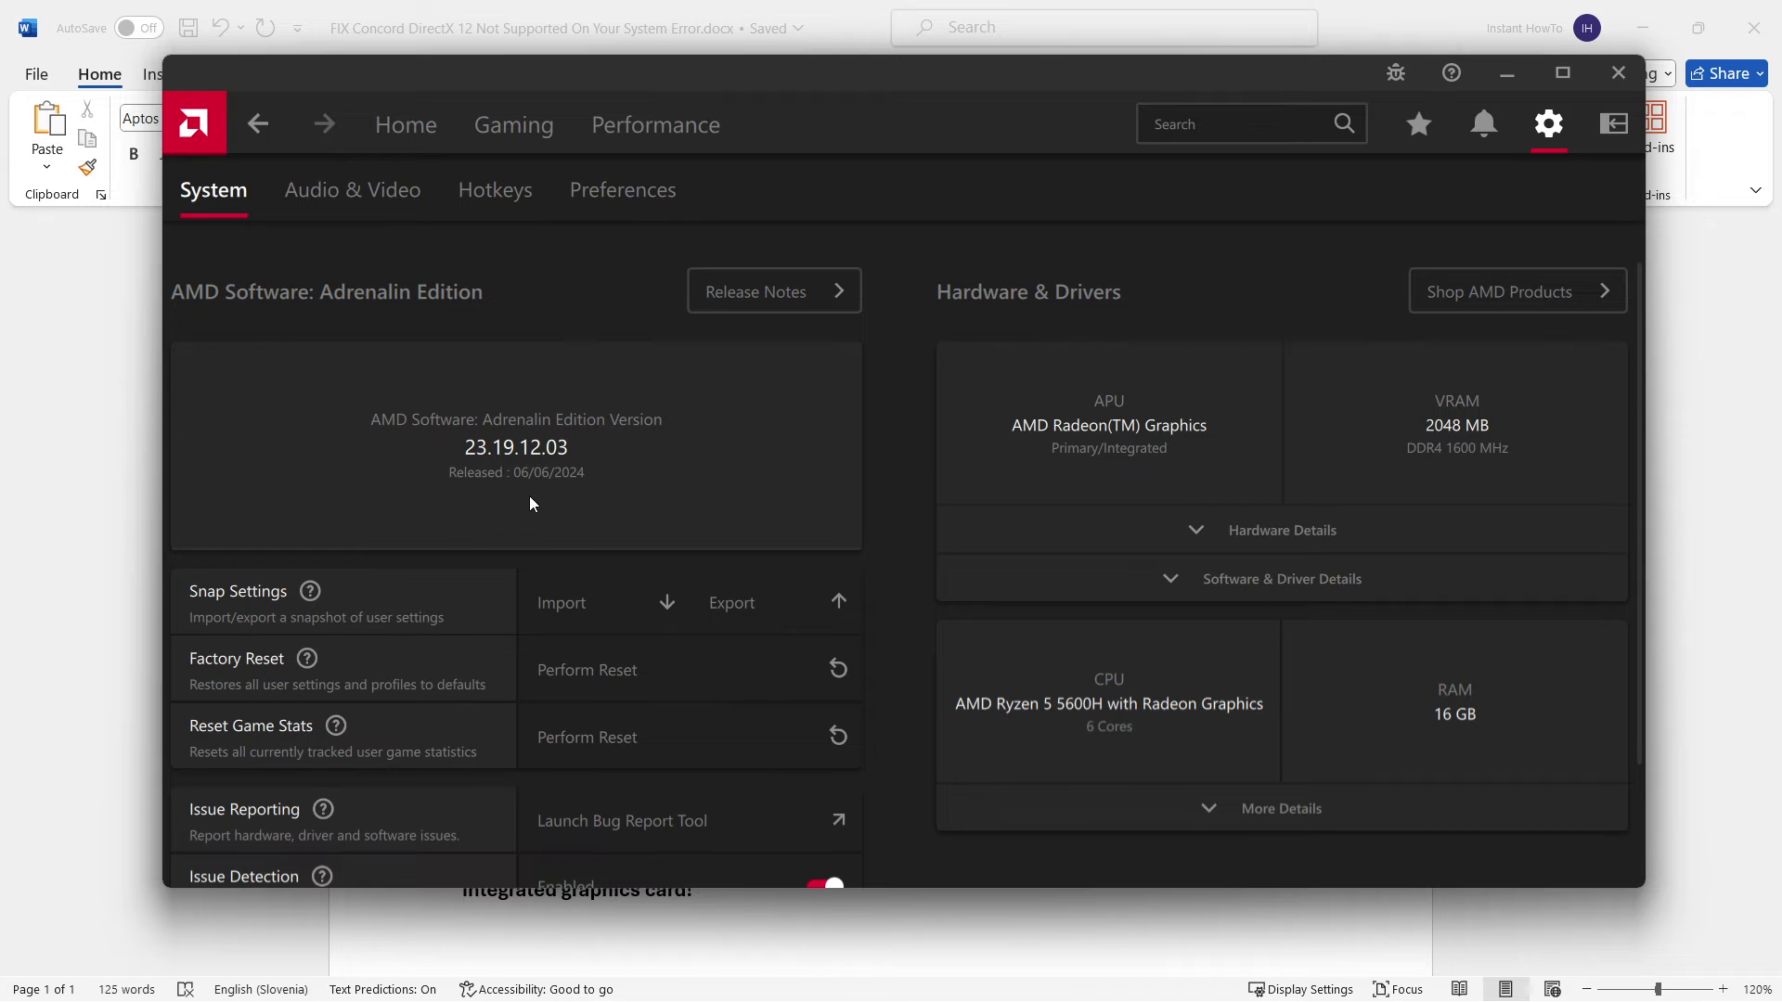
Step: Return to the AMD Software home page, adjust the window, then close the app
left_click(258, 123)
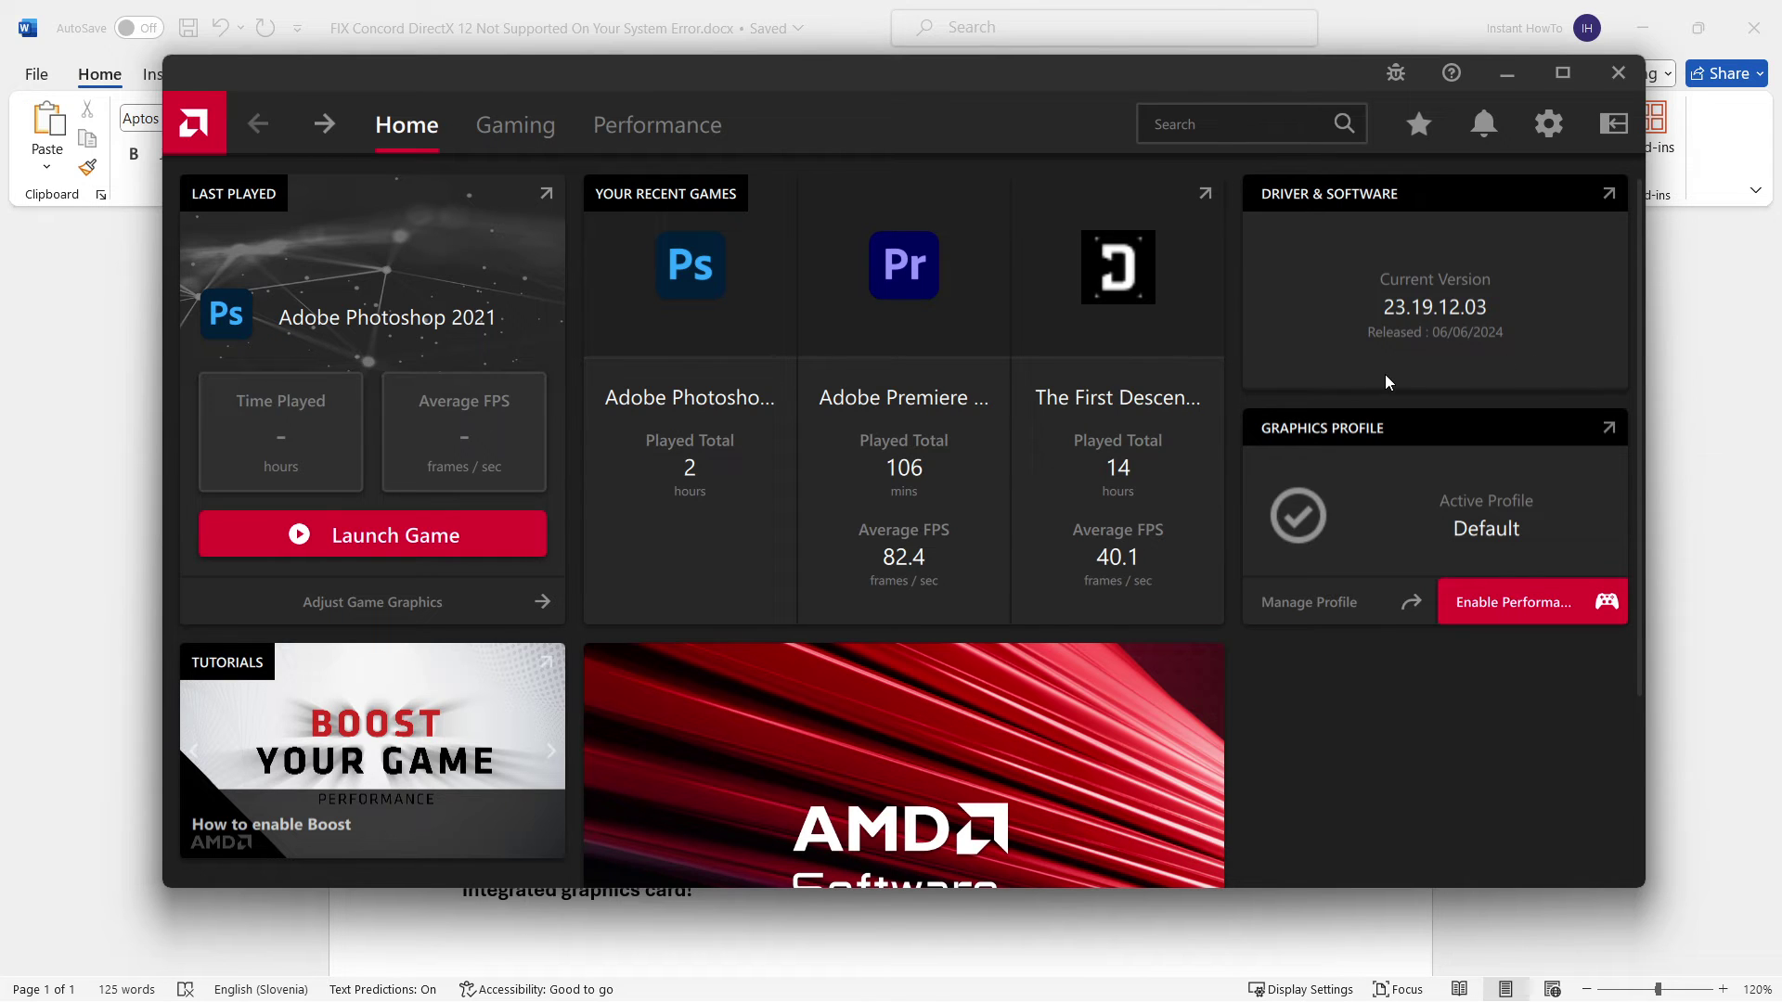
mouse_move(1150, 71)
left_mouse_down()
mouse_move(1208, 80)
mouse_move(1152, 86)
left_mouse_up()
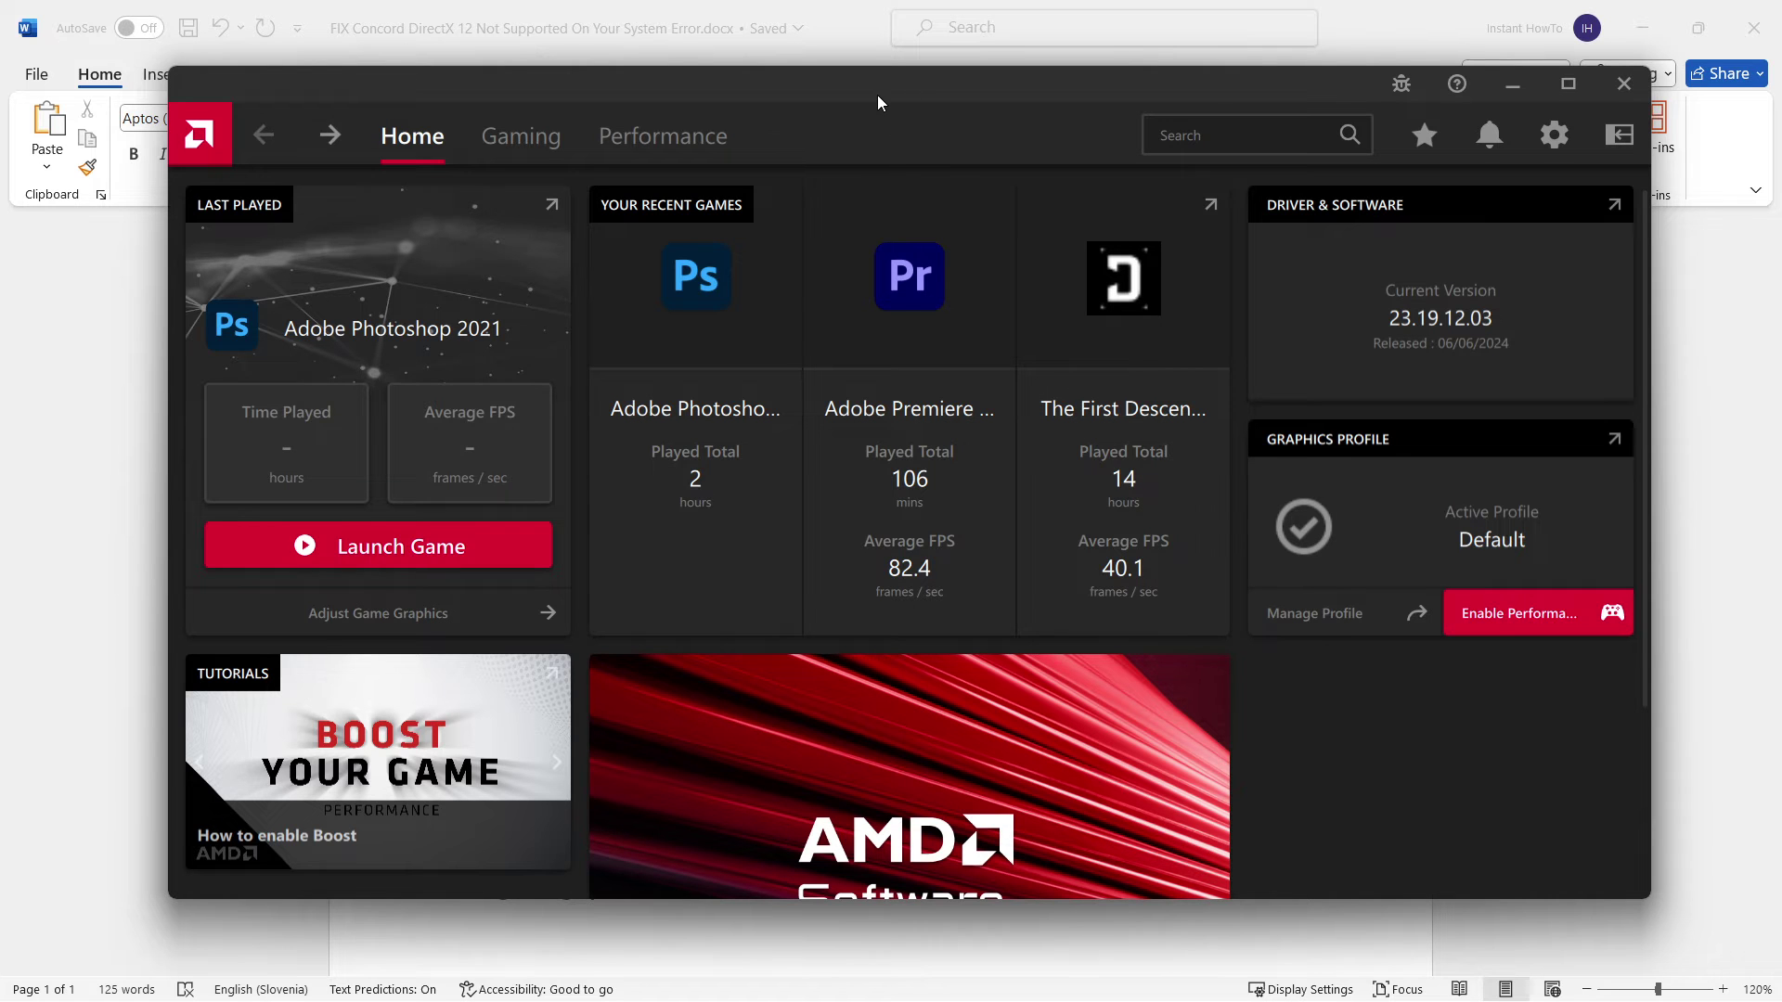
left_click_drag(889, 107, 871, 104)
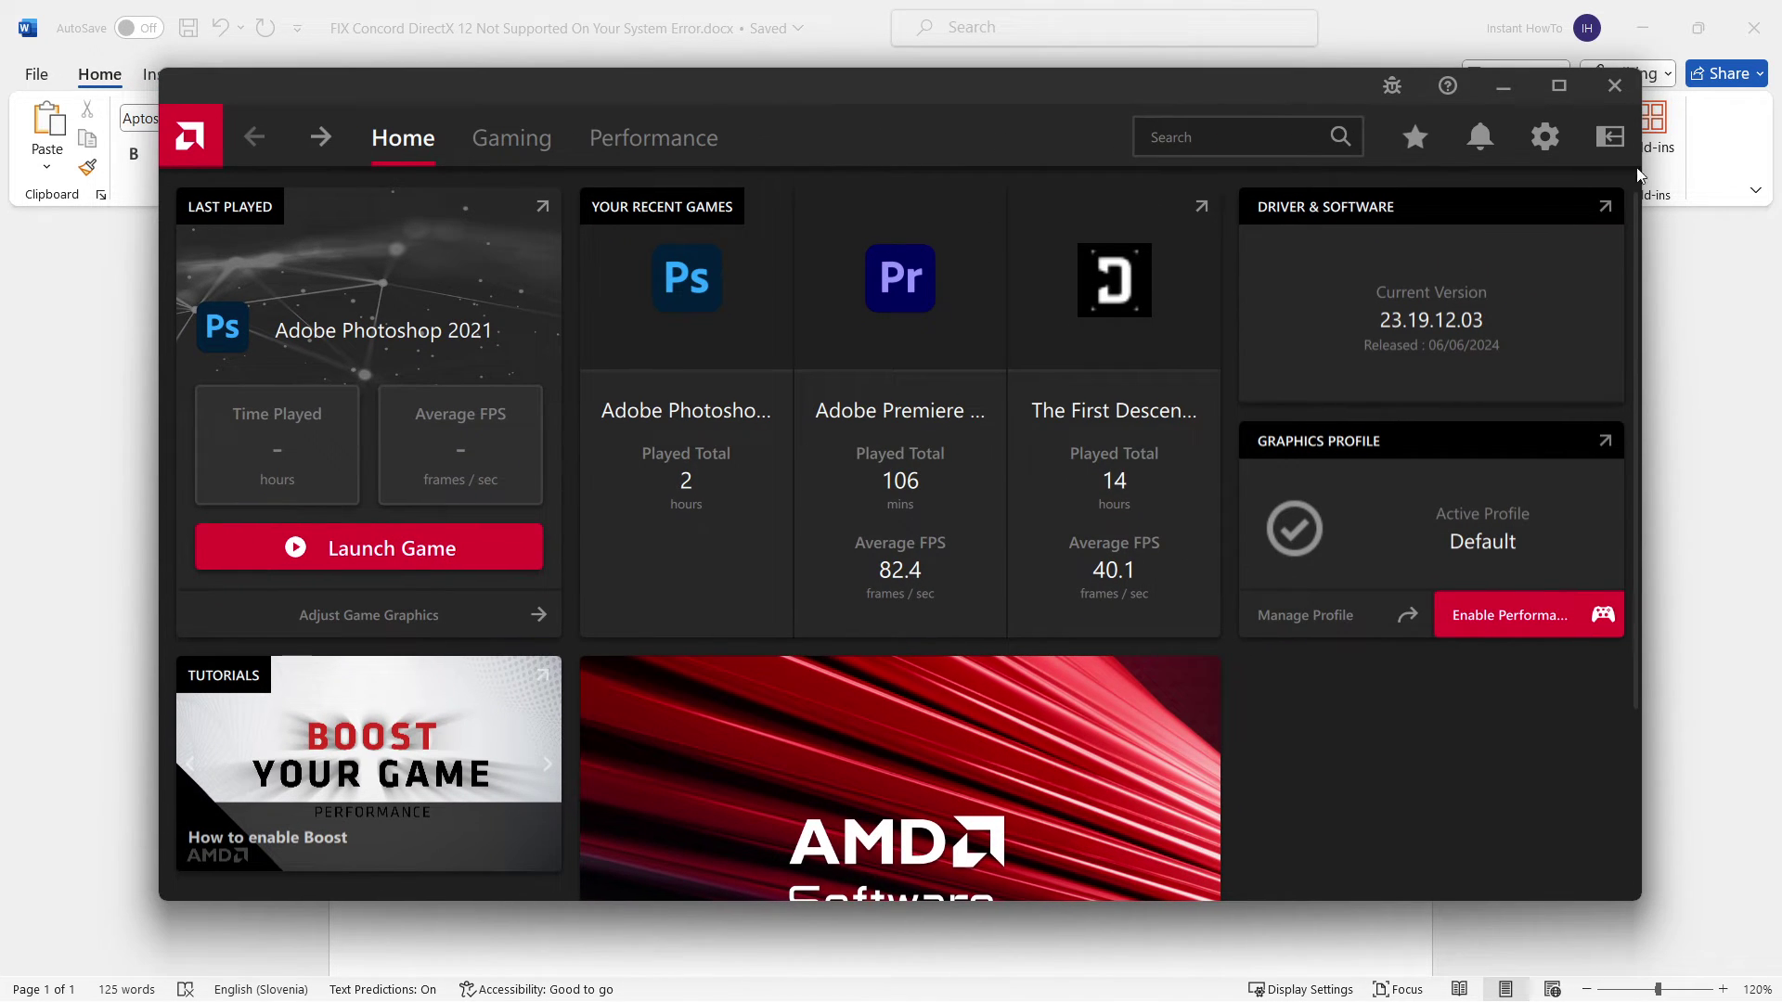
left_click(1626, 98)
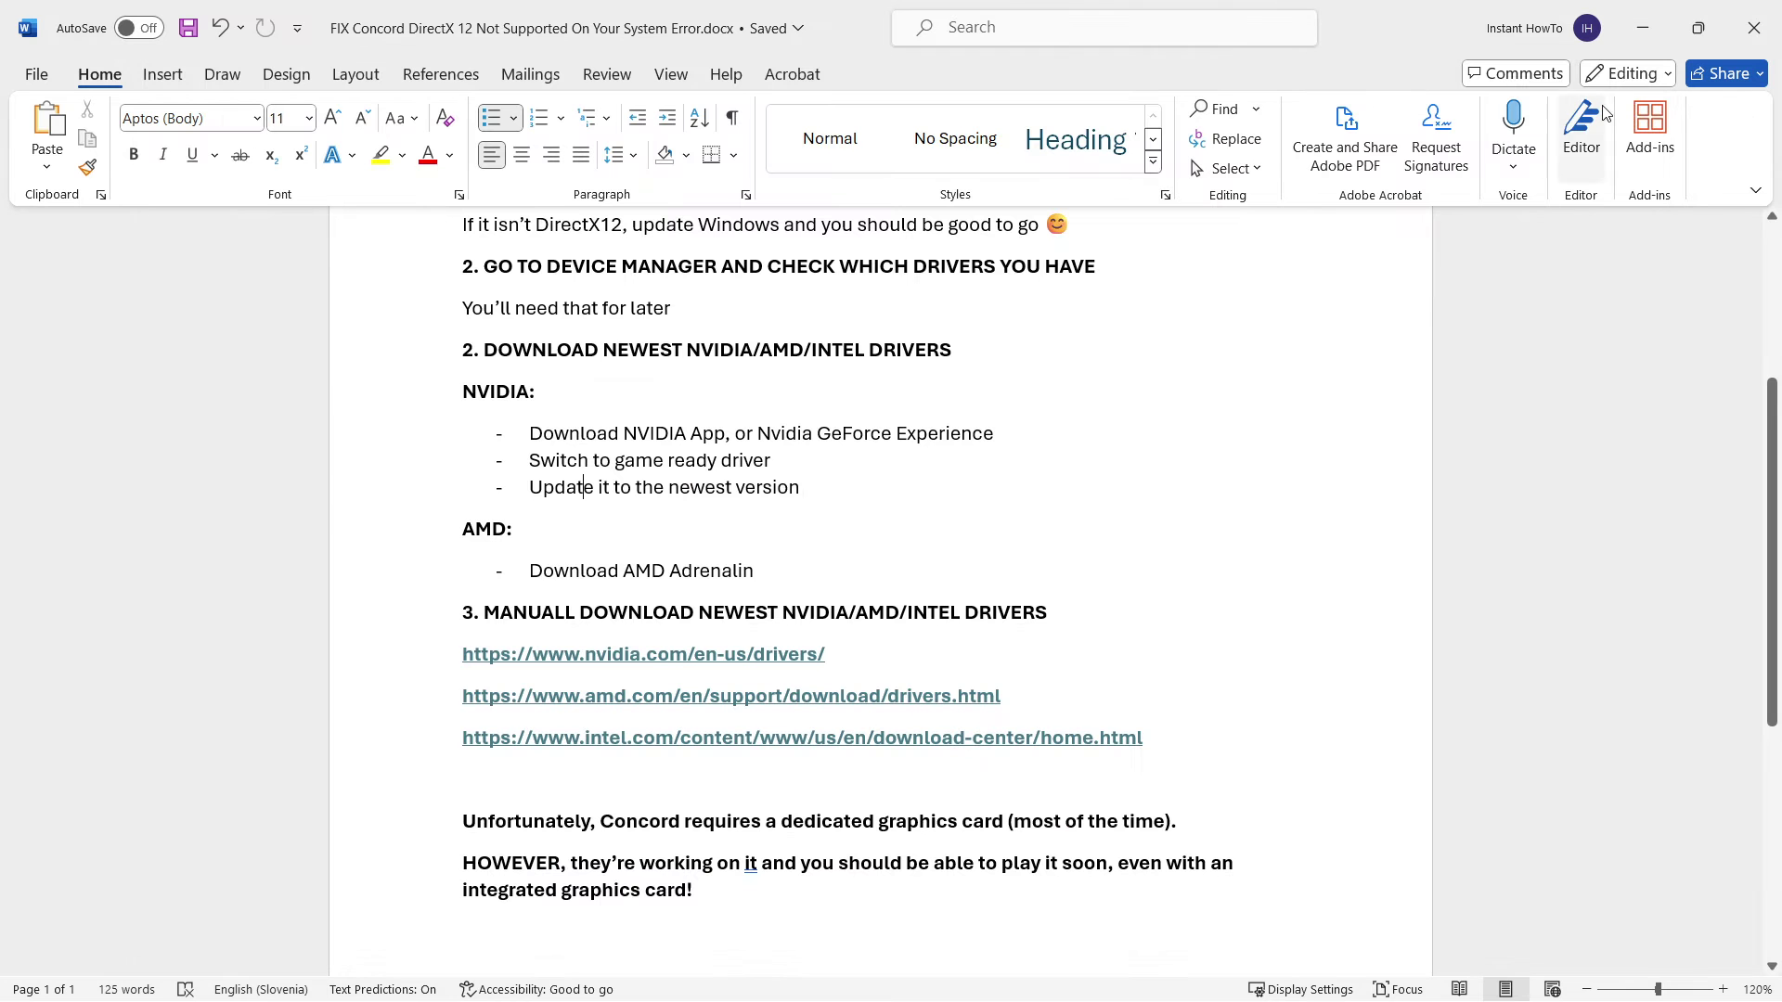
Step: Insert the missing 'Y' after MANUALL so the heading reads 'MANUALLY DOWNLOAD NEWEST NVIDIA/AMD/INTEL DRIVERS'
scroll(781, 478, "up", 1)
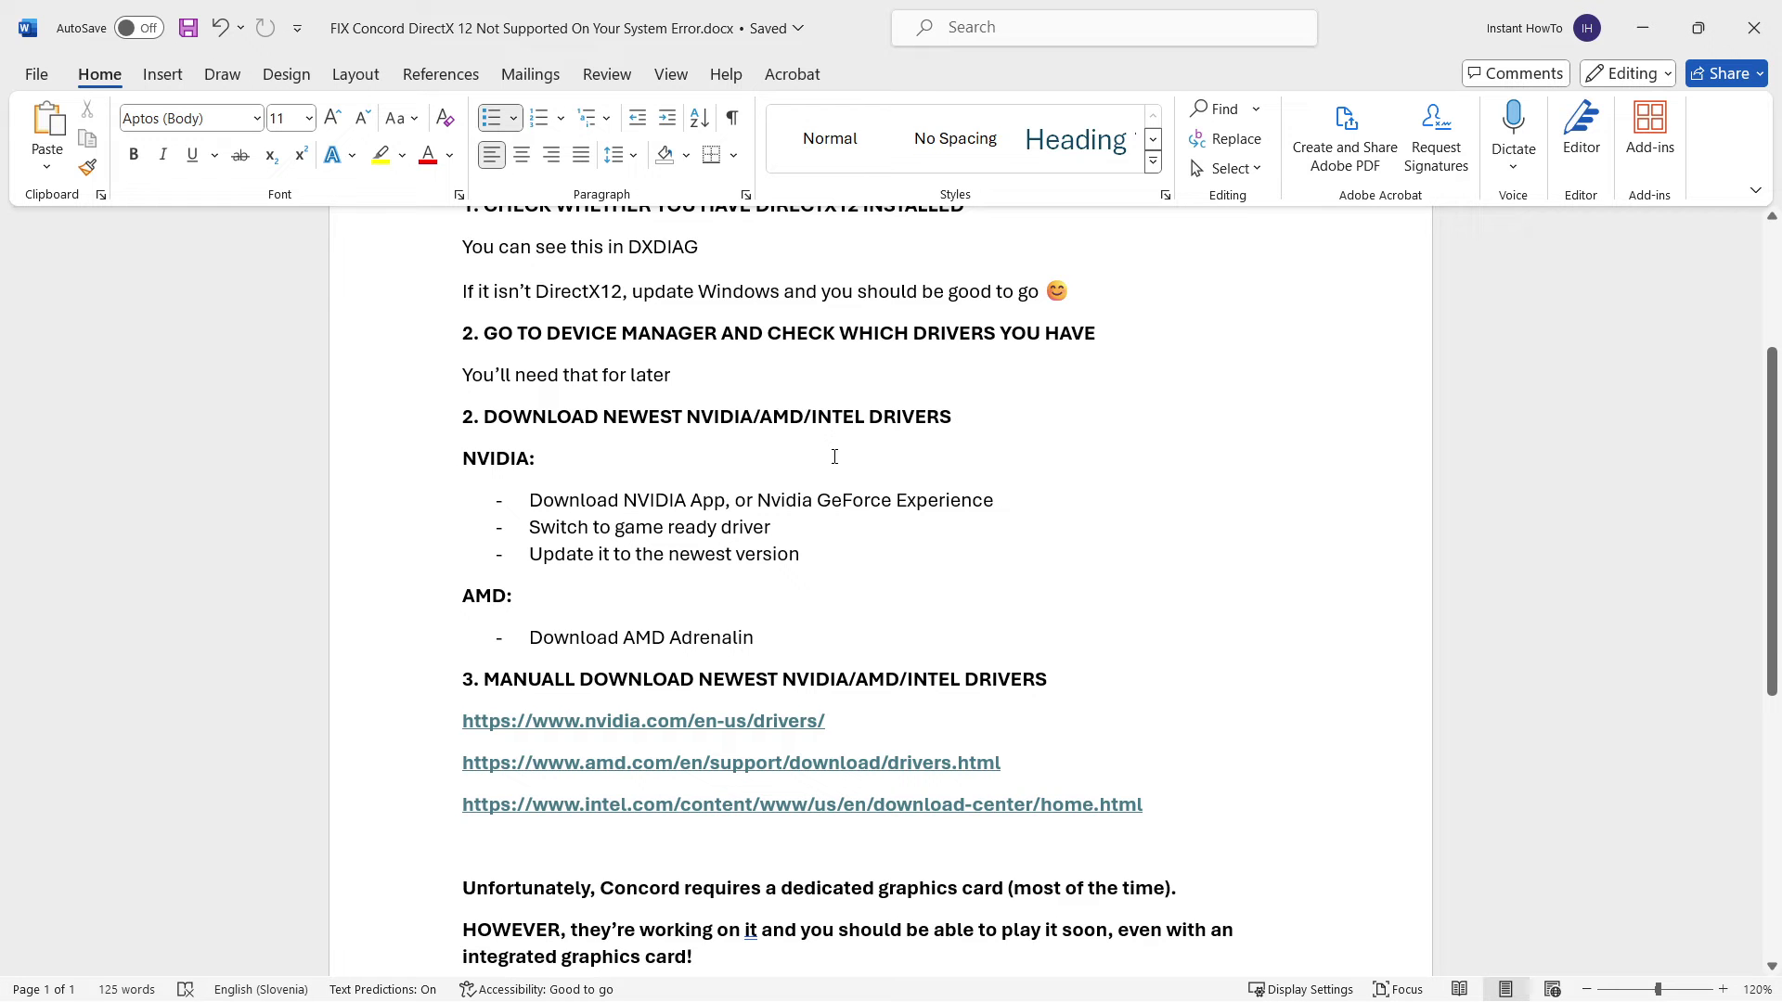
scroll(822, 433, "up", 1)
scroll(807, 492, "up", 2)
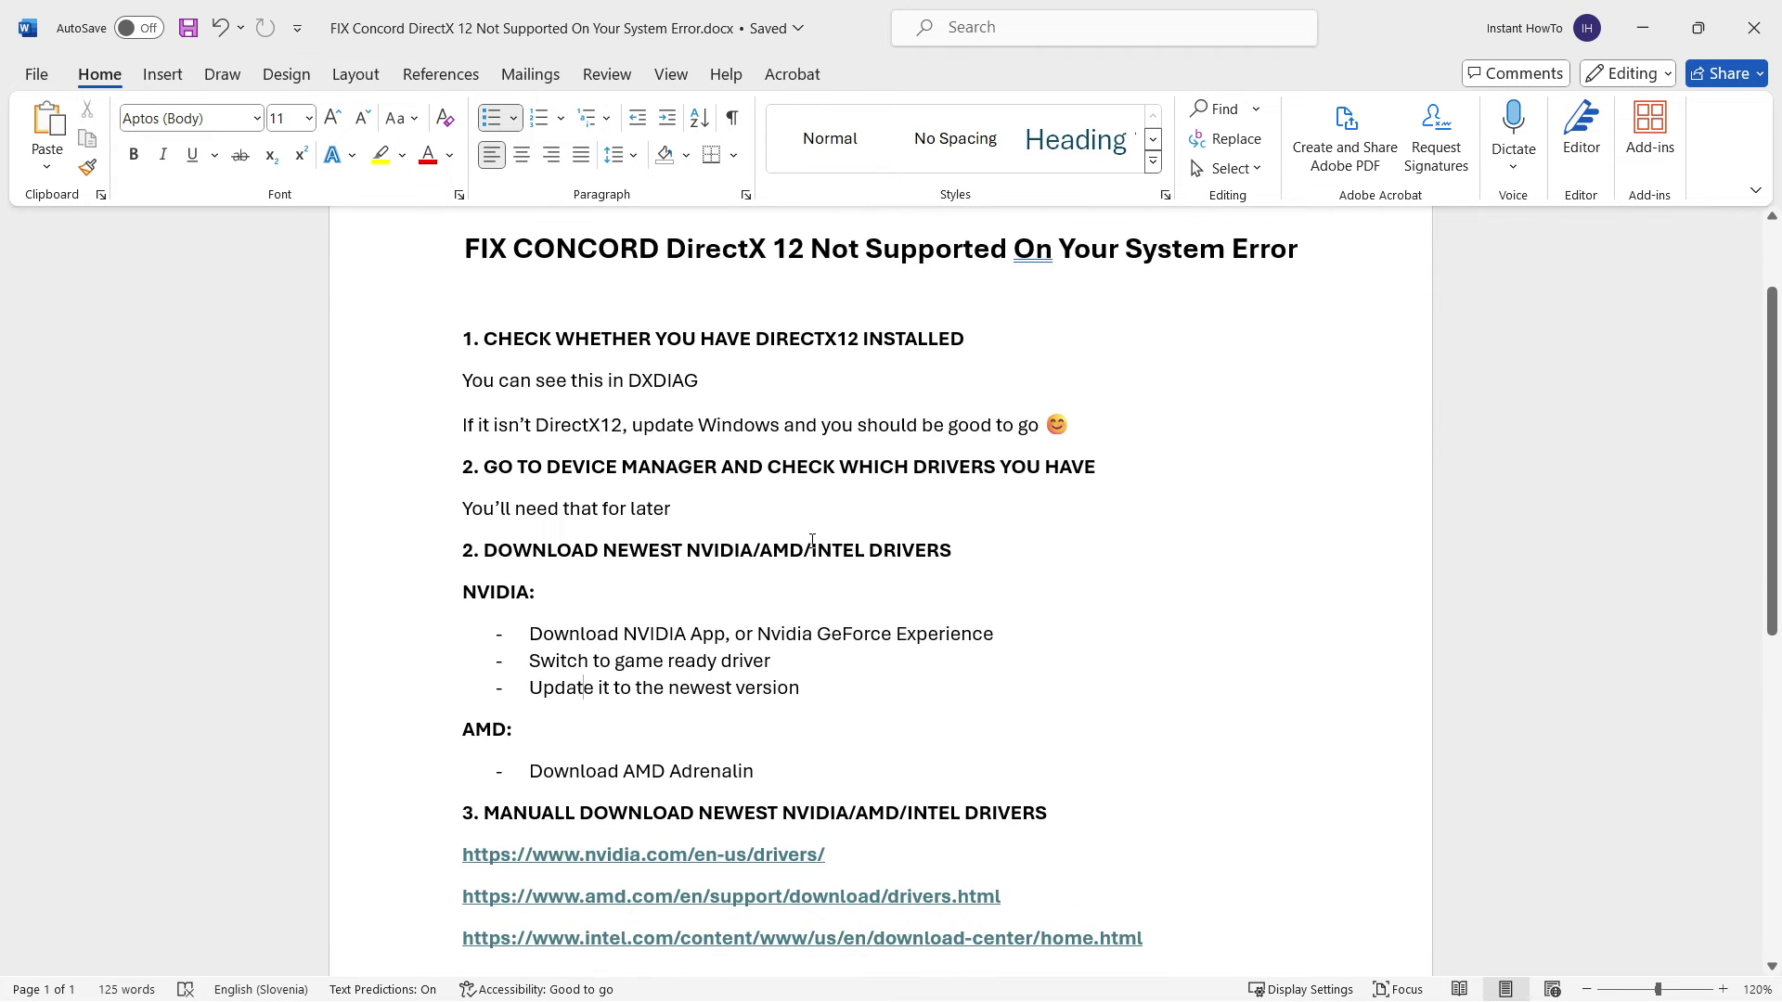
scroll(802, 525, "down", 2)
scroll(802, 524, "down", 2)
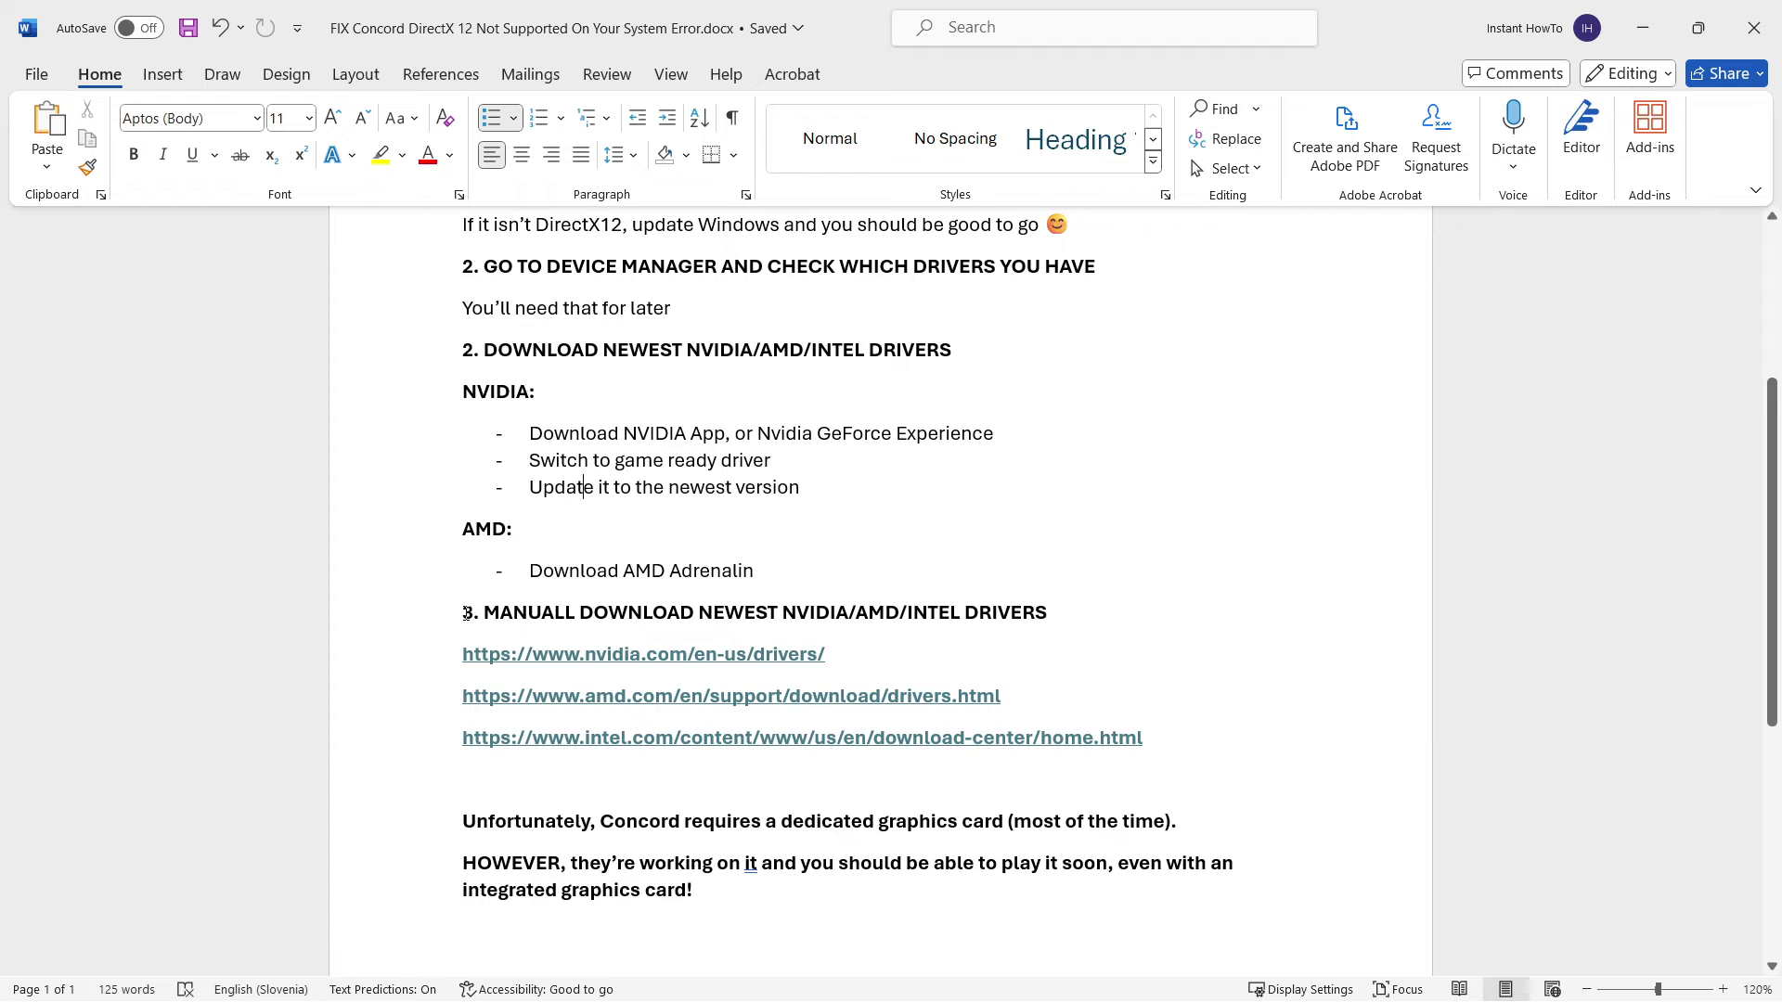
left_click_drag(466, 613, 780, 616)
left_click(576, 613)
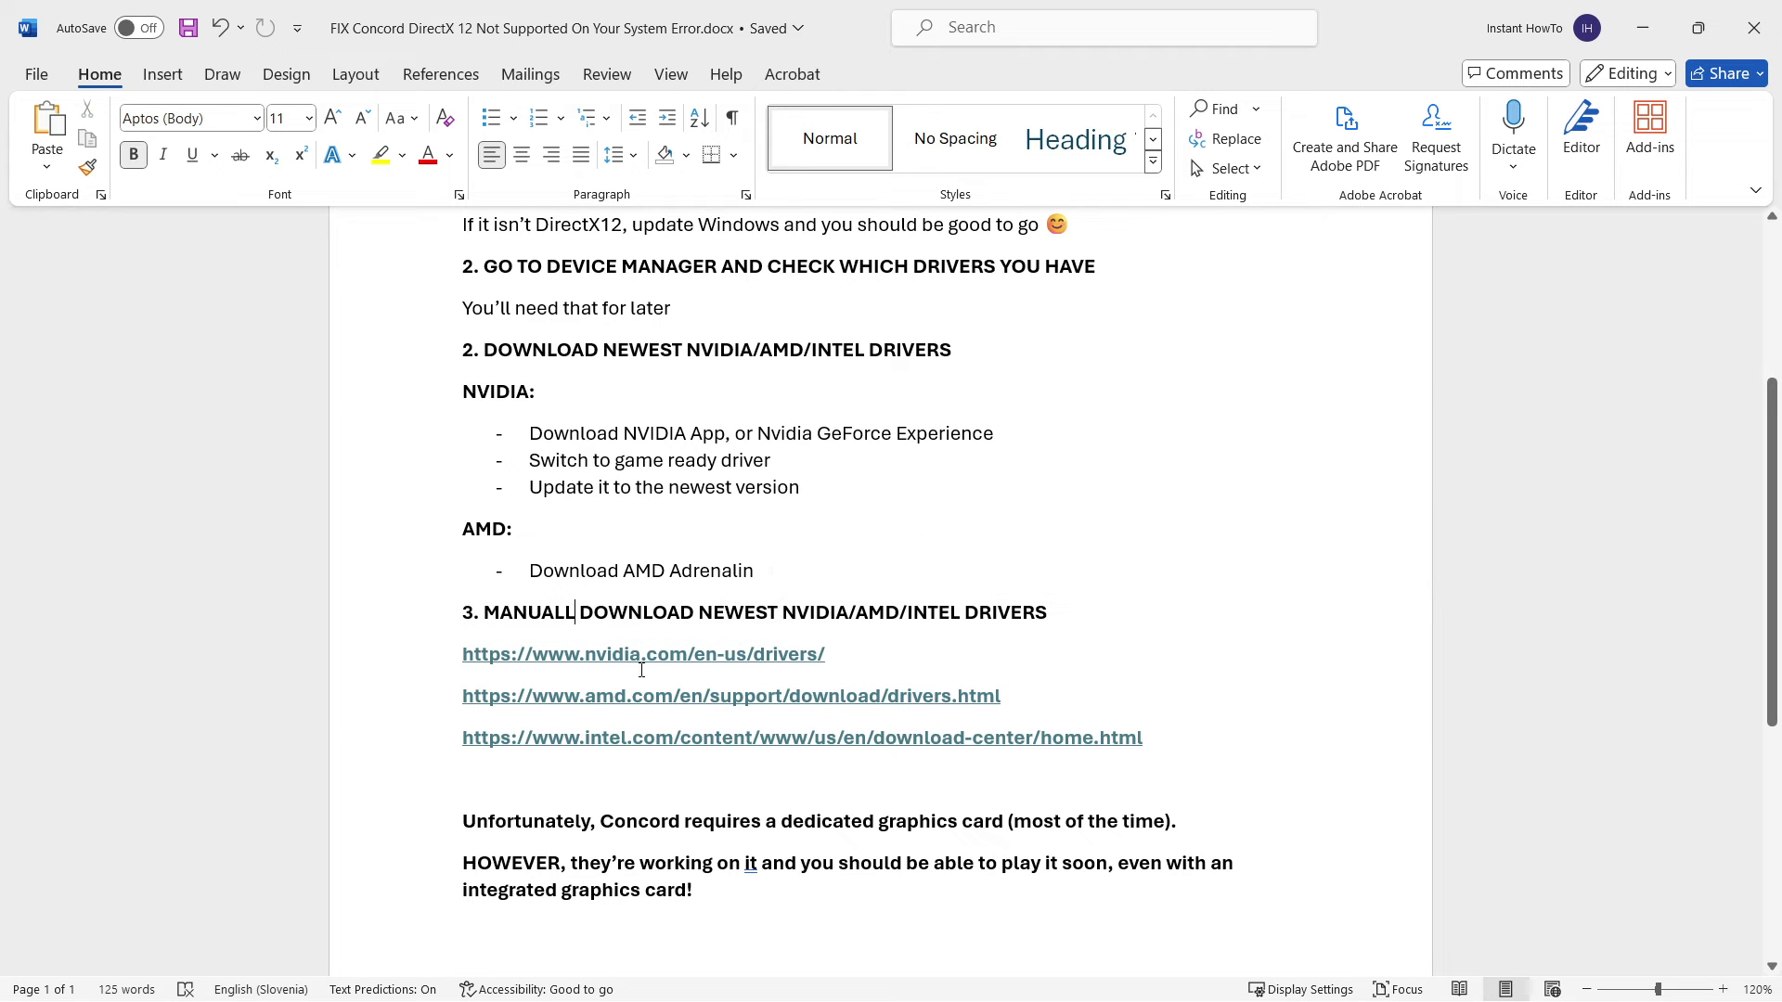
type("Y")
left_click(606, 631)
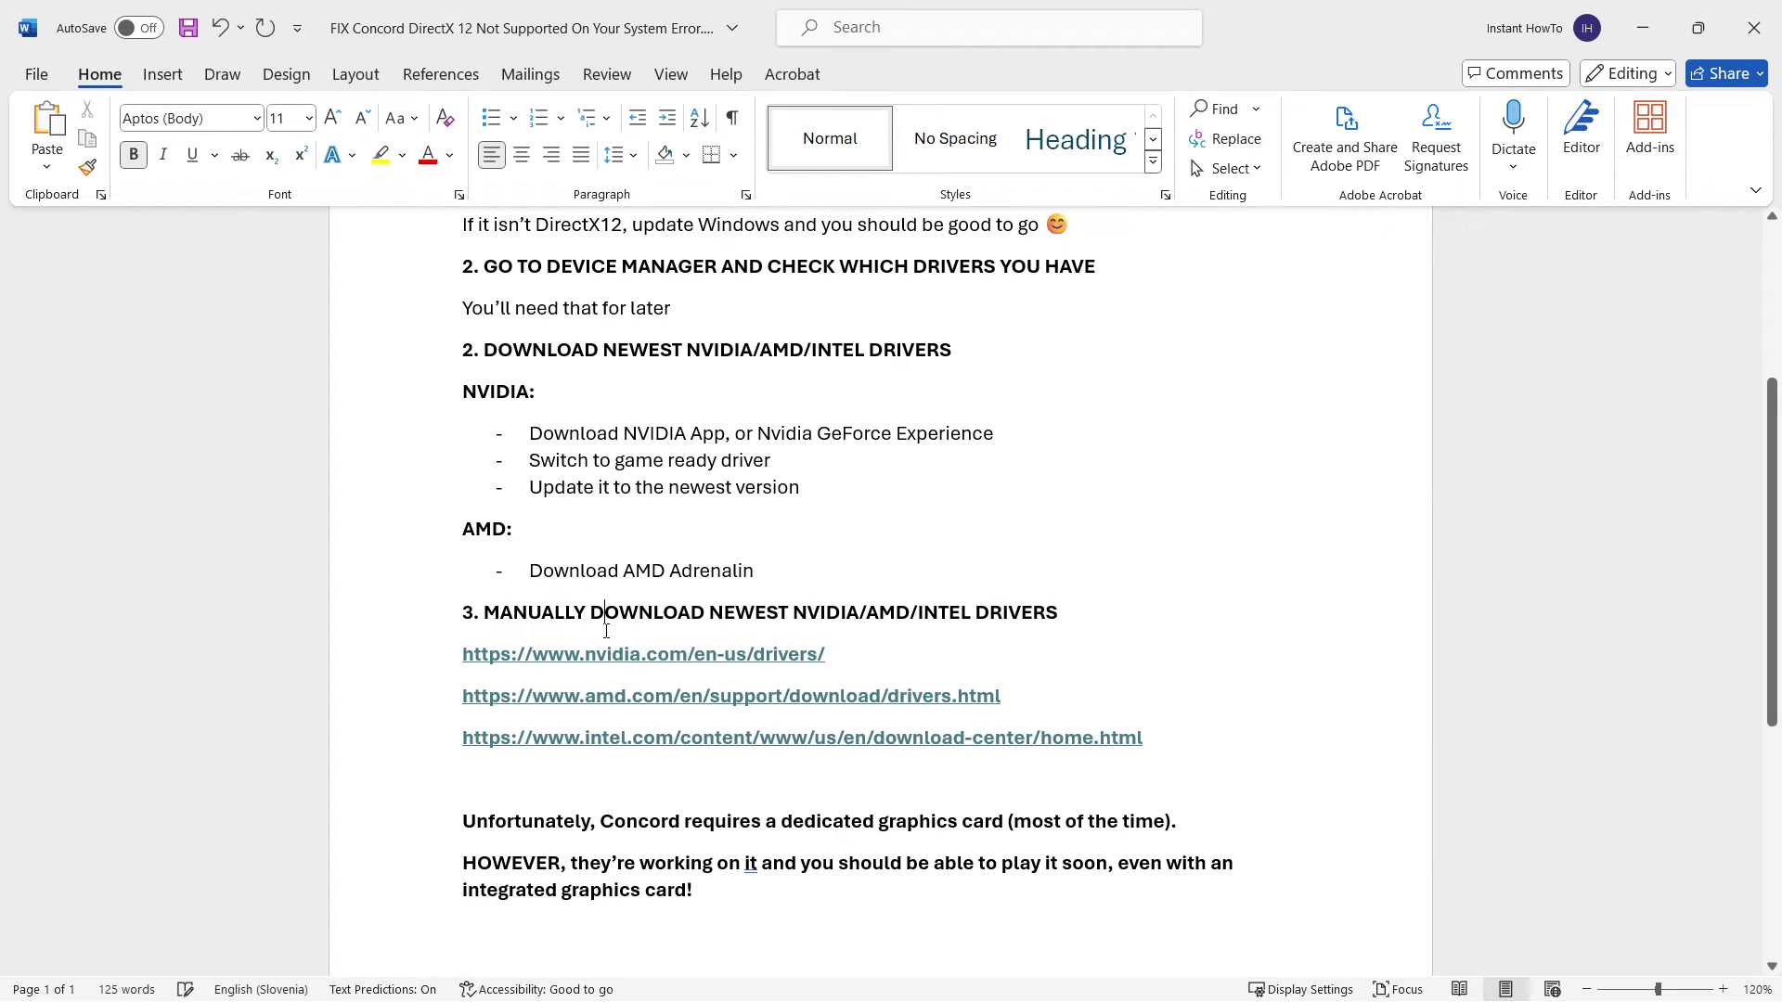
Step: Review the checklist's three driver links below the corrected heading
left_click(1030, 655)
scroll(1032, 594, "down", 1)
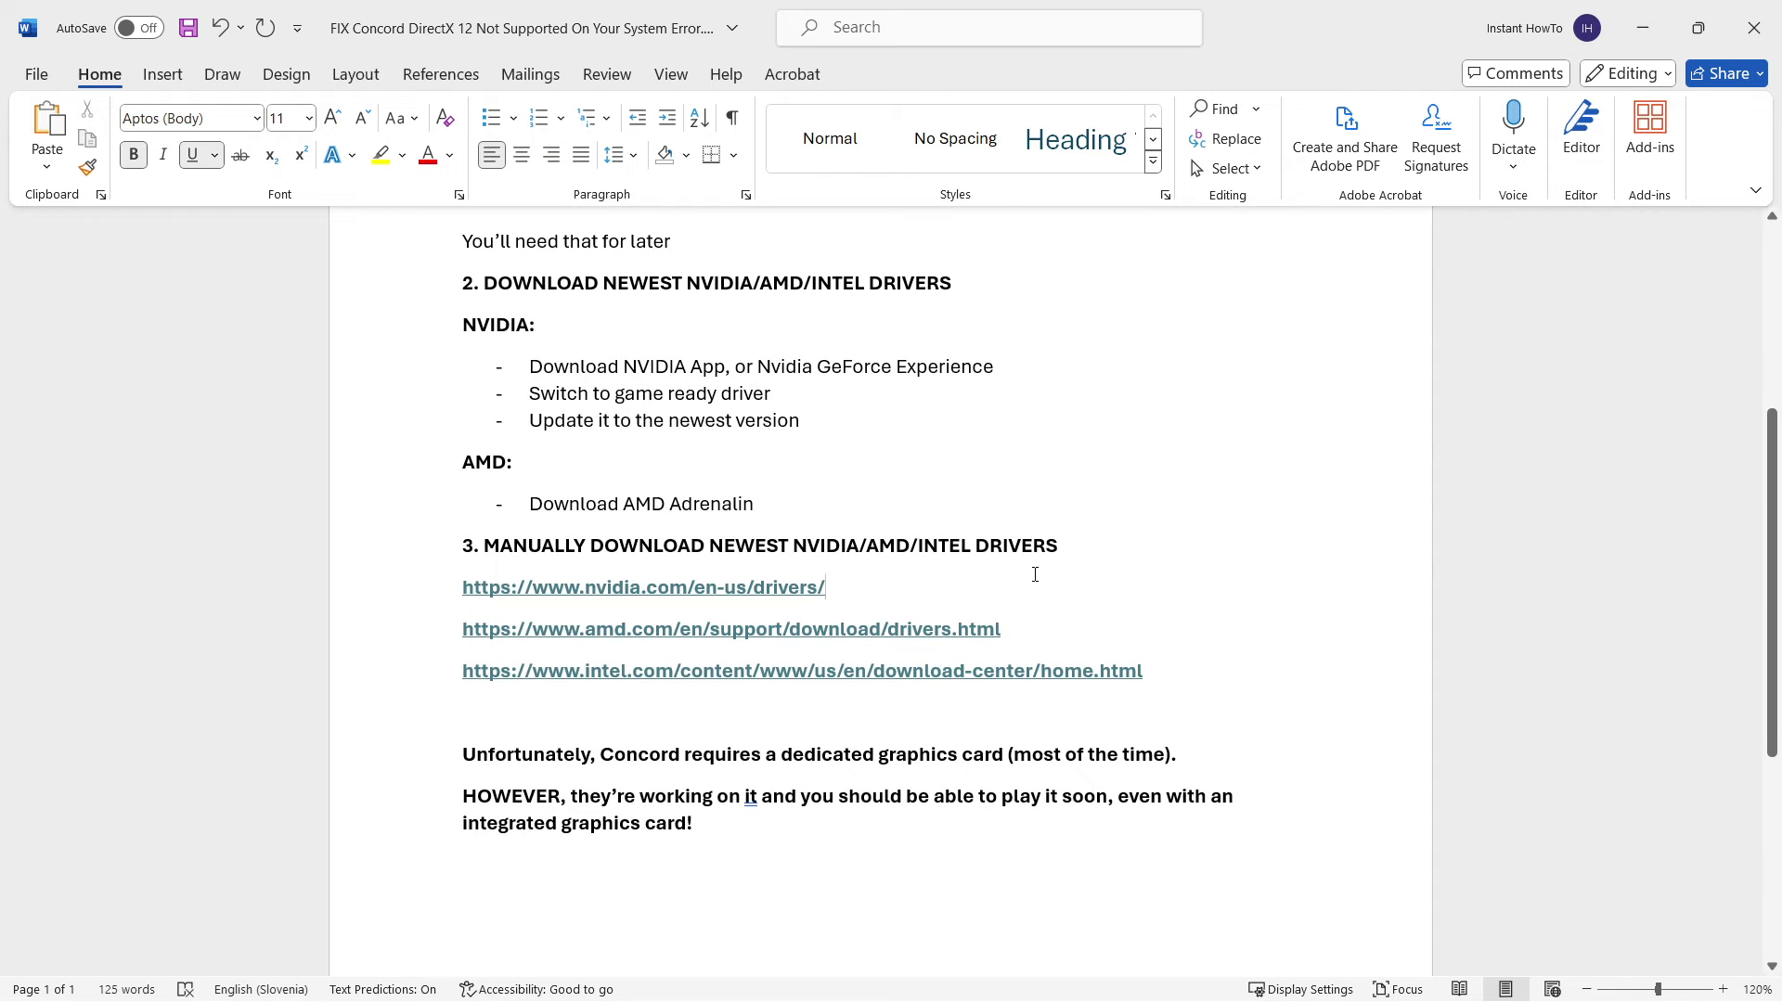
scroll(852, 546, "up", 3)
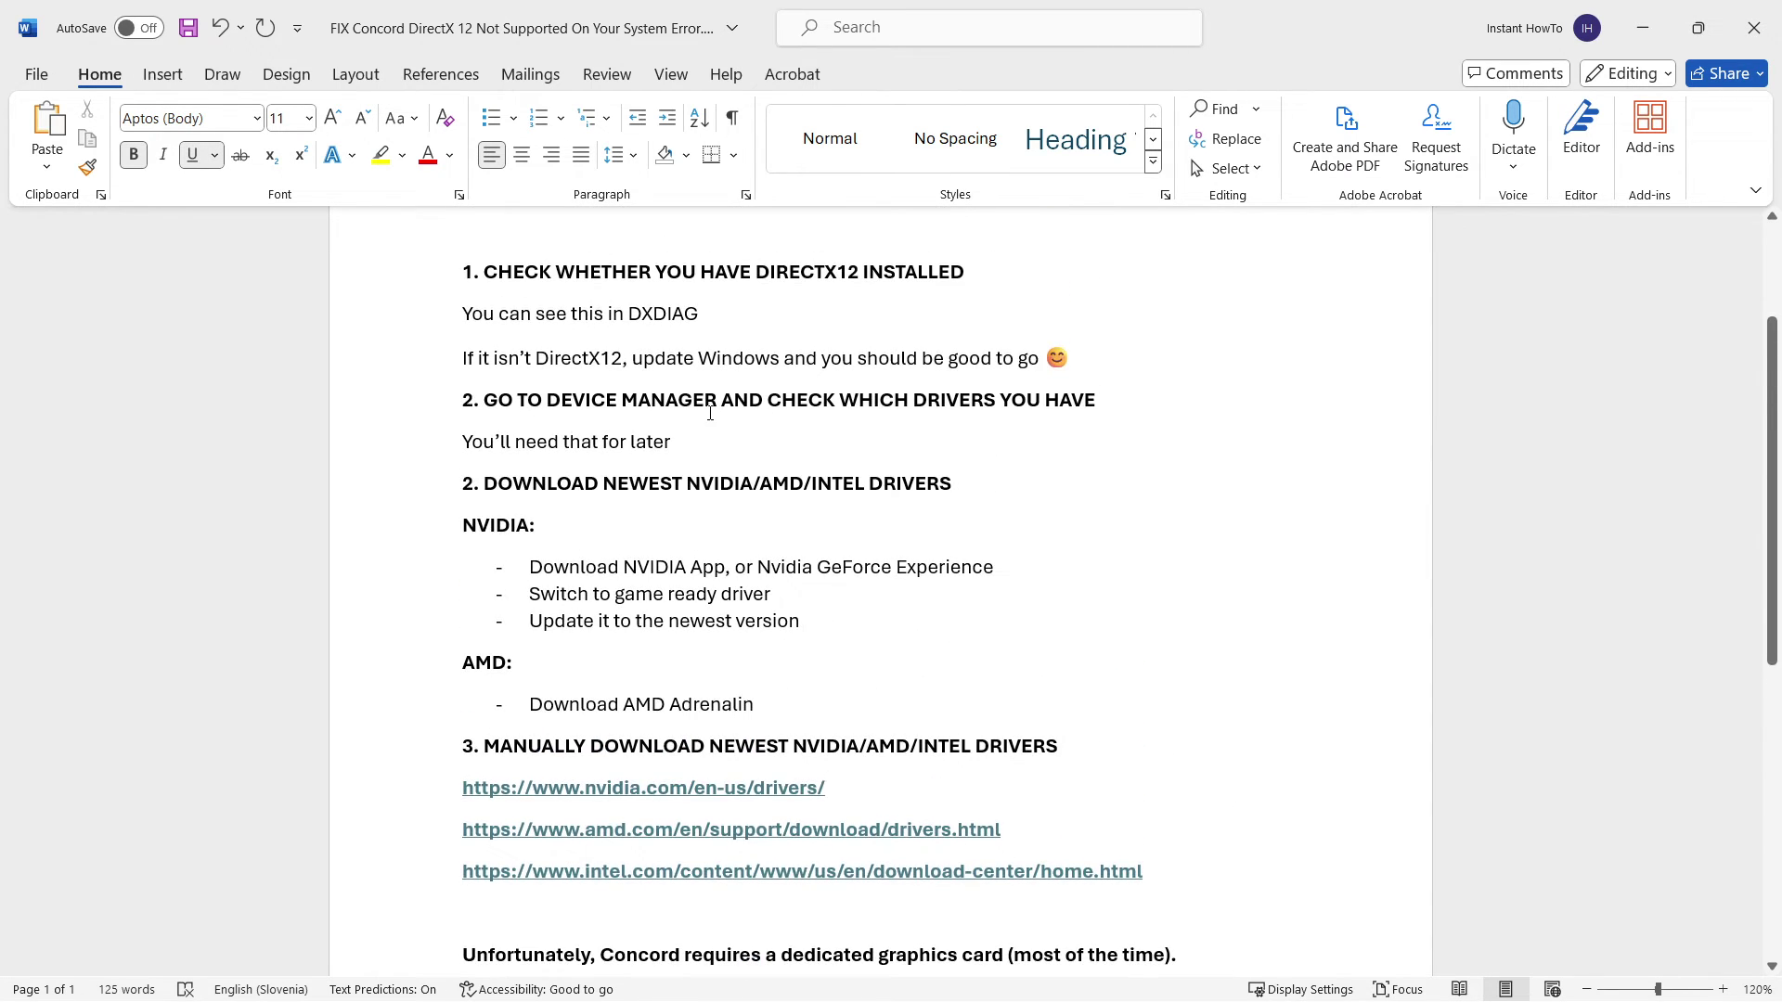
scroll(609, 457, "down", 2)
scroll(742, 613, "down", 1)
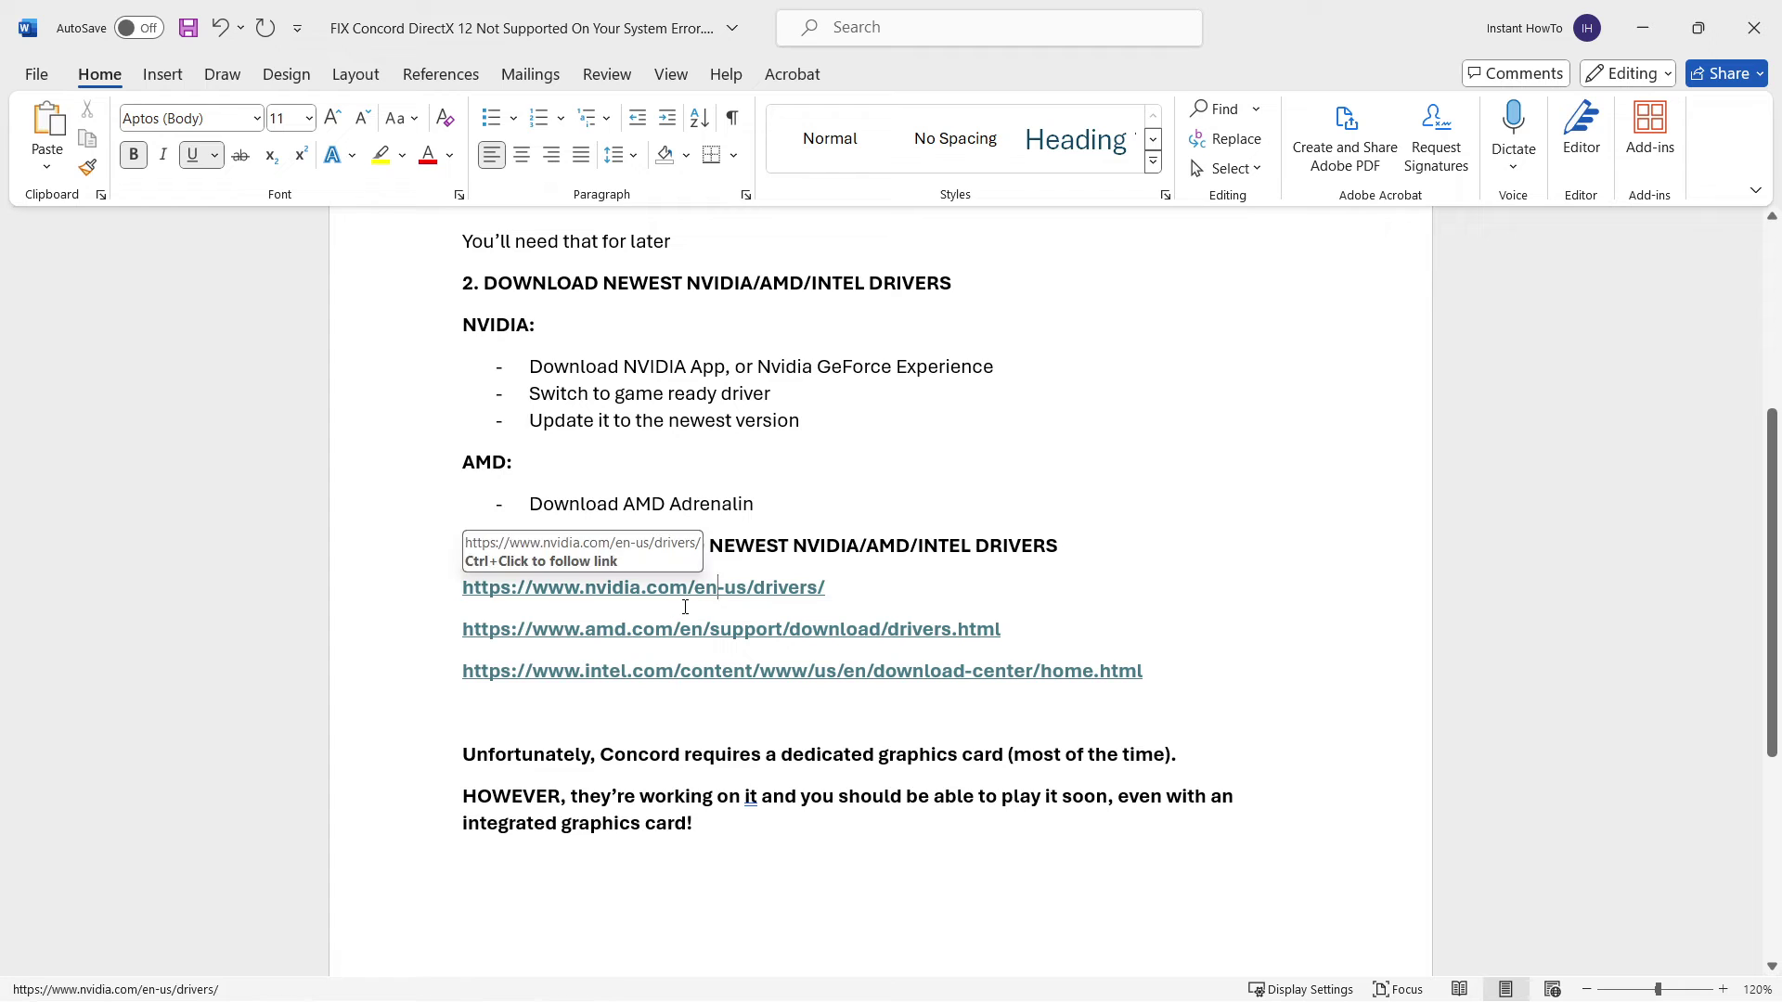
Step: Open the NVIDIA drivers link in a maximized Chrome and choose GeForce as the product category
left_click(748, 589, "ctrl")
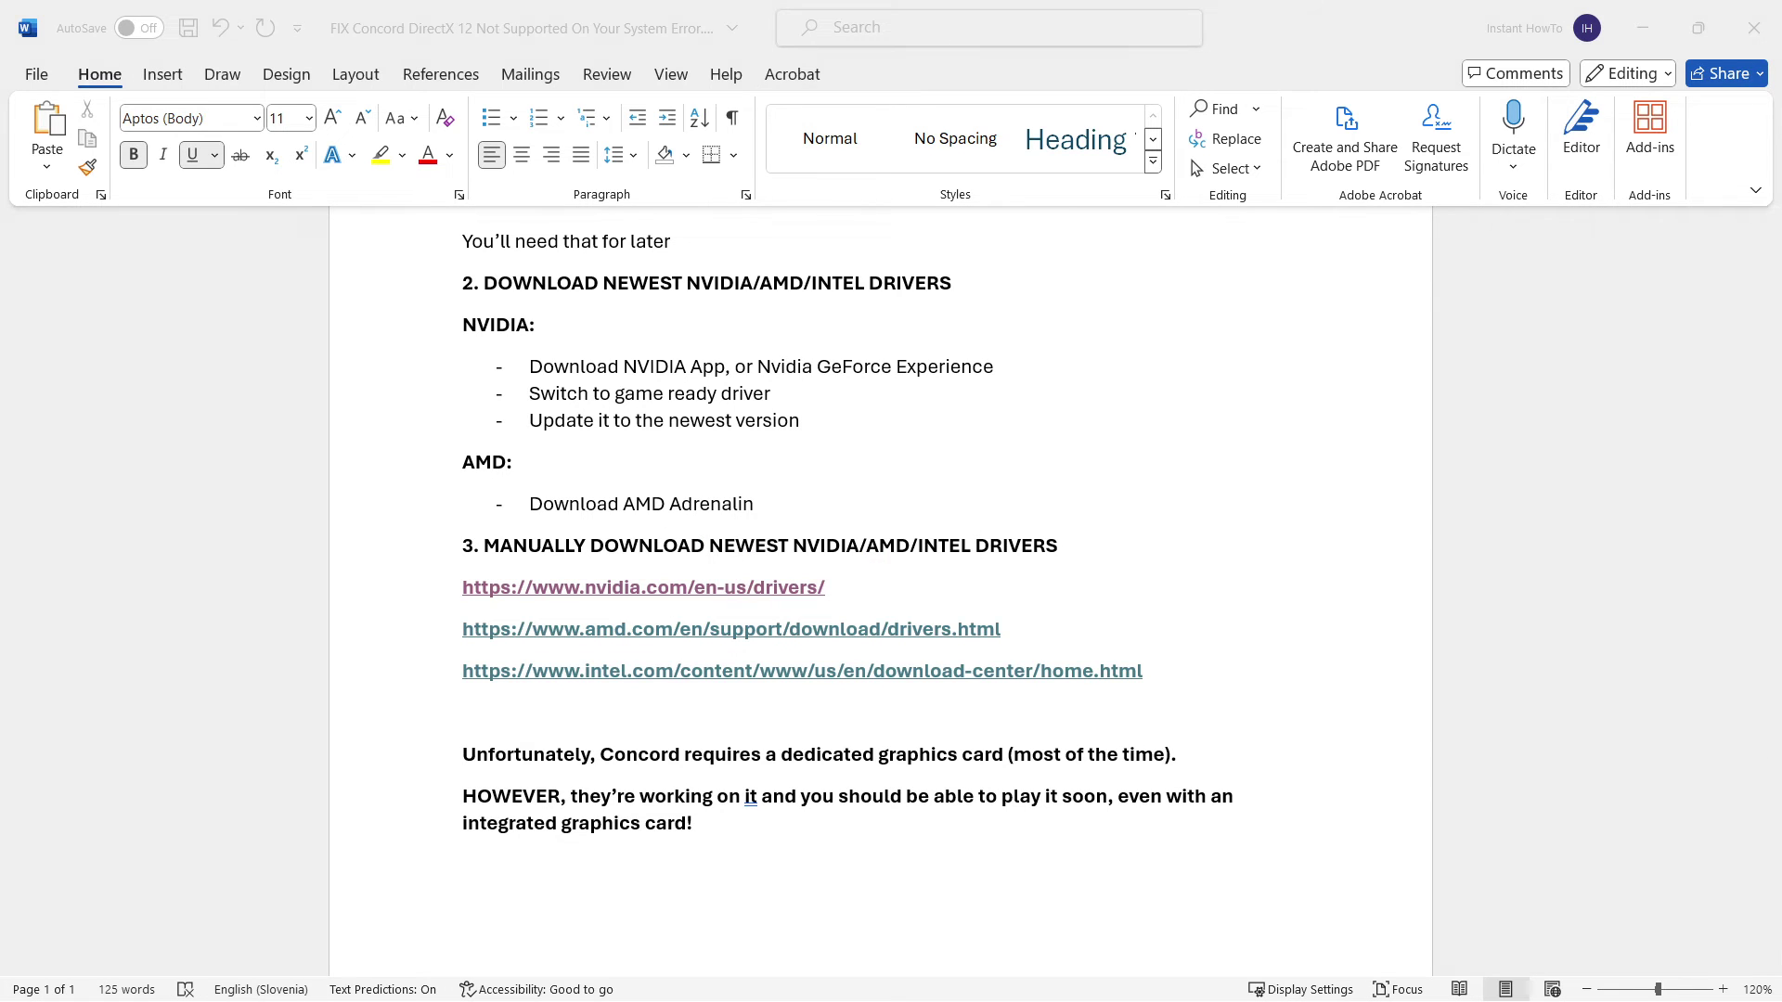
left_click_drag(1194, 298, 1044, 3)
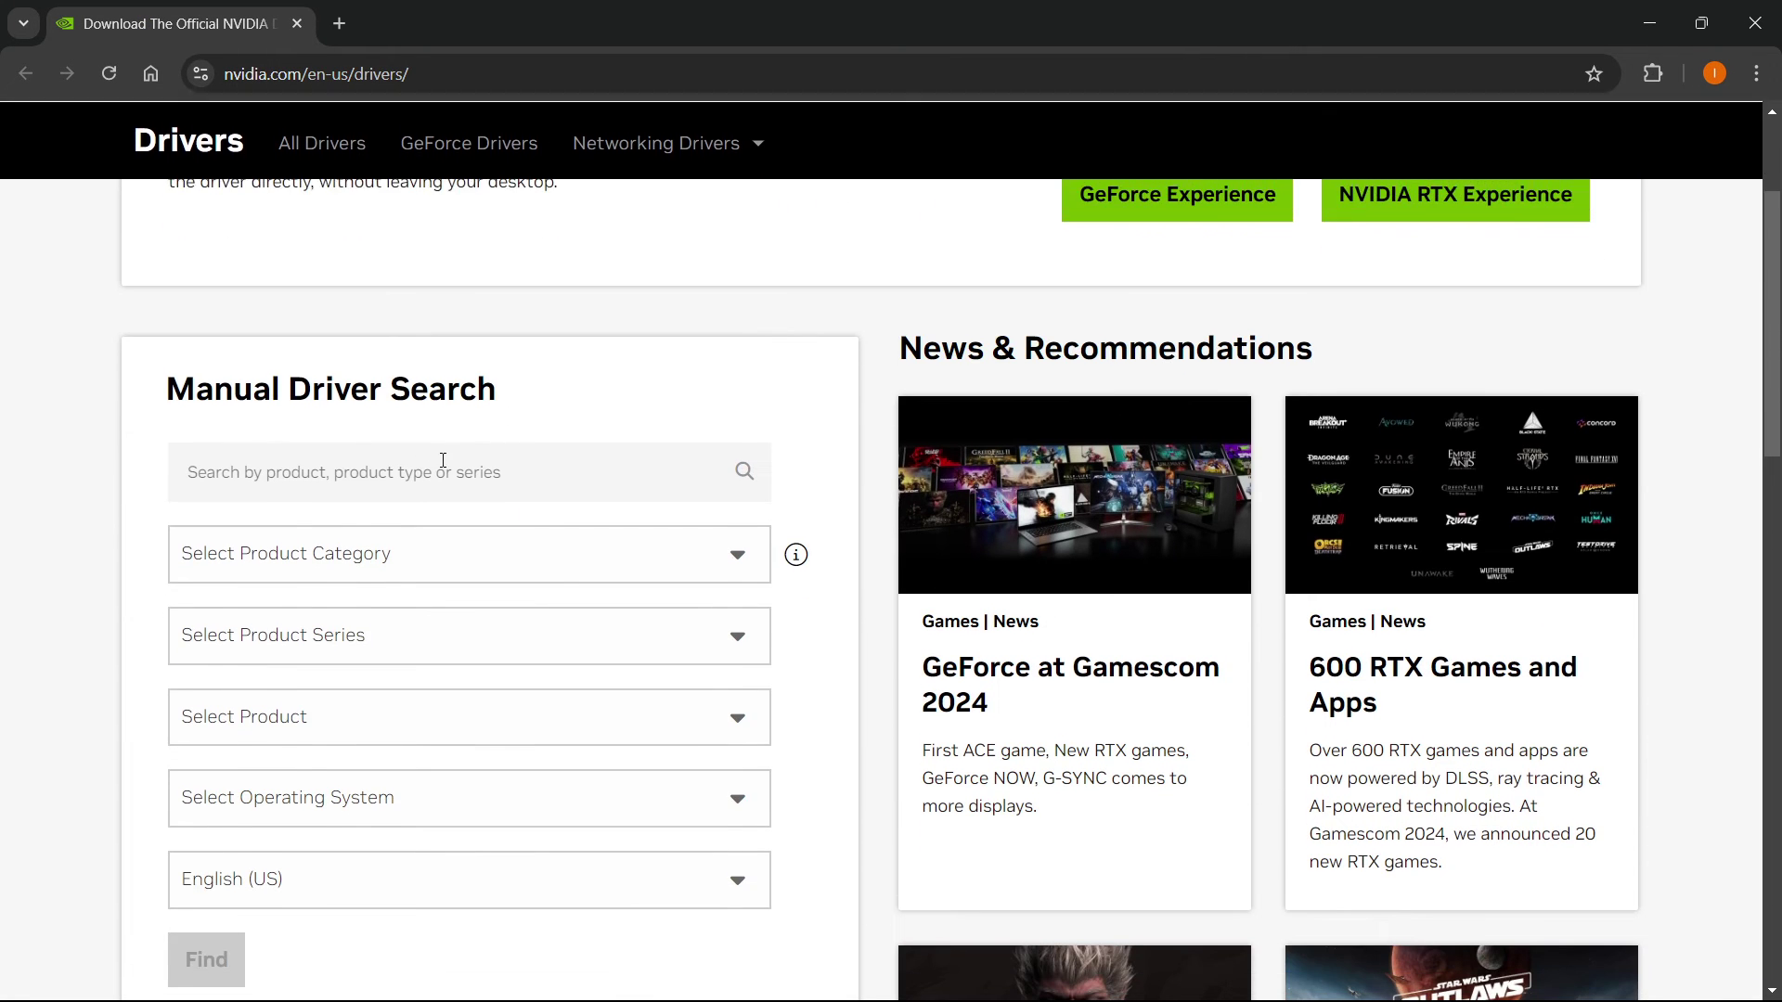
scroll(440, 458, "down", 1)
left_click(330, 455)
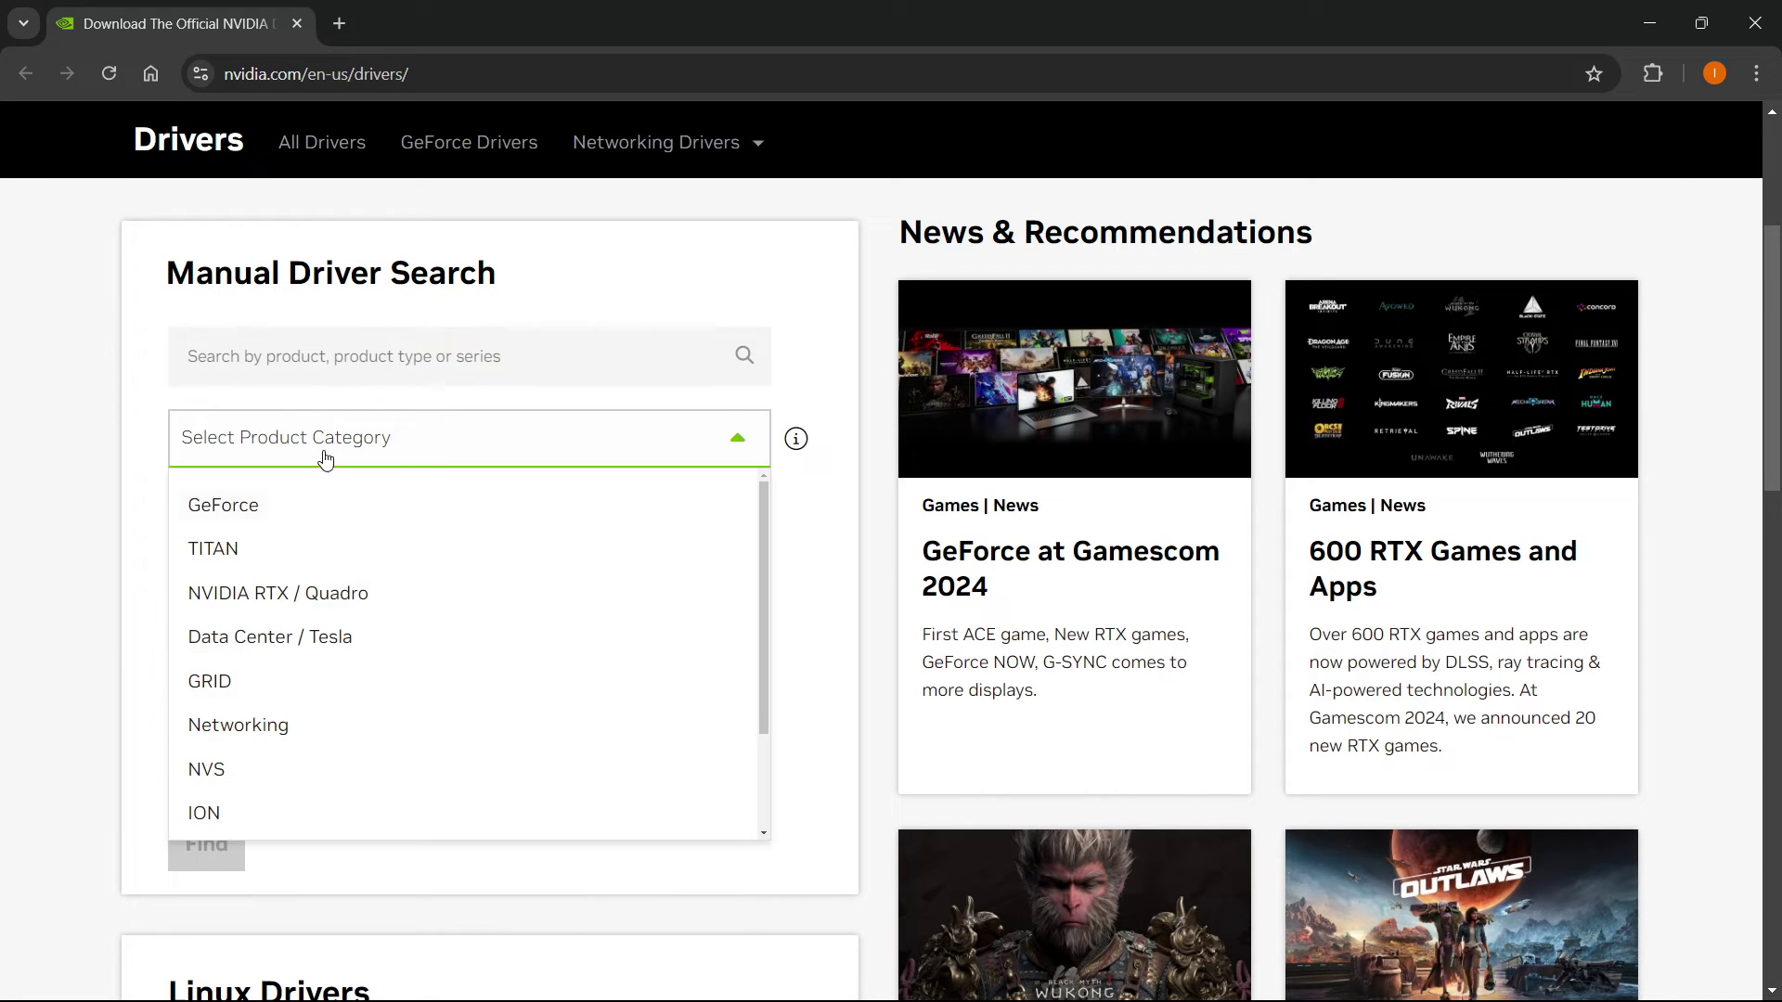
left_click(286, 516)
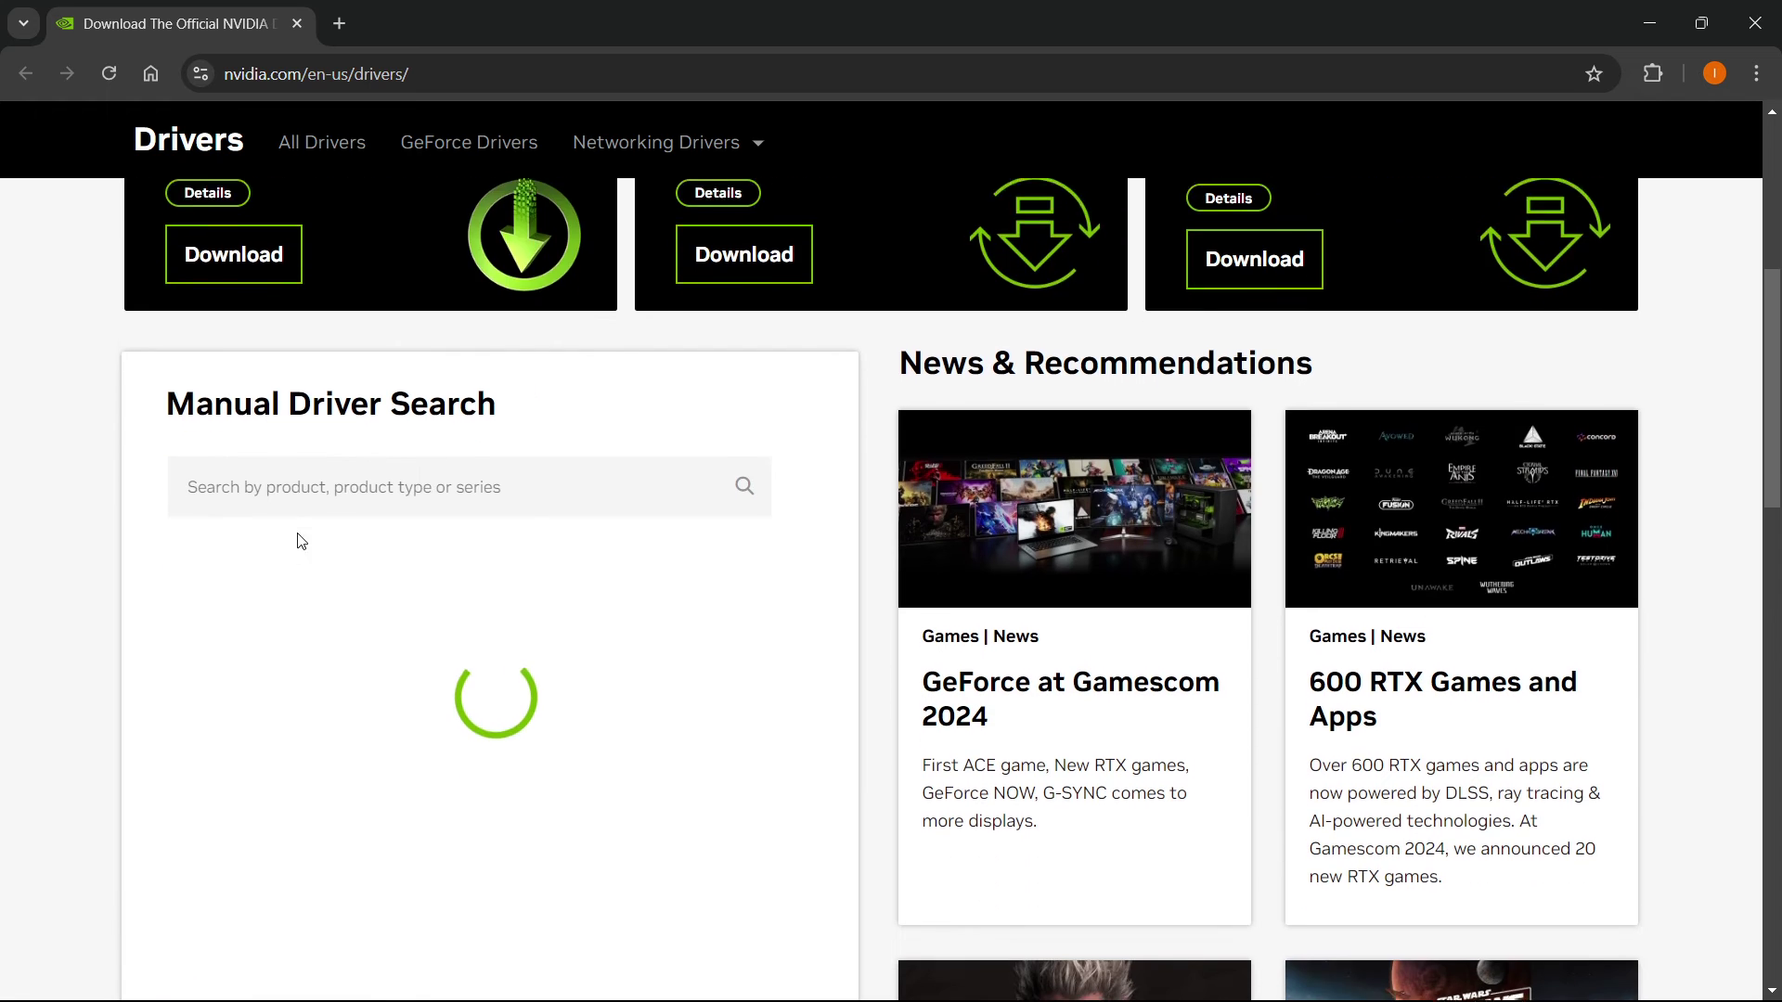
Step: Look over the NVIDIA drivers page, then close Chrome to return to Word
scroll(425, 576, "down", 1)
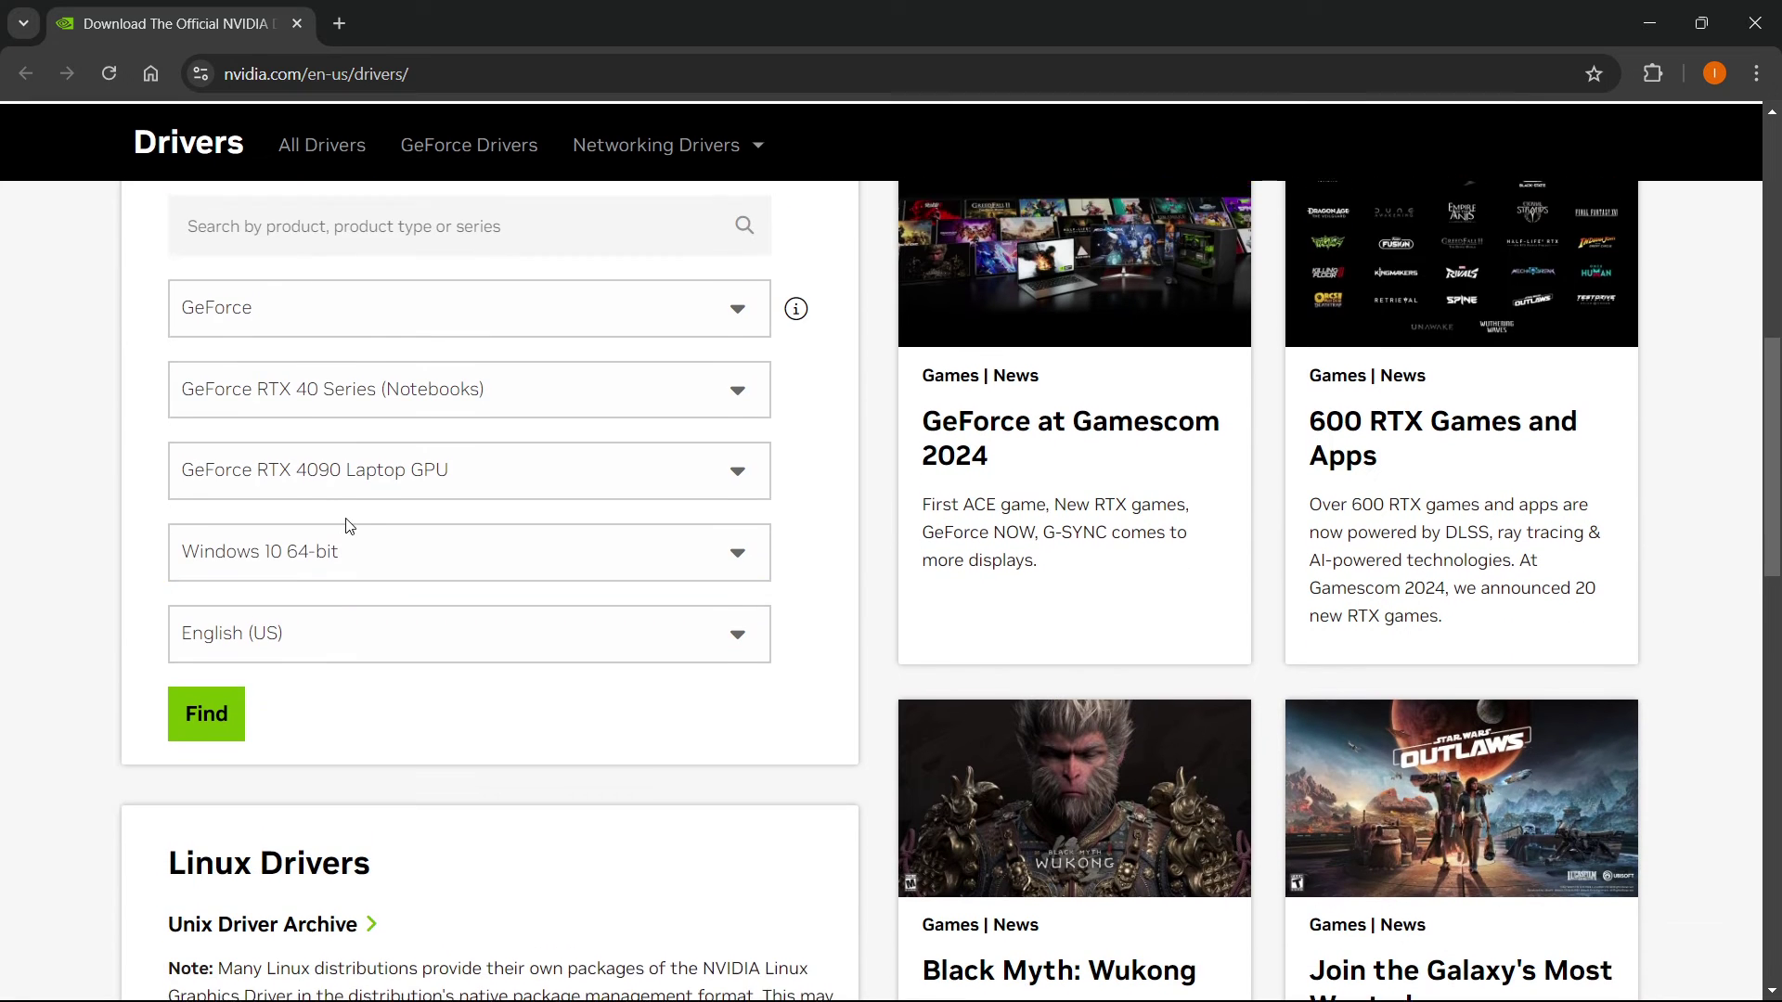
scroll(612, 580, "up", 1)
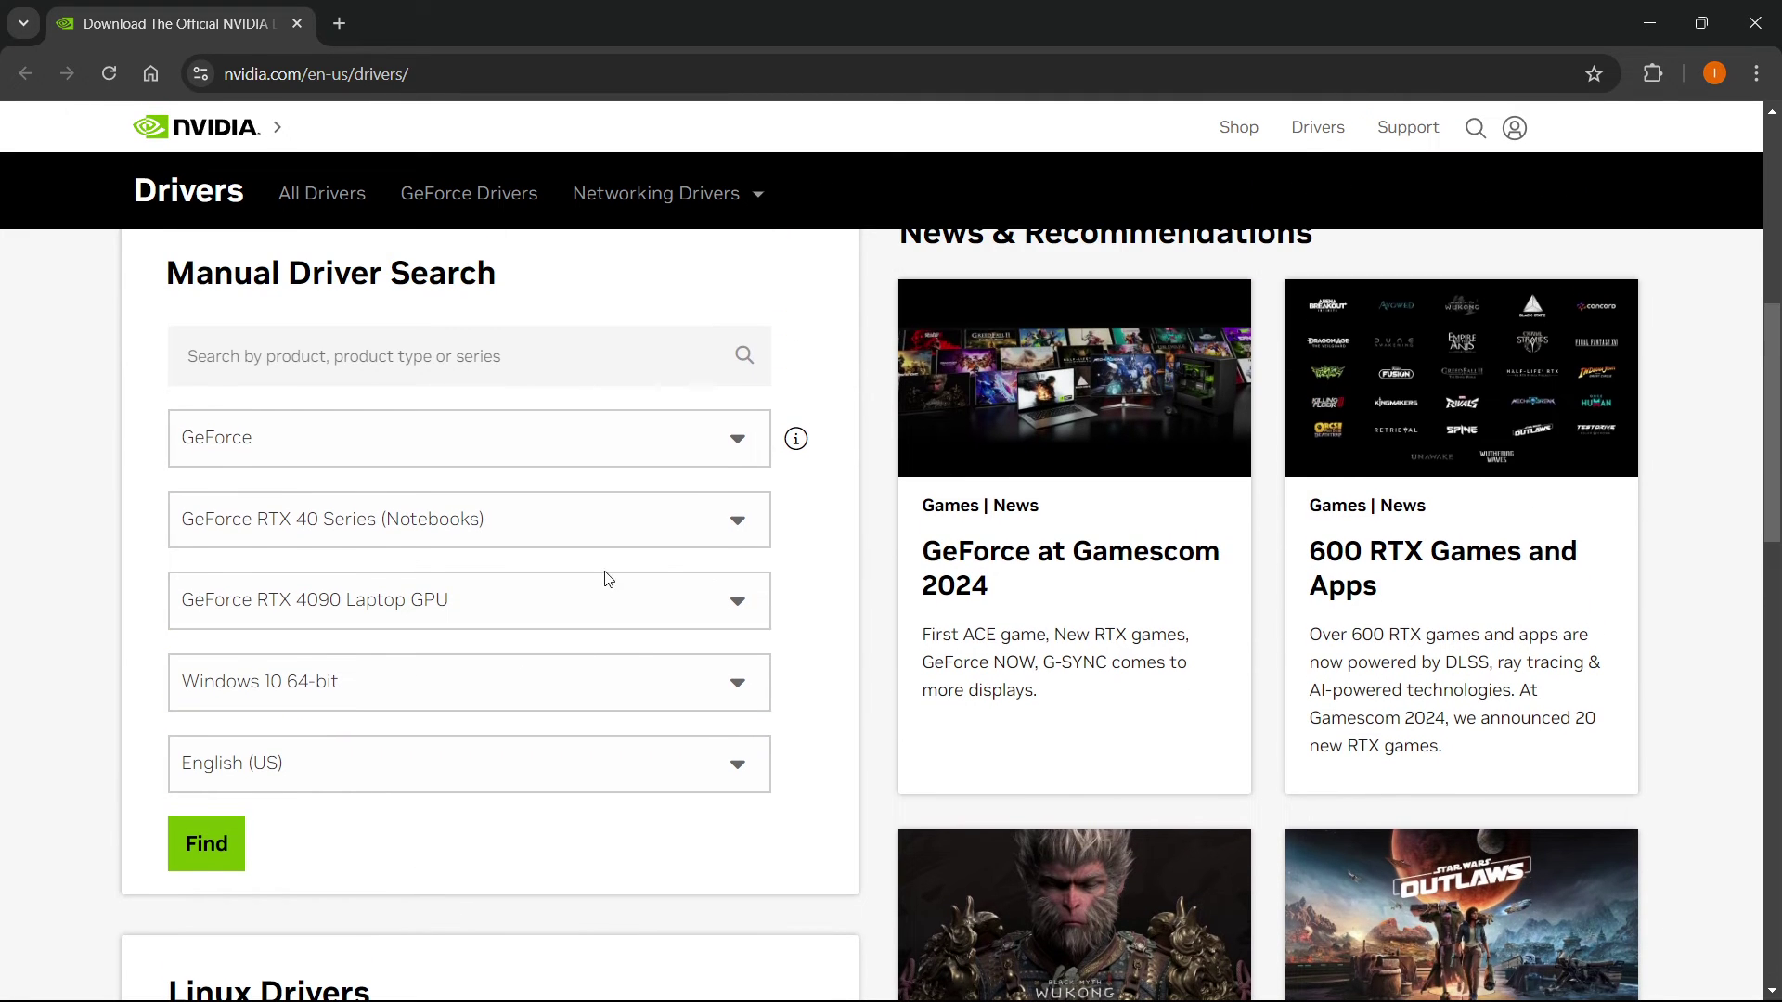
scroll(270, 748, "down", 1)
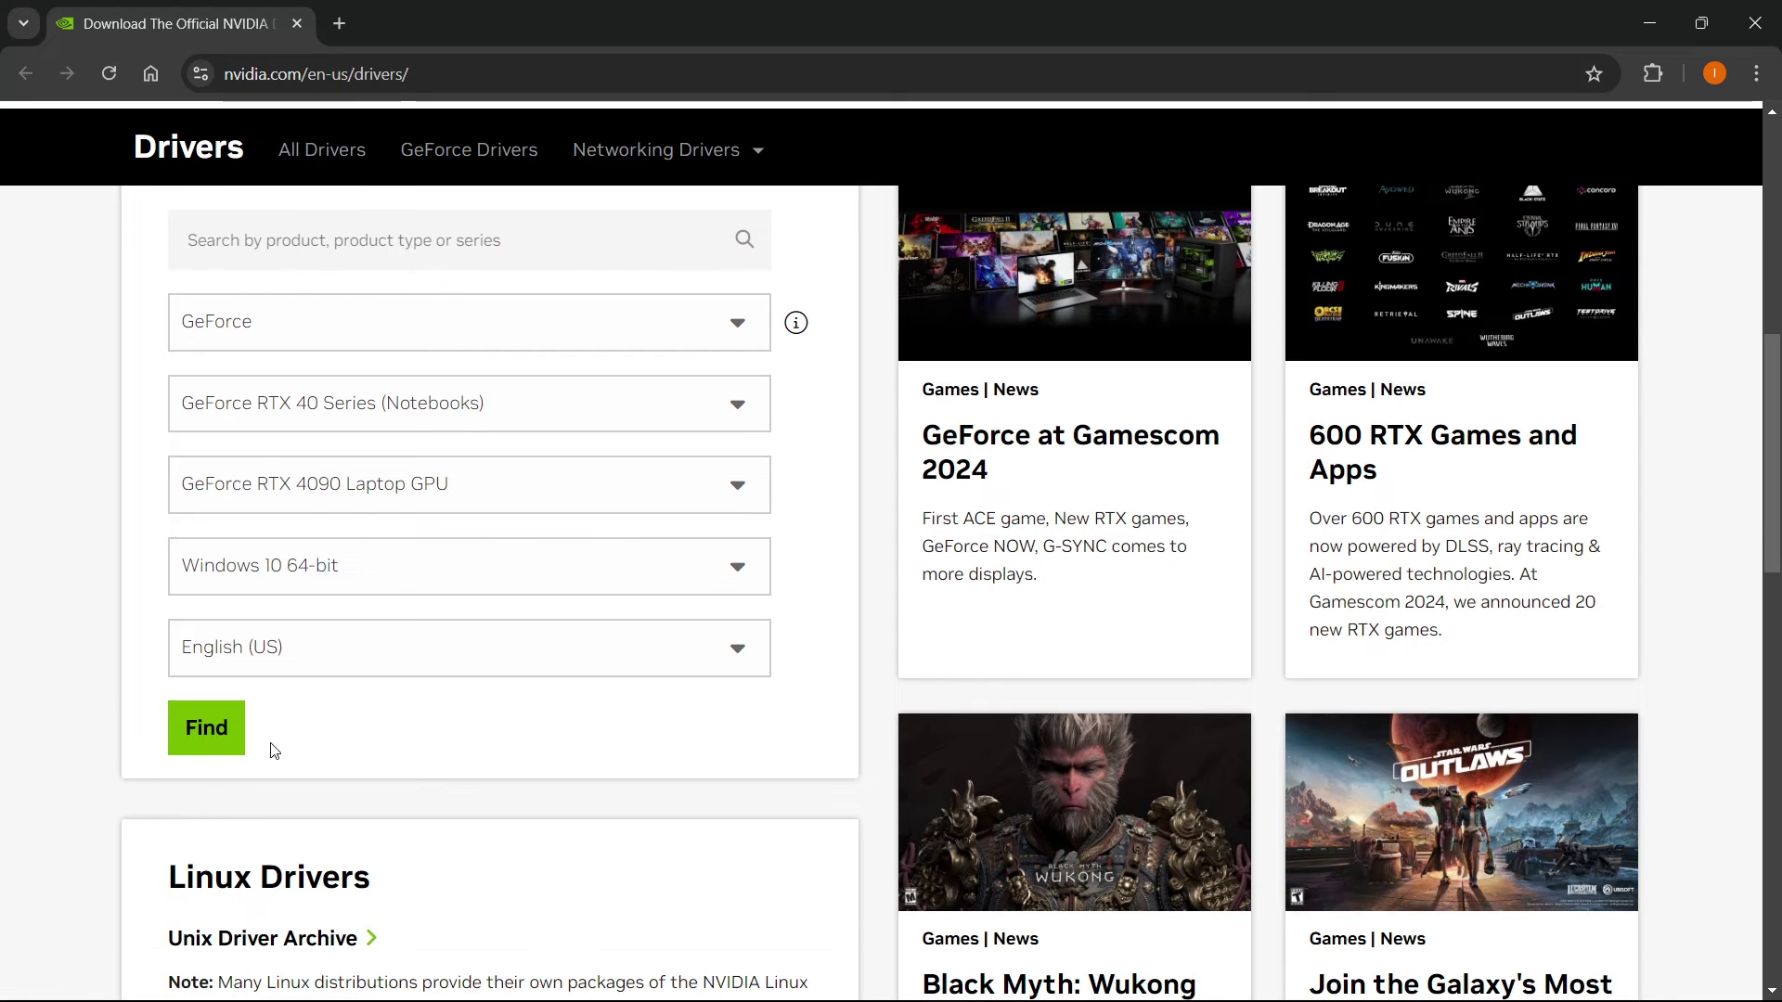
scroll(498, 702, "up", 1)
scroll(680, 520, "up", 6)
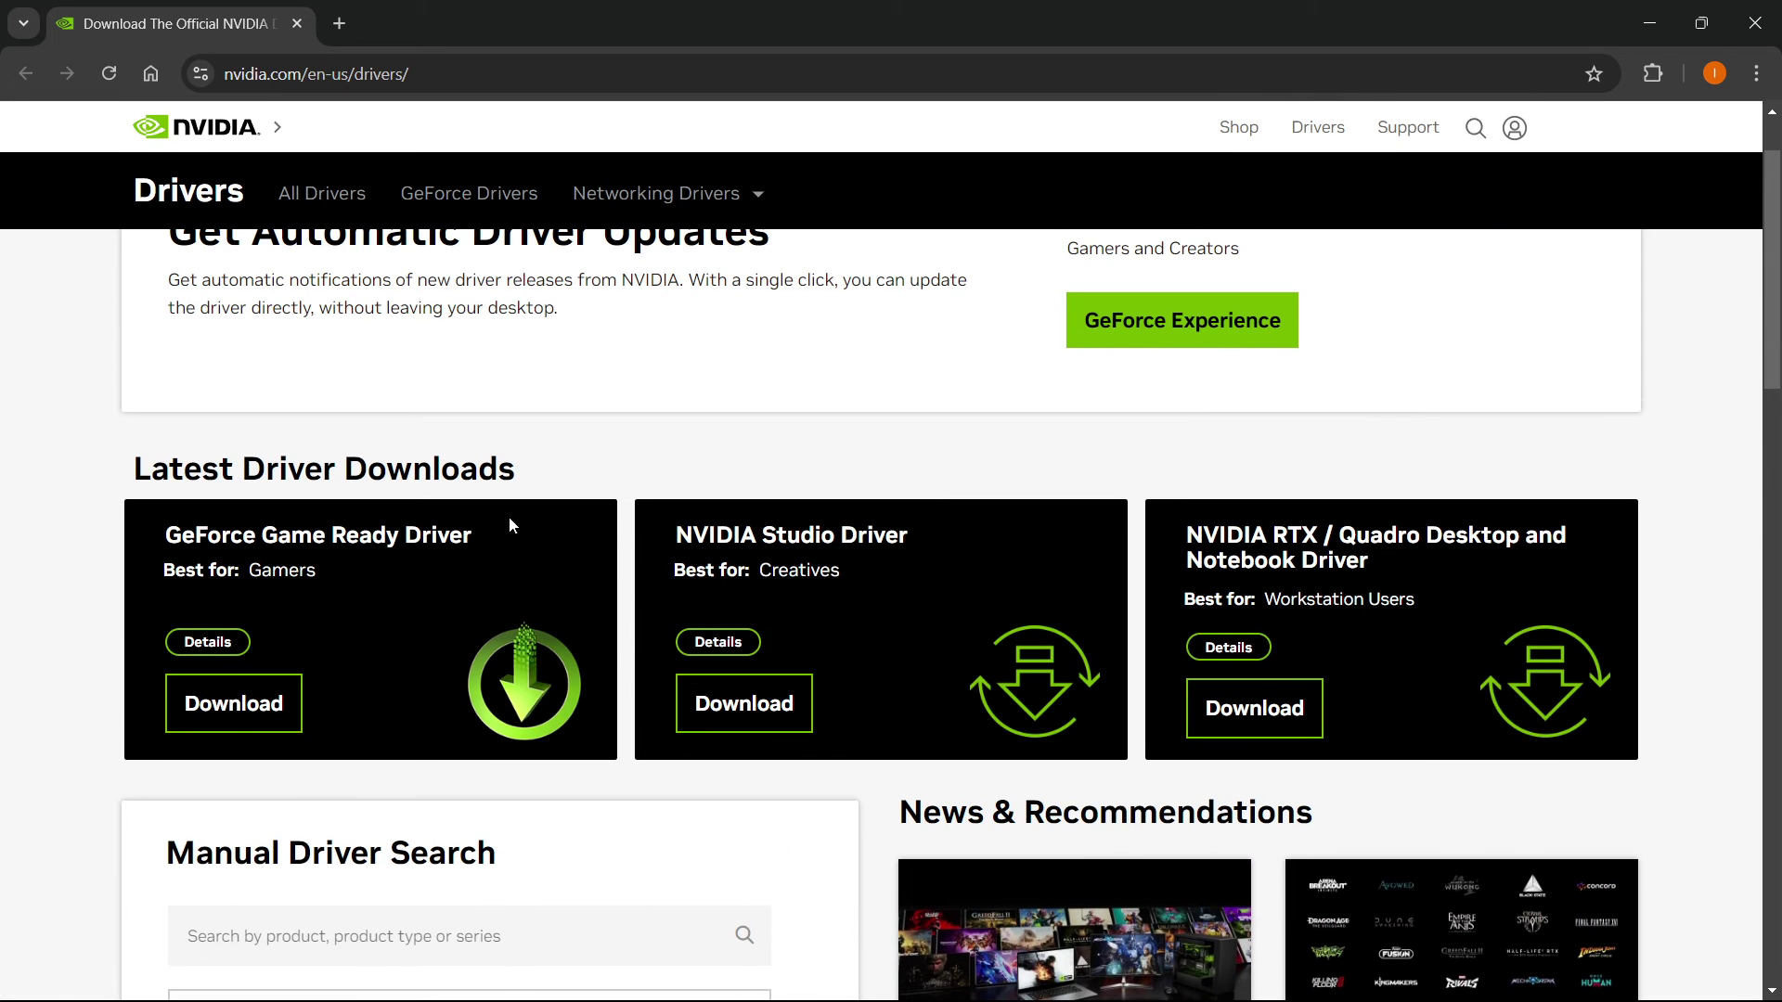
scroll(697, 513, "down", 3)
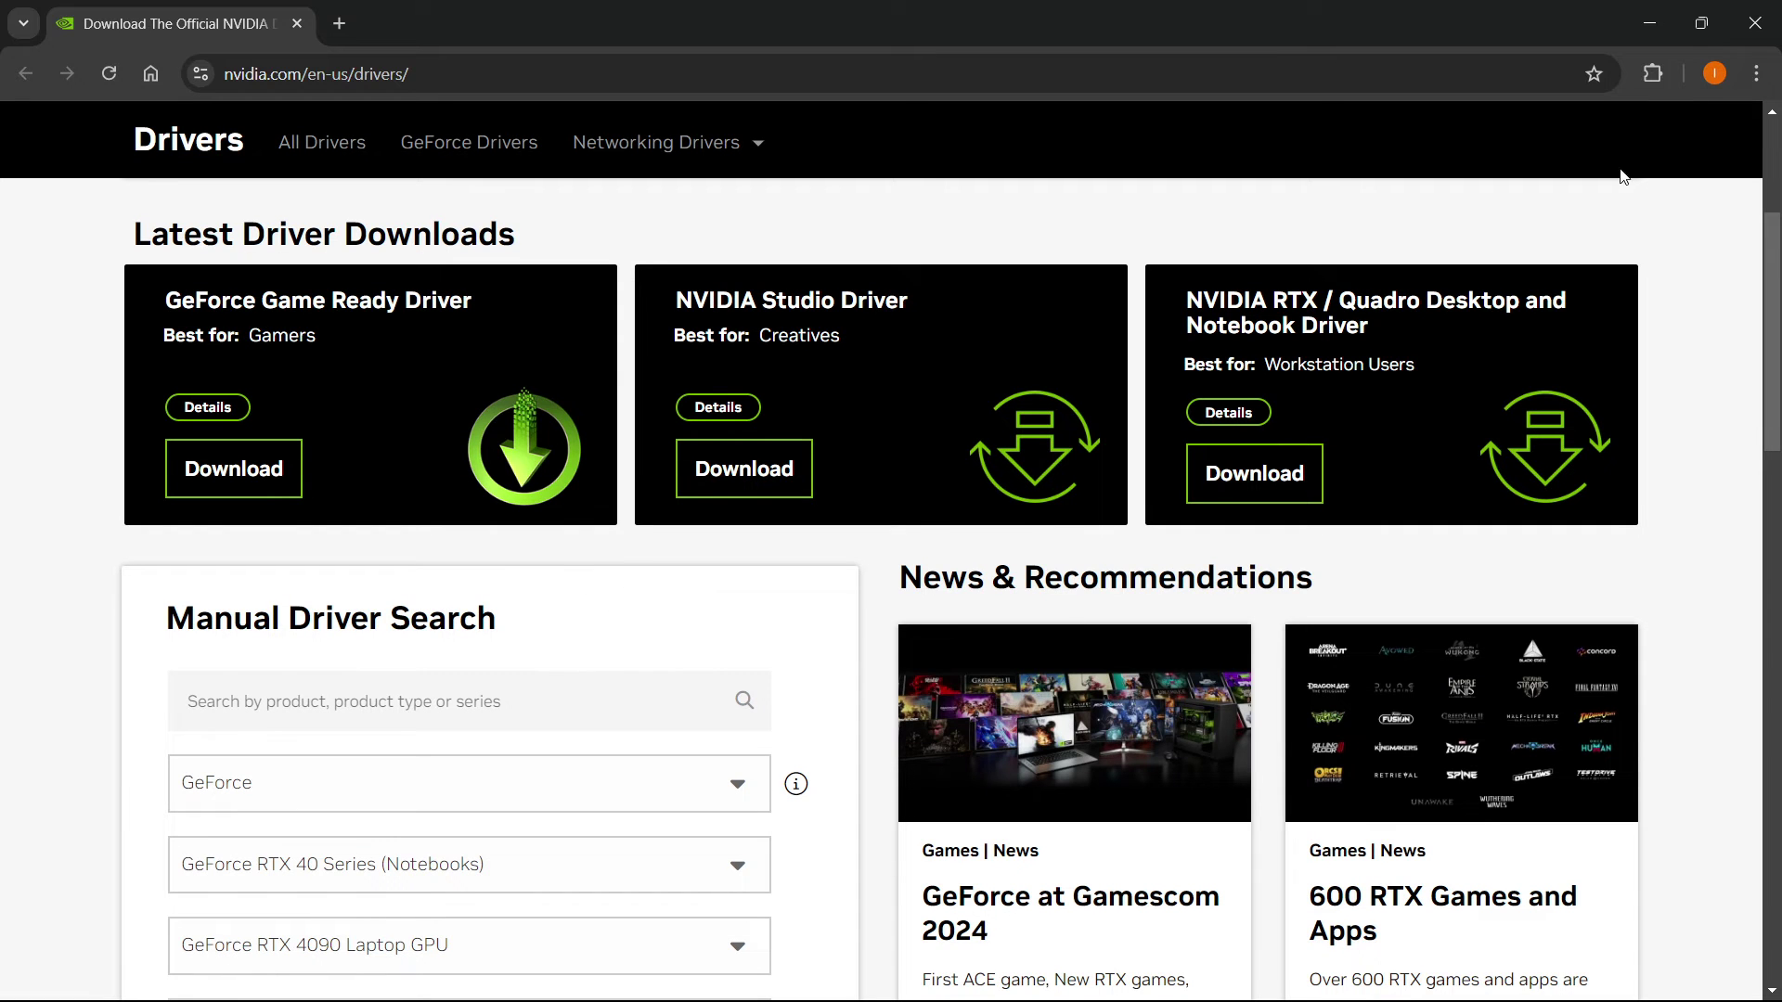
left_click(1754, 22)
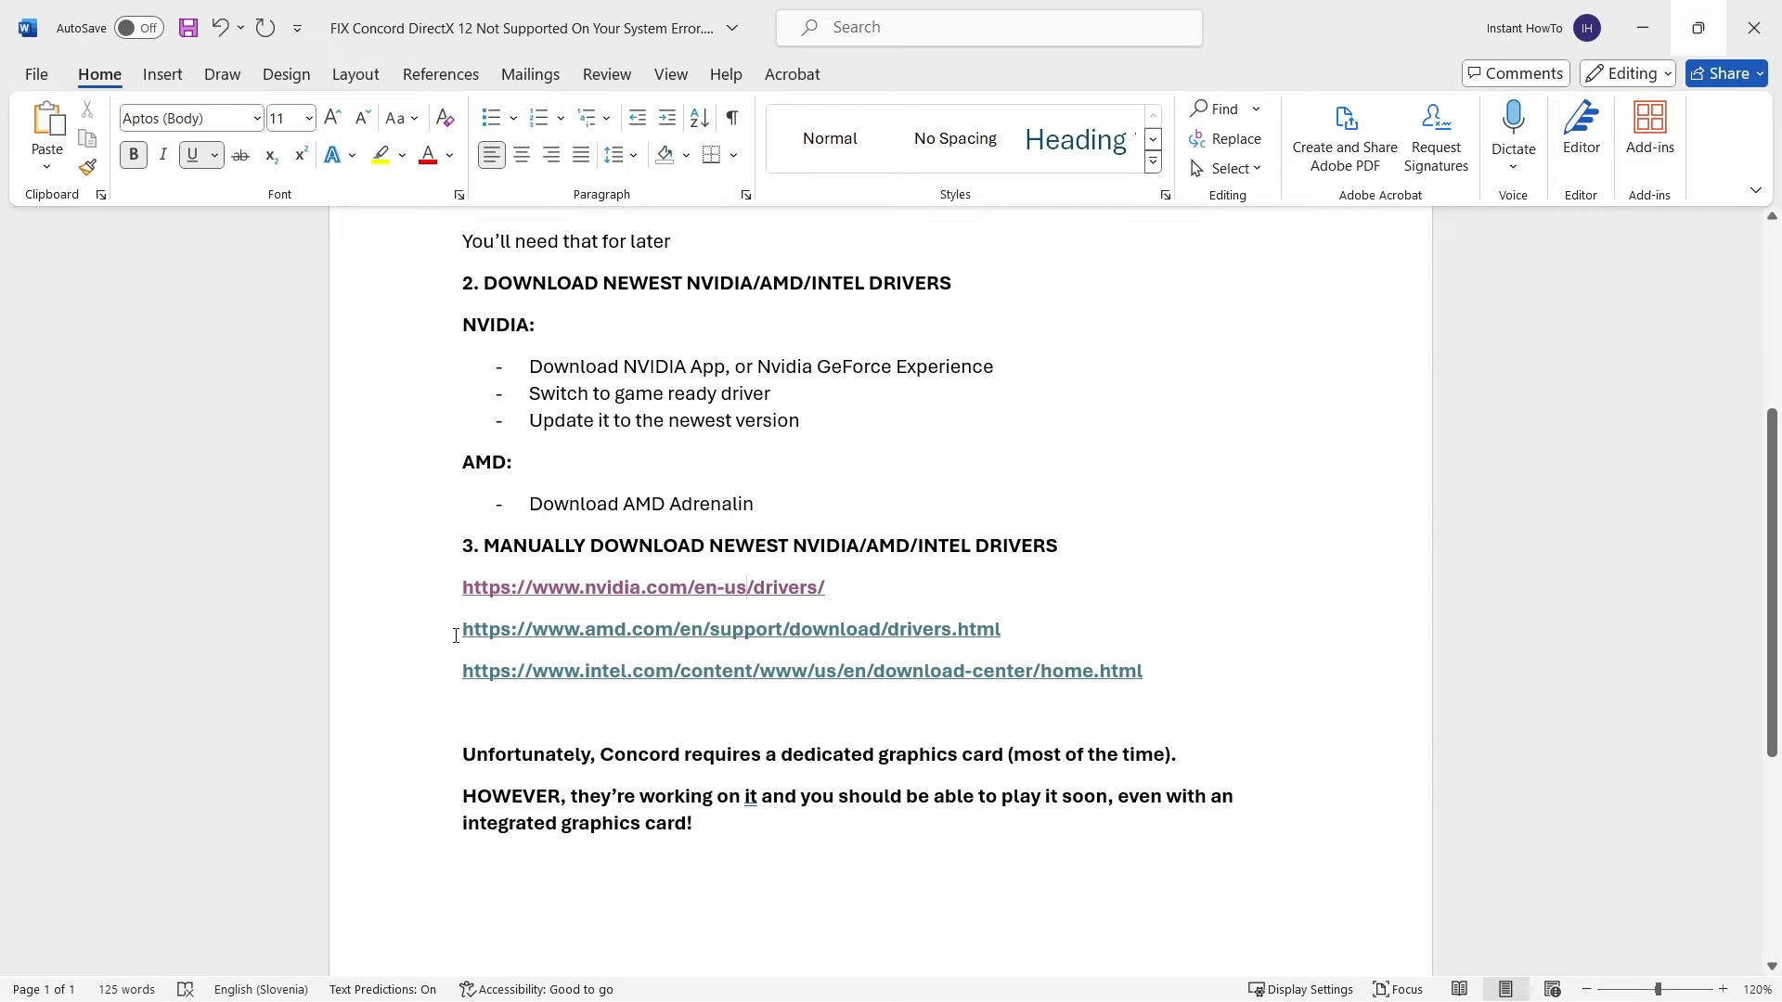
Step: Browse the AMD Drivers and Support page from the checklist link, then close Chrome
left_click(931, 632, "ctrl")
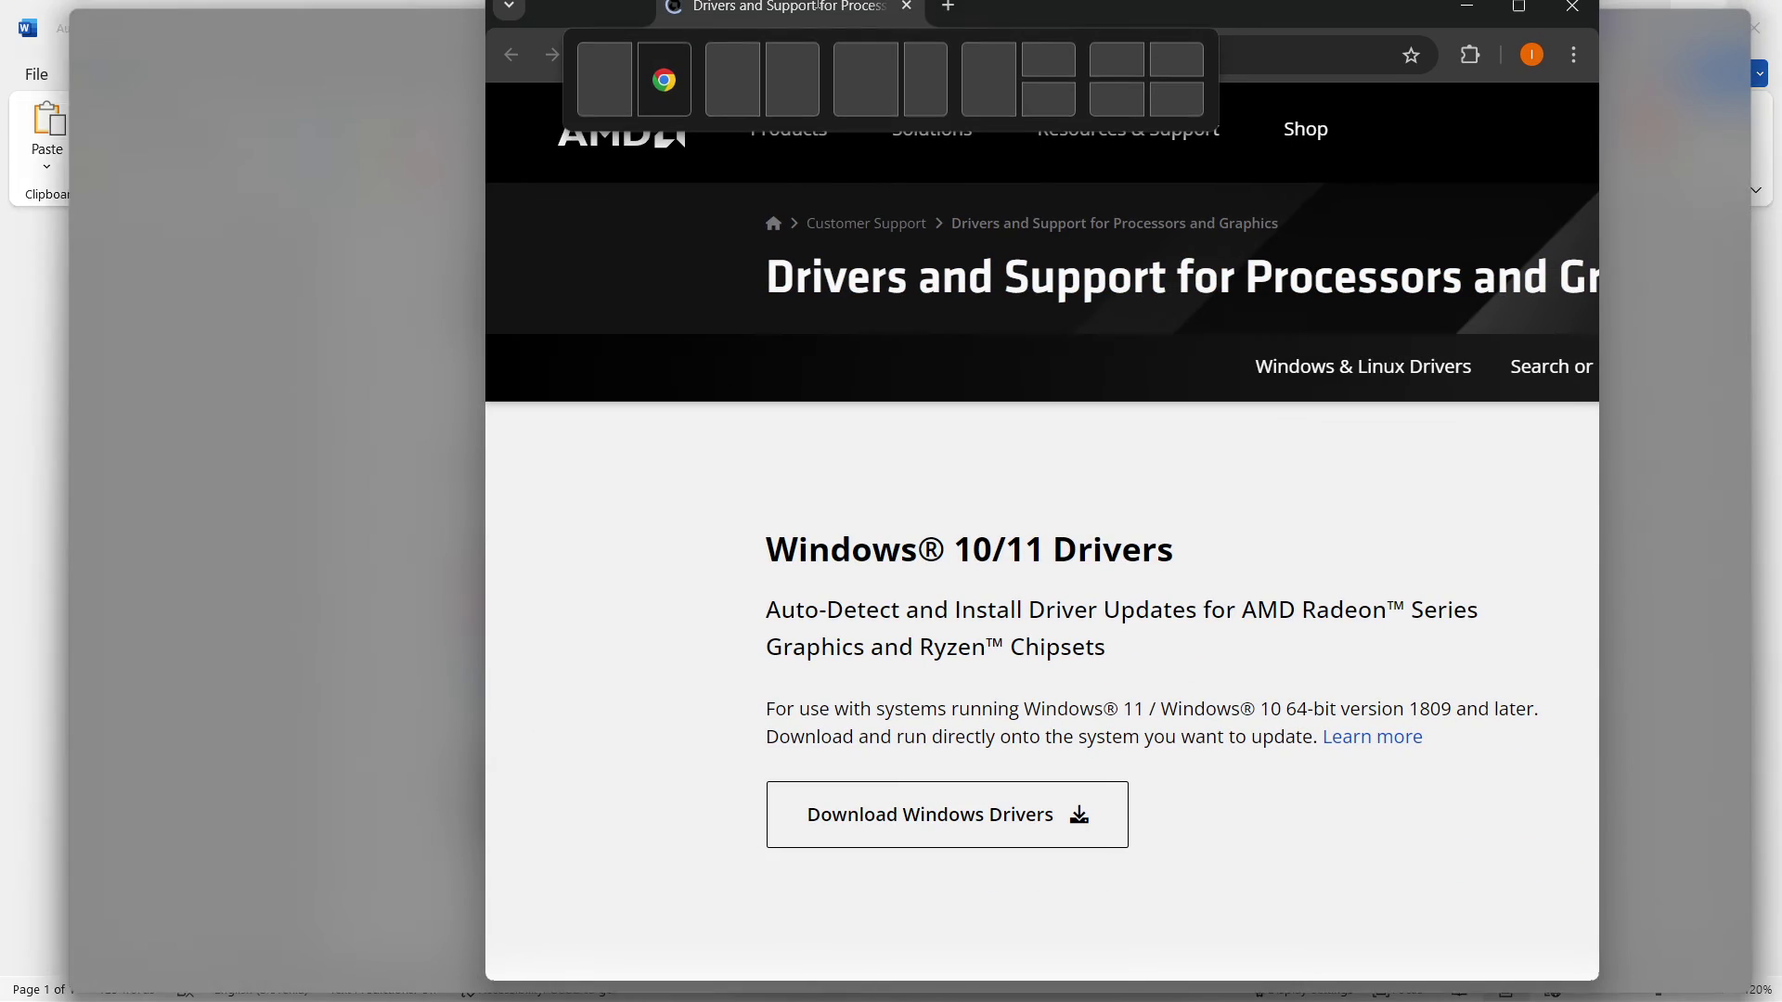
scroll(489, 609, "down", 5)
scroll(493, 608, "down", 1)
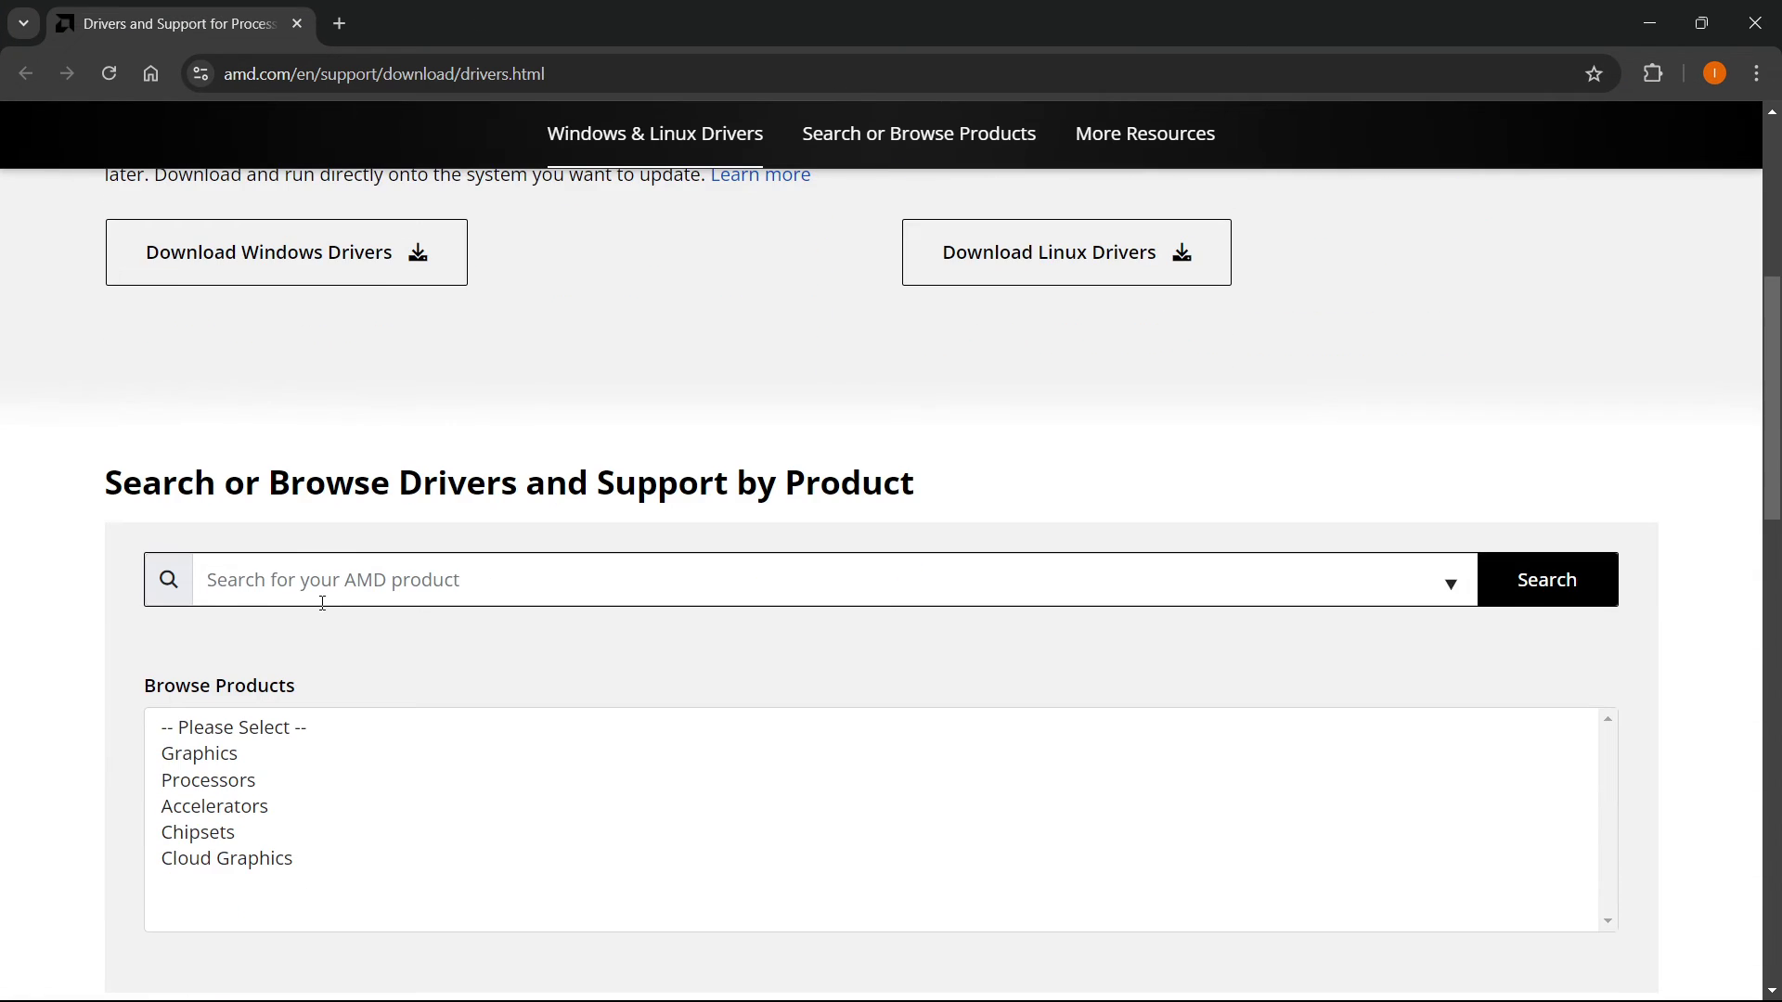
scroll(696, 659, "up", 1)
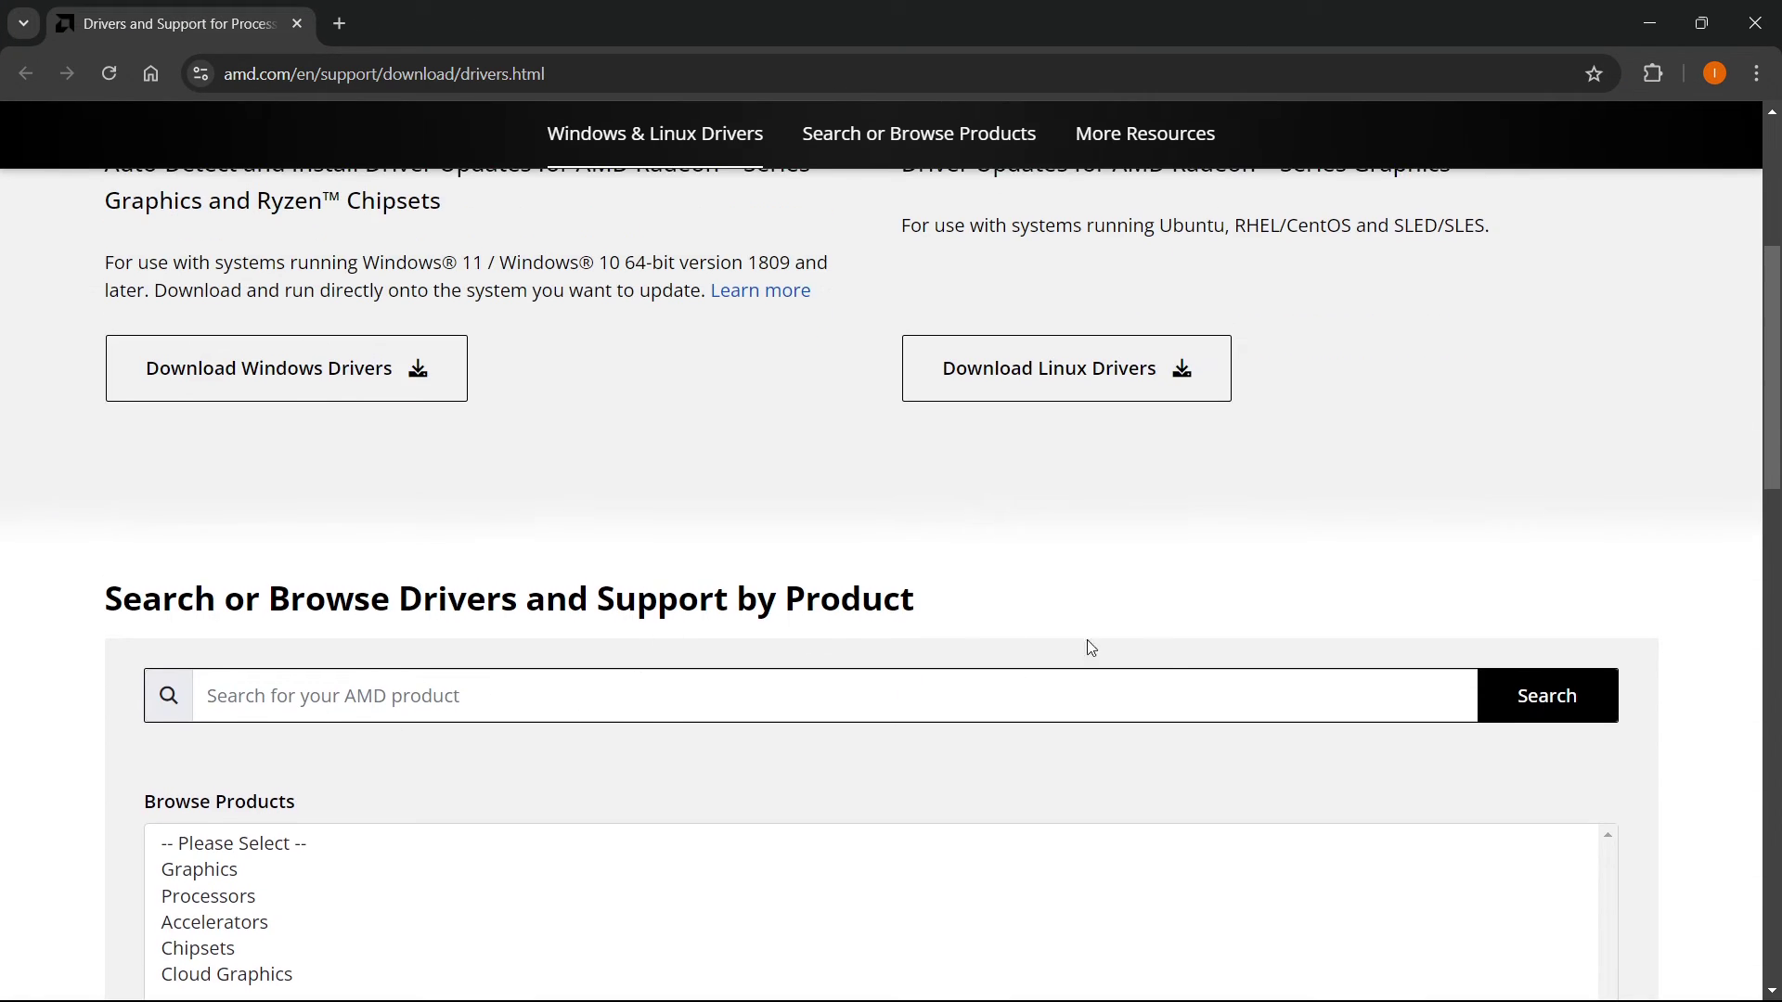
scroll(756, 699, "up", 1)
scroll(867, 687, "up", 1)
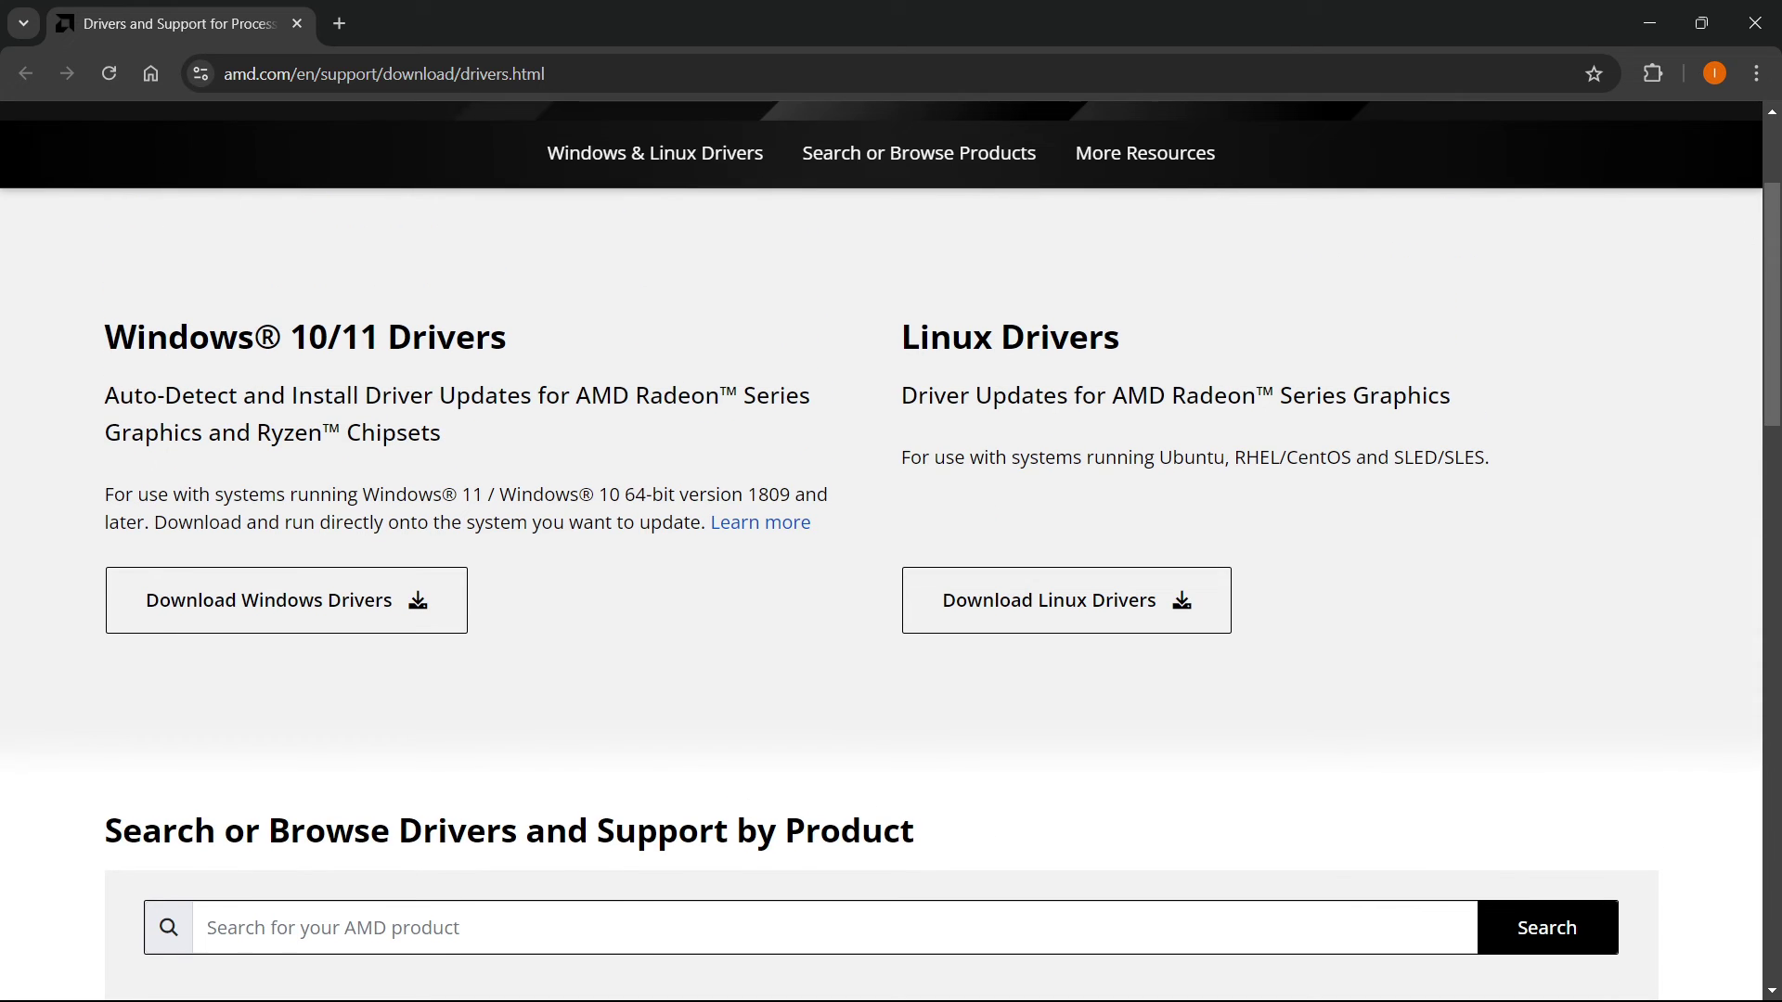
left_click(1755, 23)
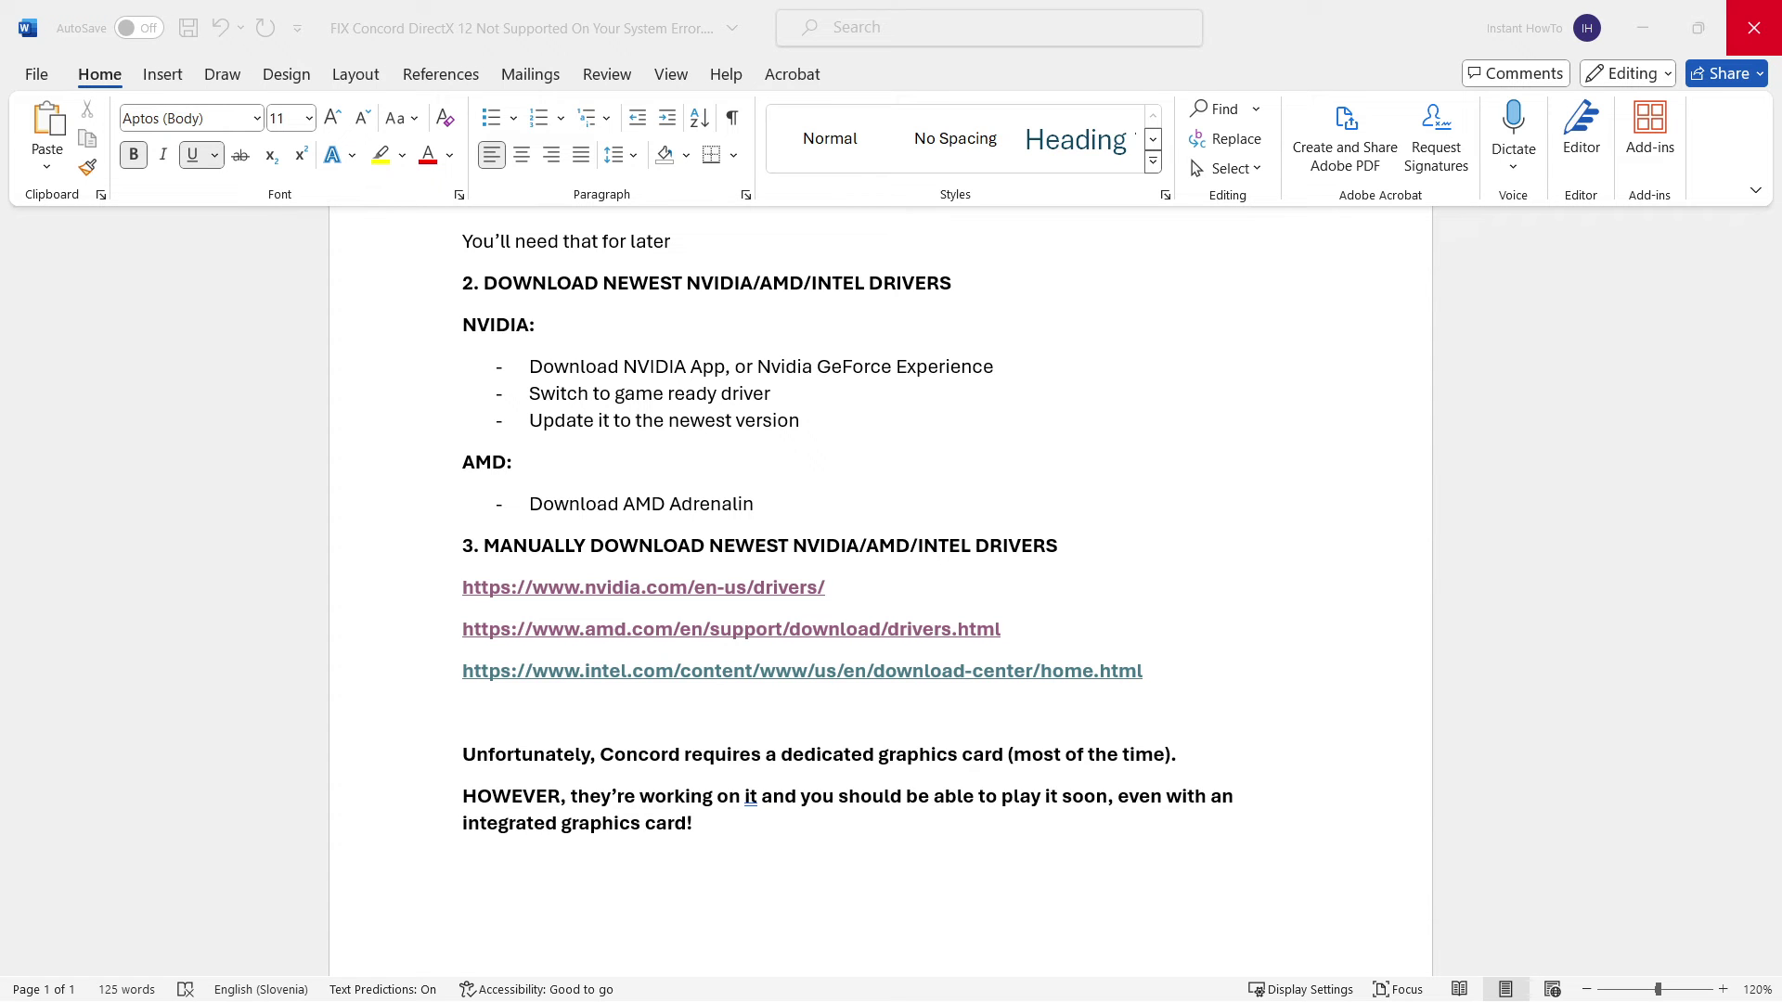
Step: From the Google results for the Intel driver search, open Intel's Download Drivers & Software page
key("alt+Tab")
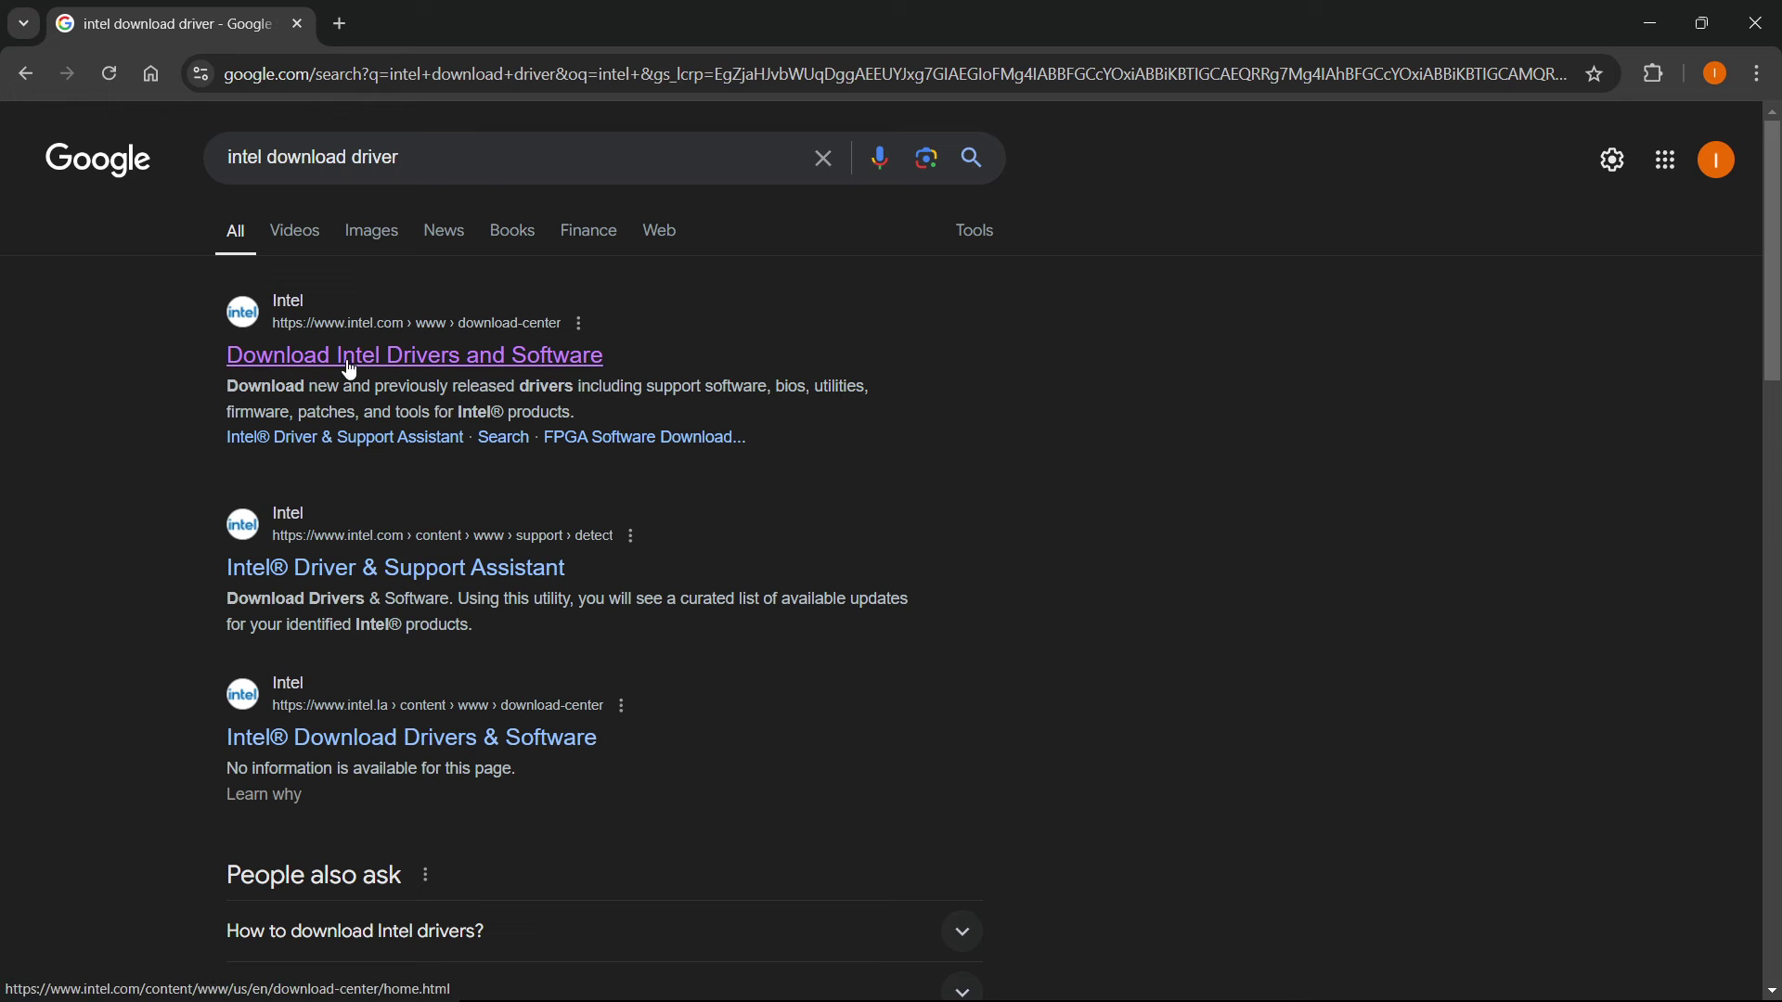
left_click(467, 369)
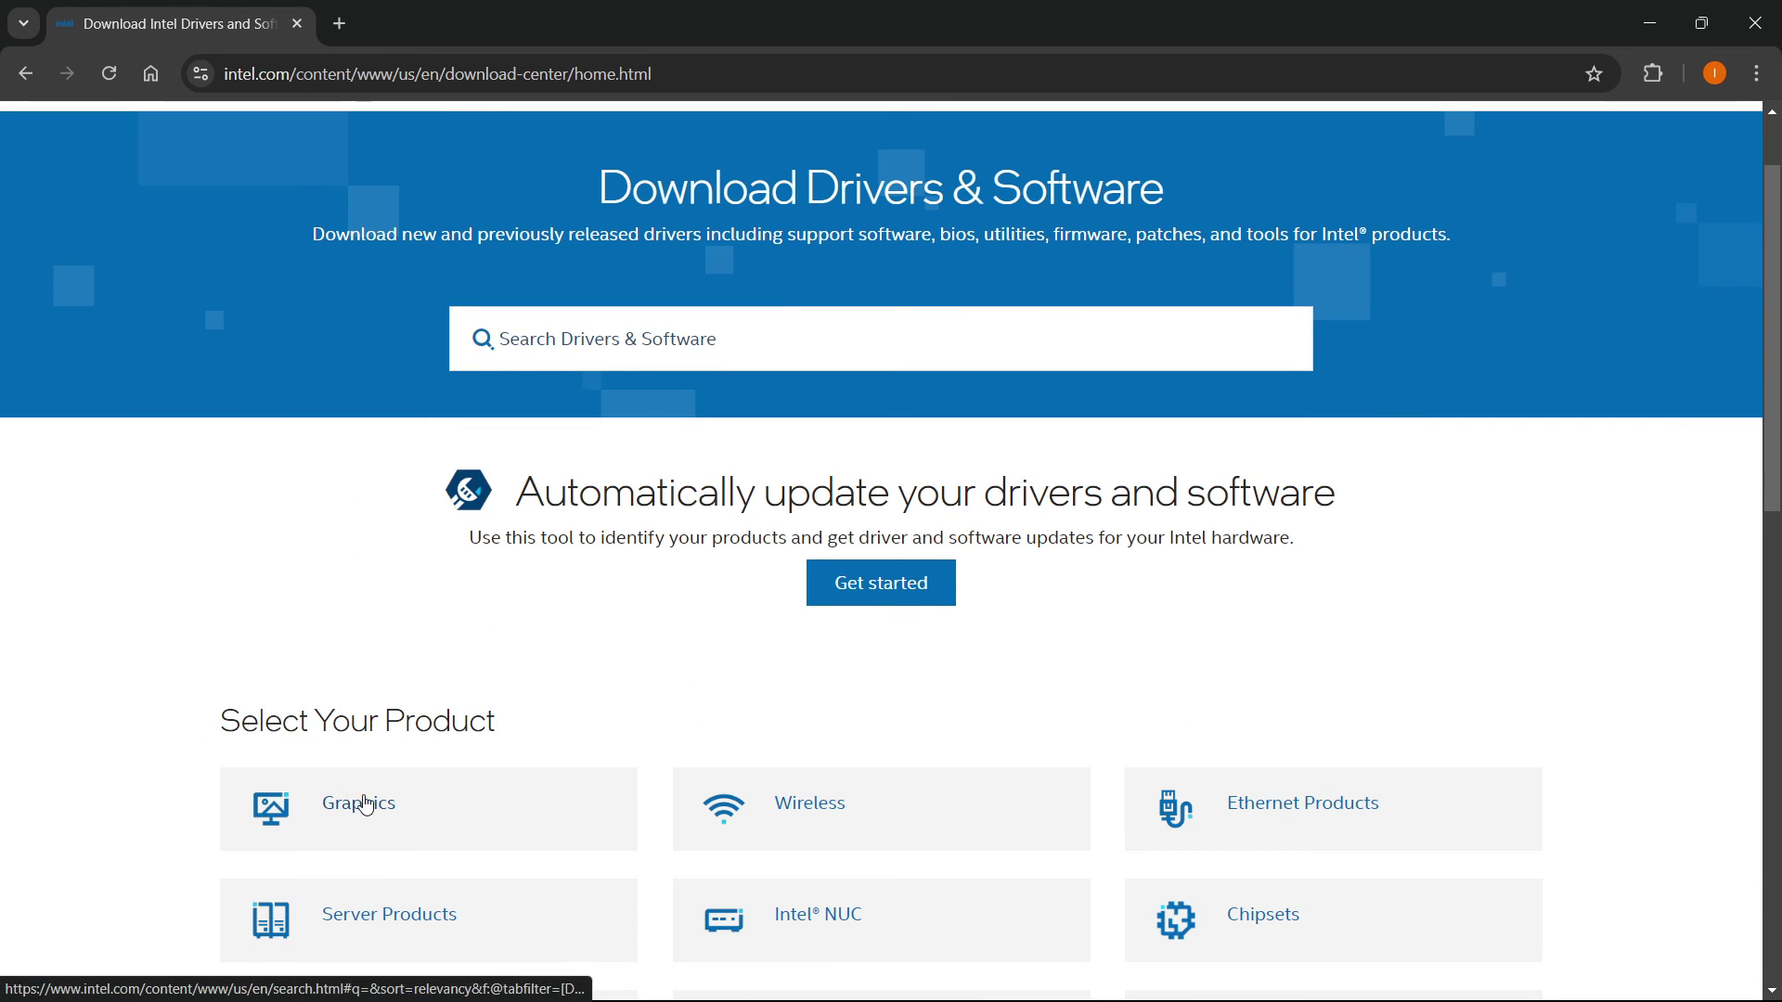
Step: Browse the 34 Intel Graphics driver results, then close Chrome to return to the checklist
scroll(388, 596, "down", 3)
left_click(388, 596)
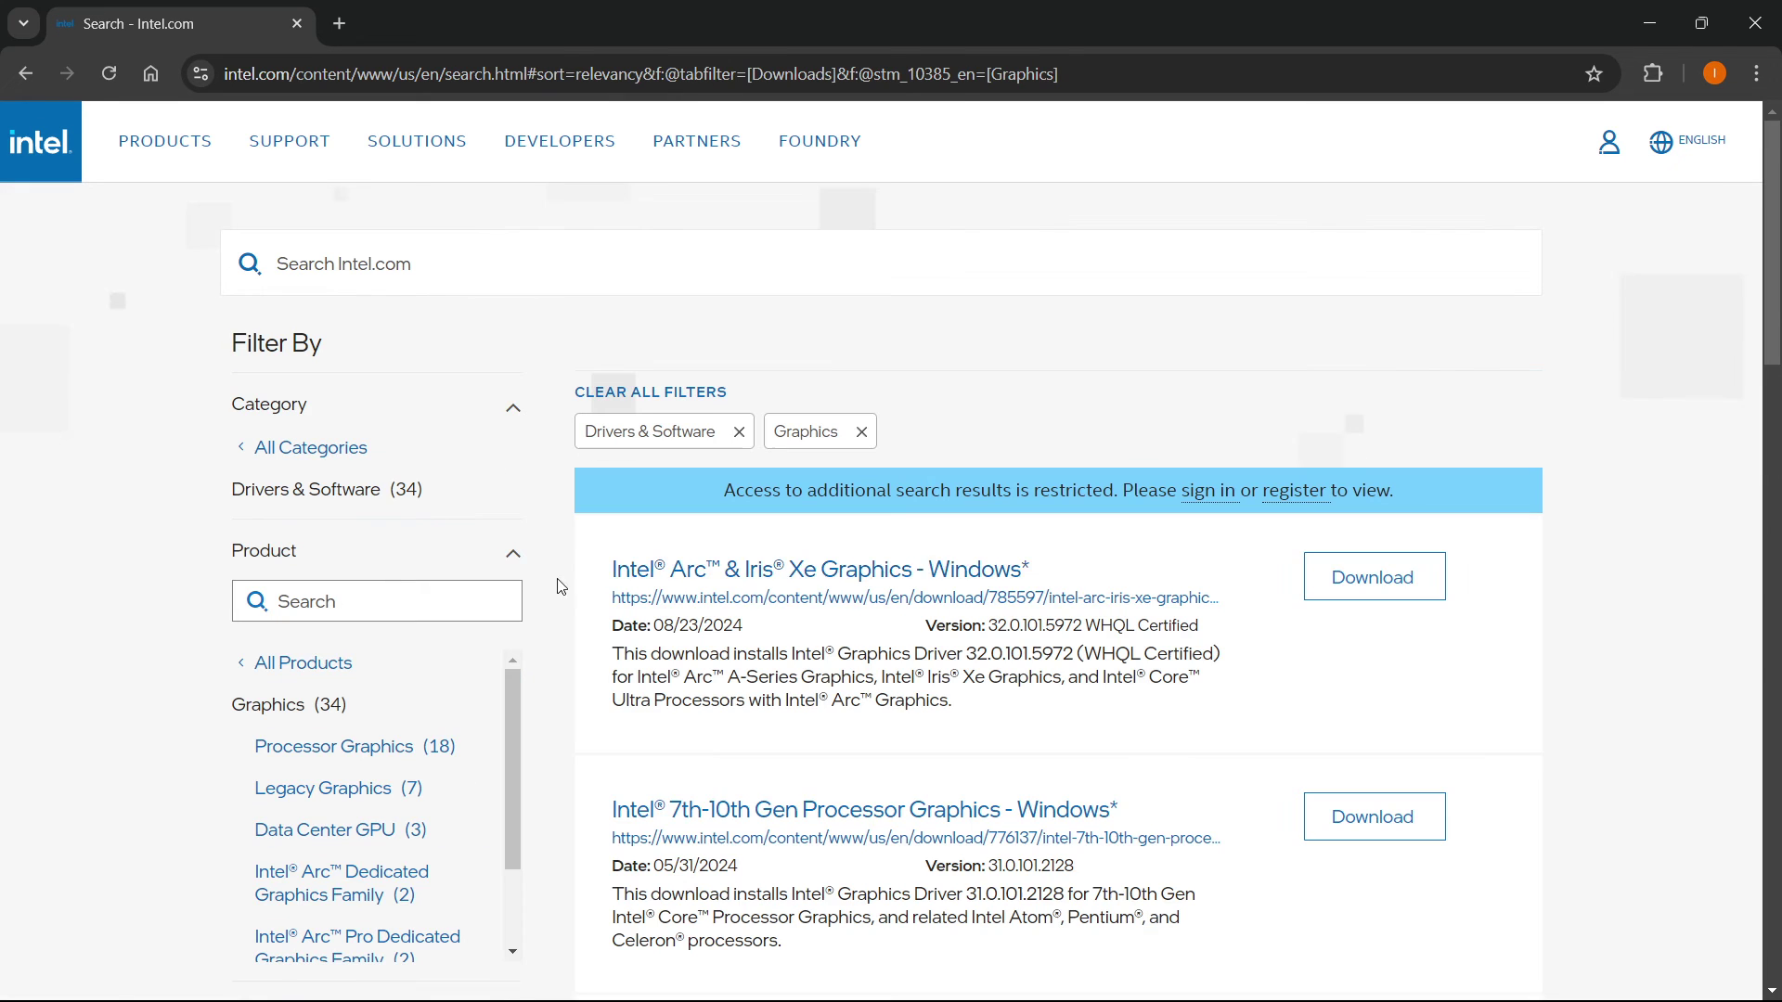
scroll(913, 622, "down", 1)
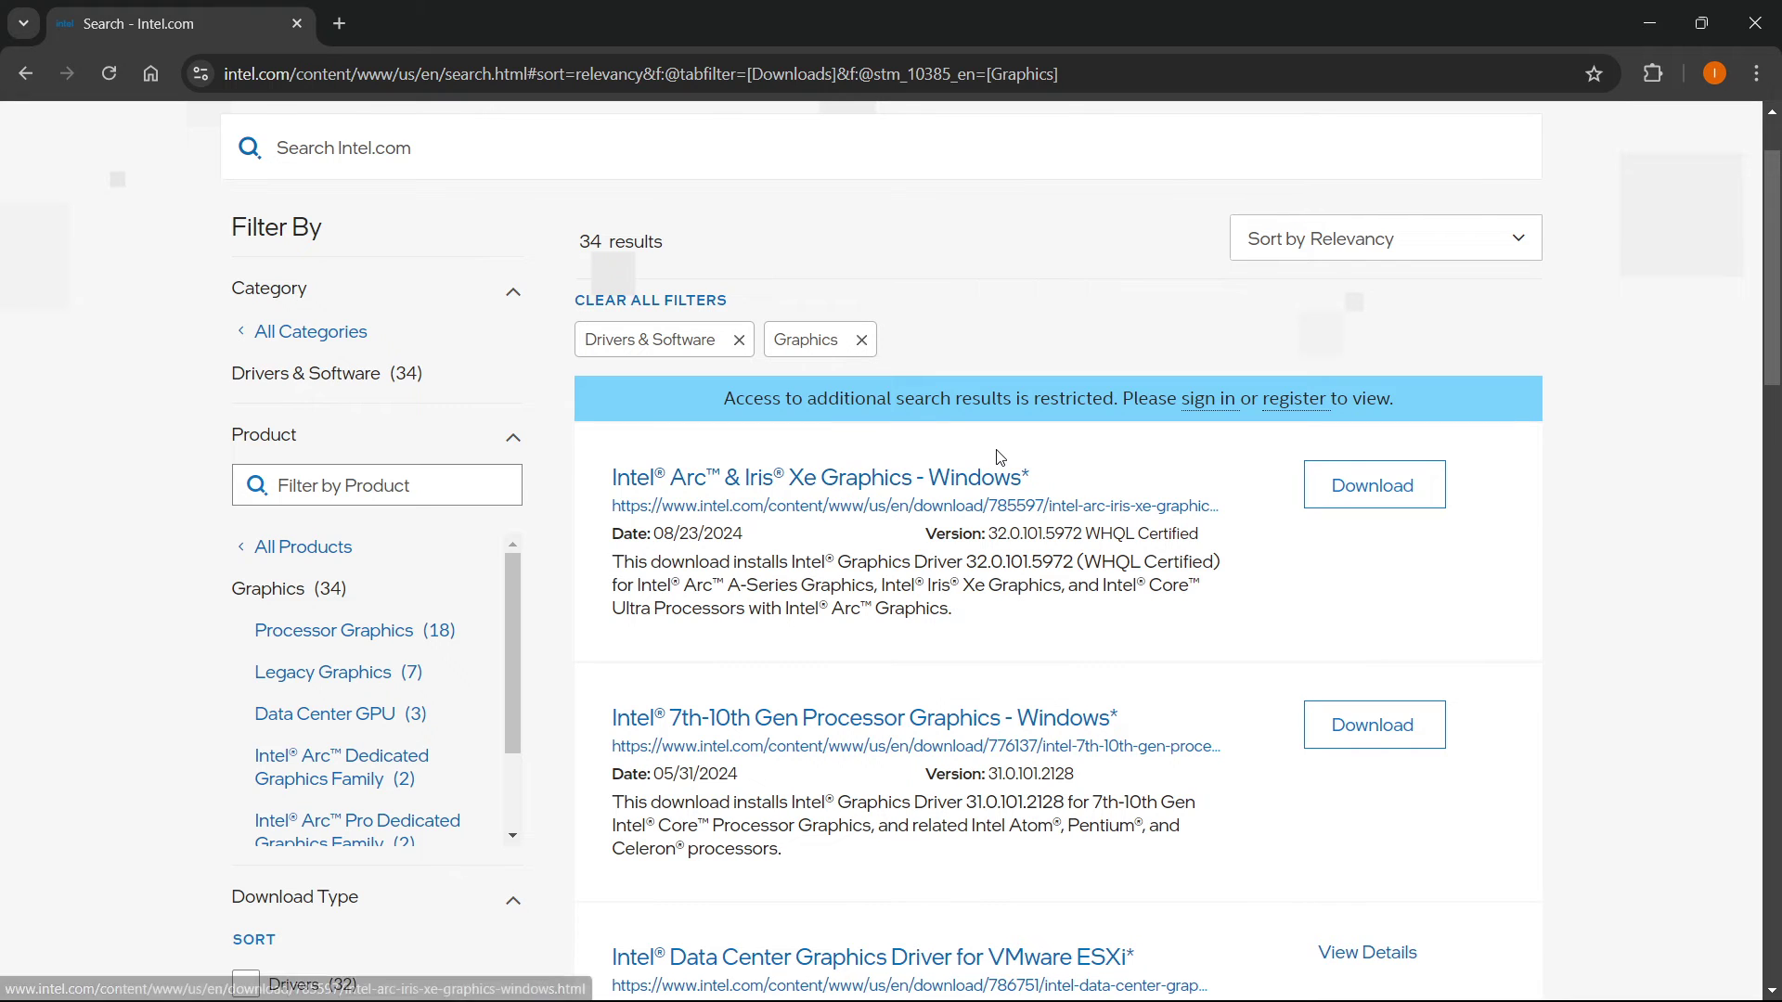
scroll(812, 357, "up", 1)
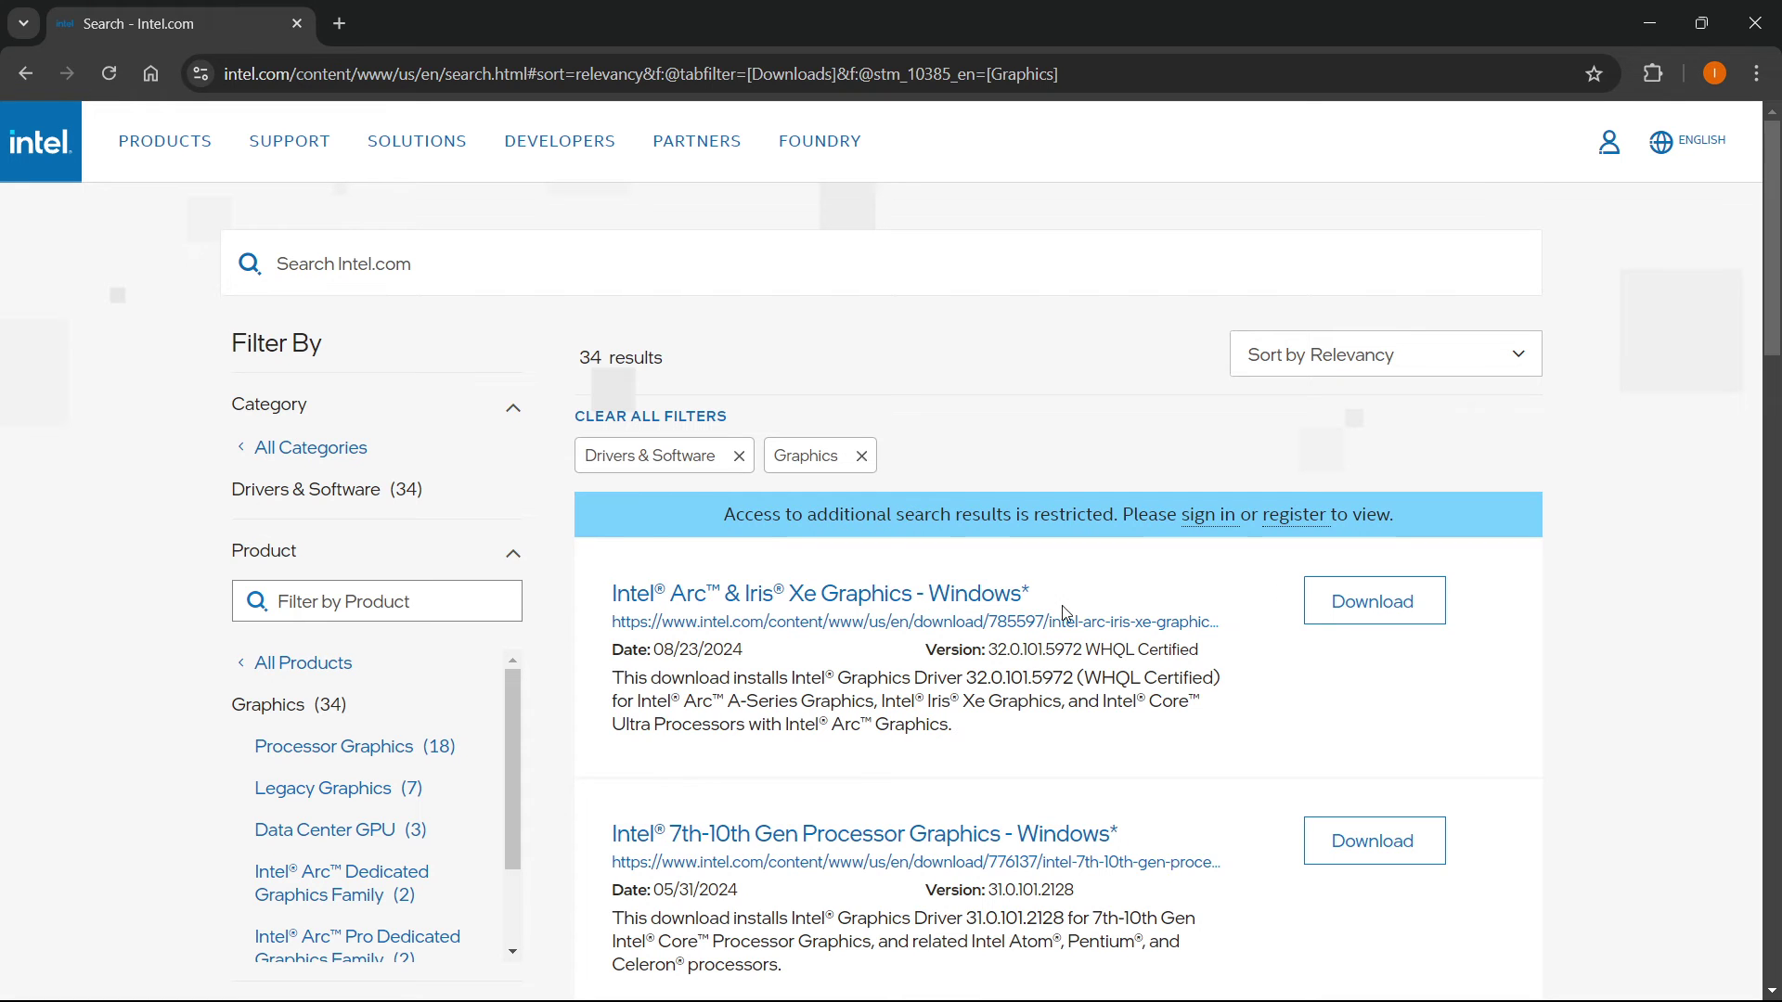
scroll(899, 637, "down", 2)
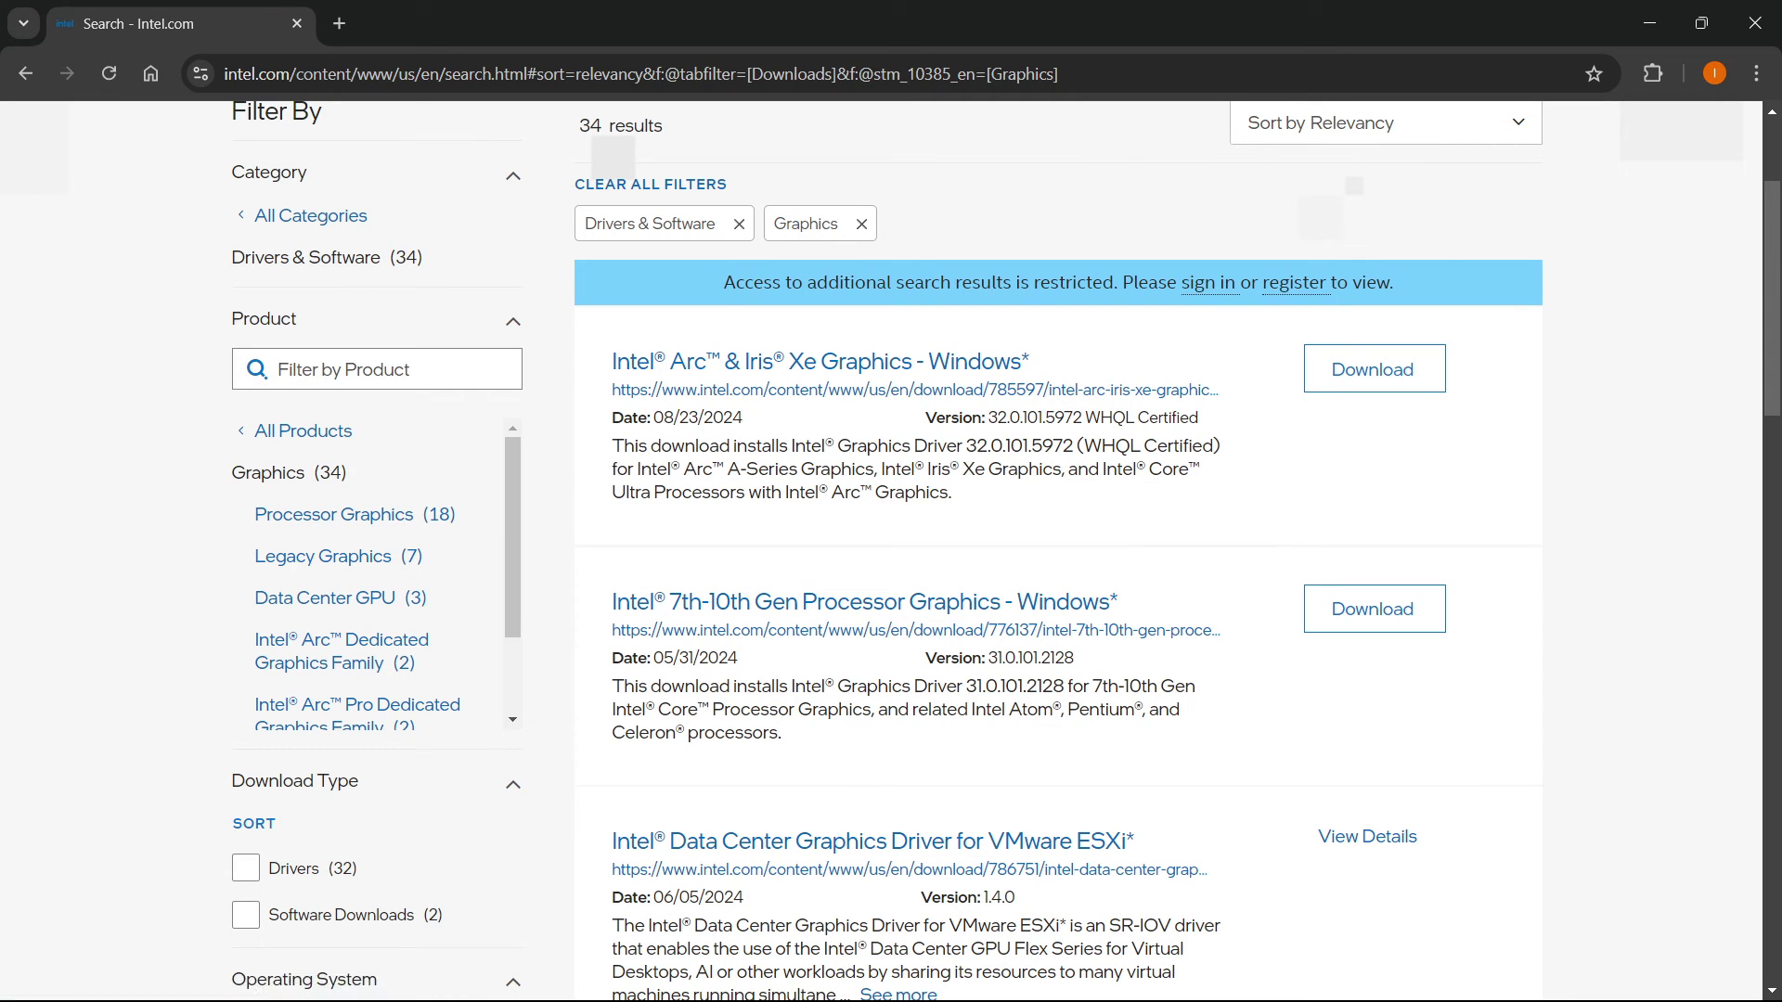
scroll(1299, 282, "up", 1)
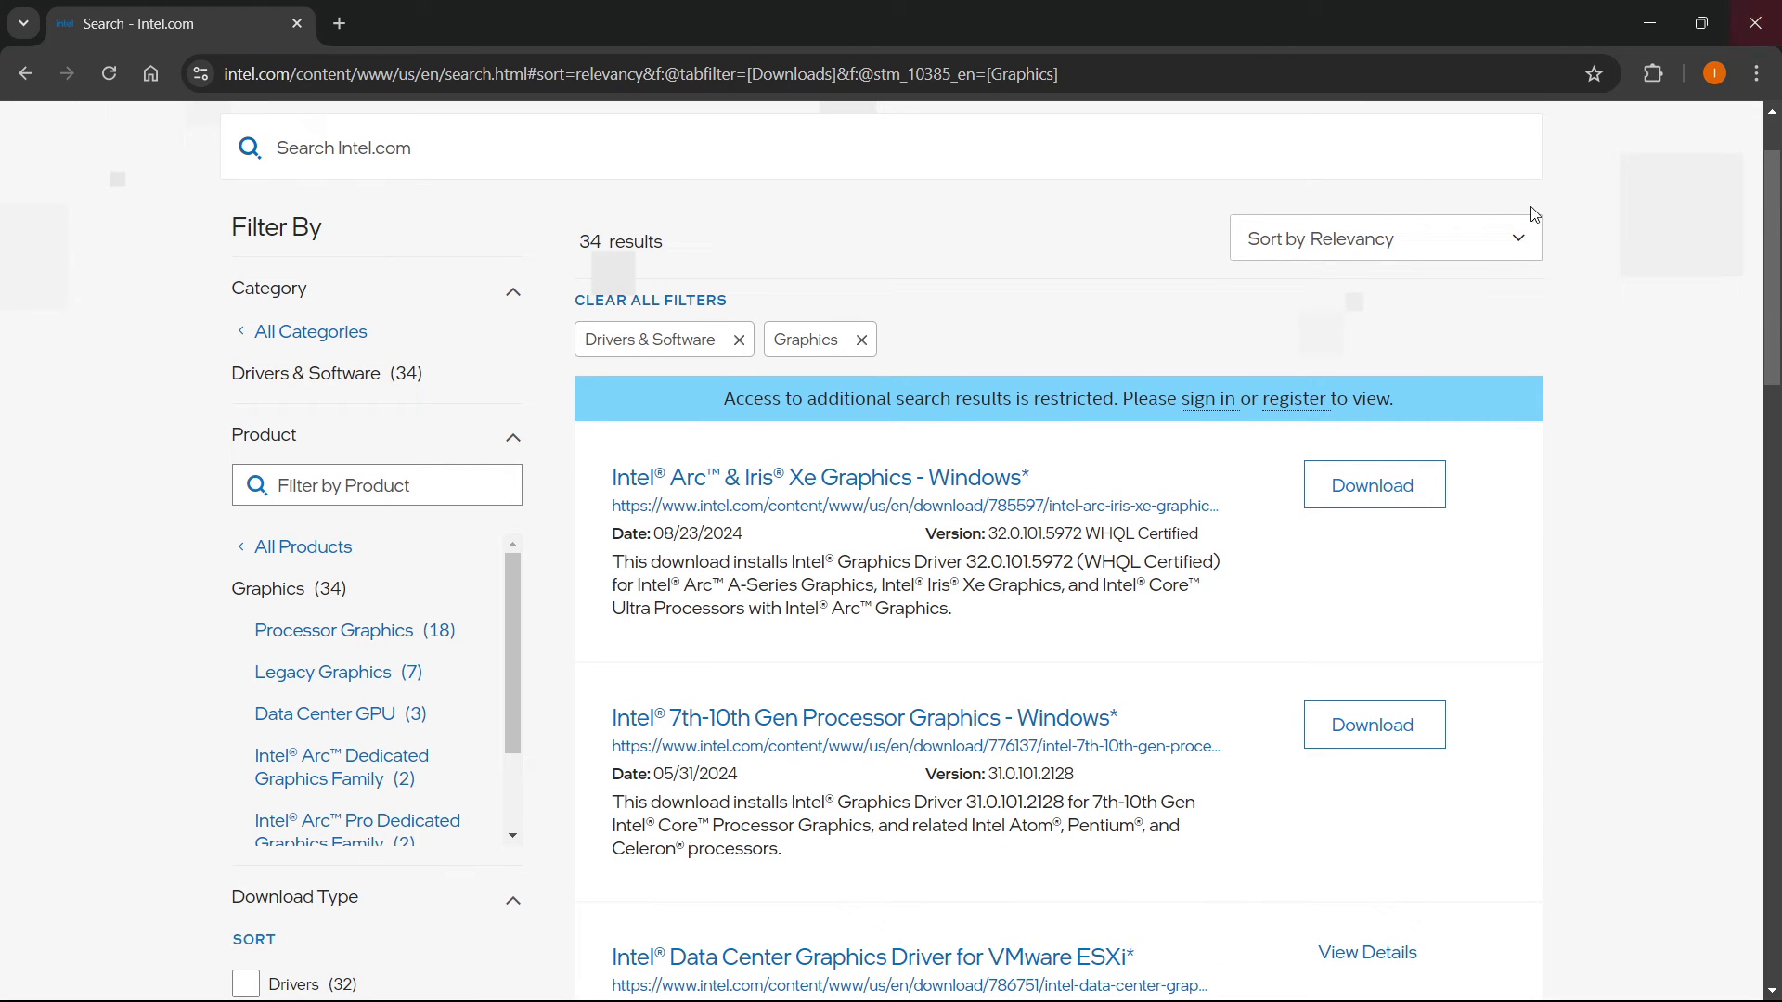
left_click(1745, 30)
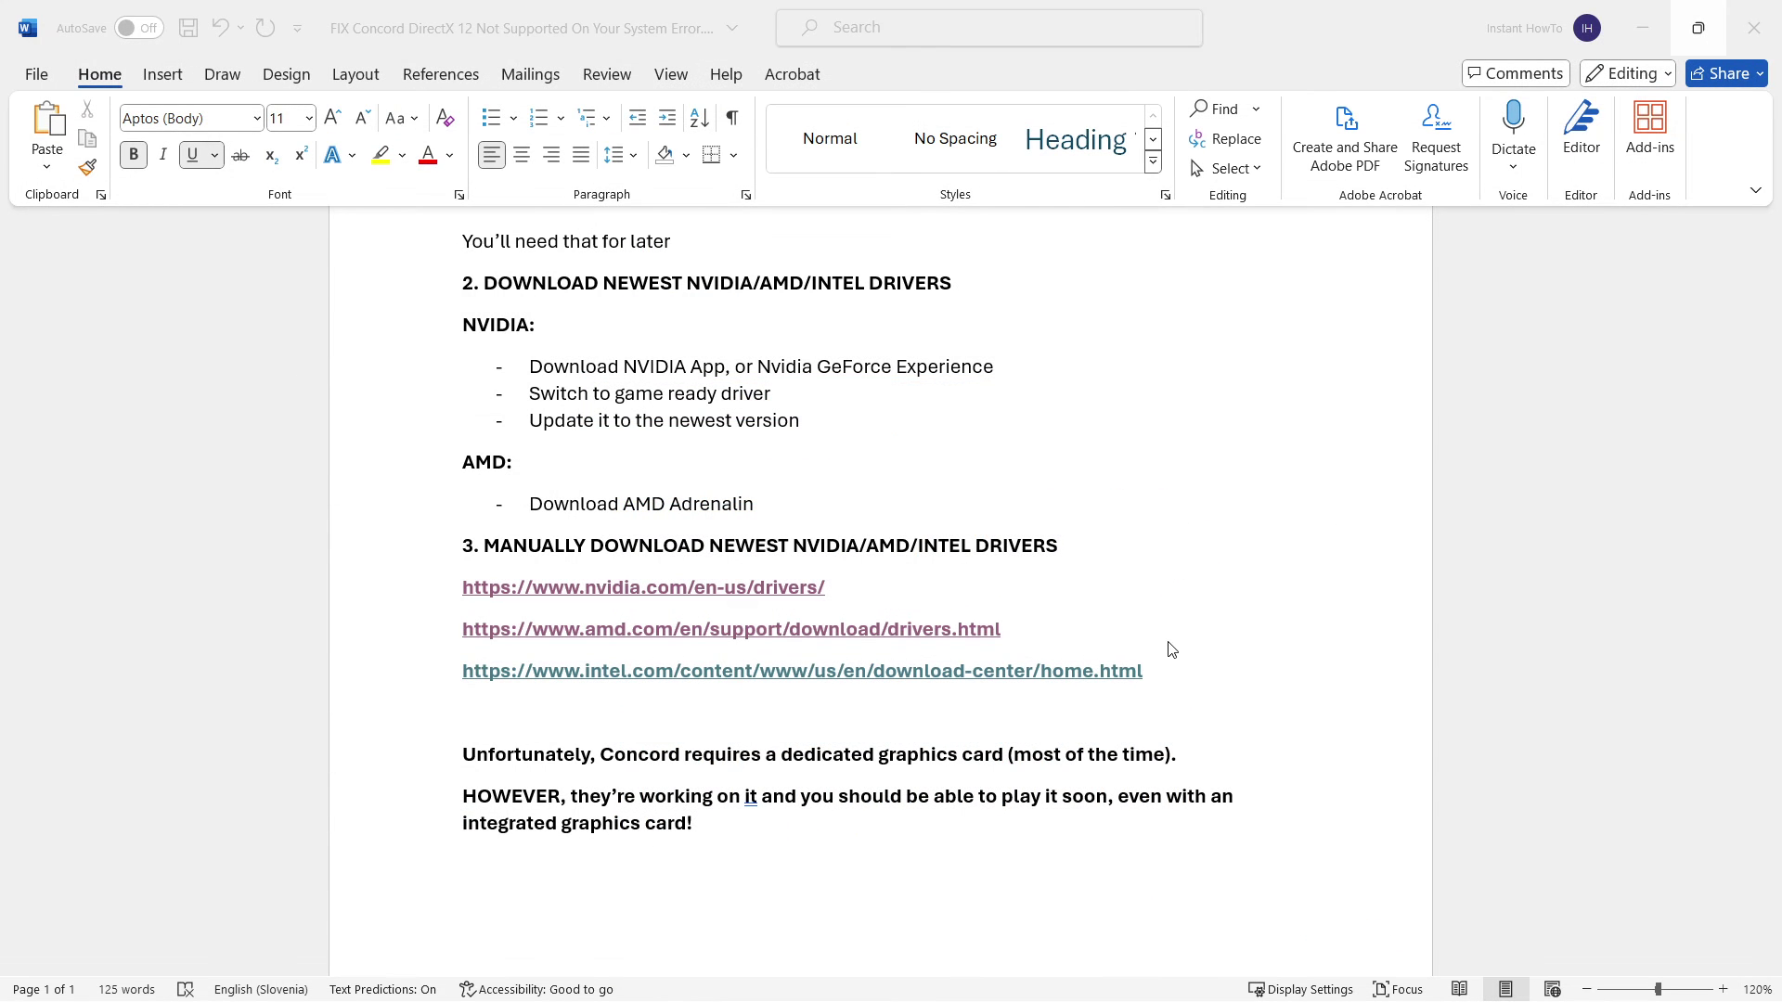
left_click(936, 629)
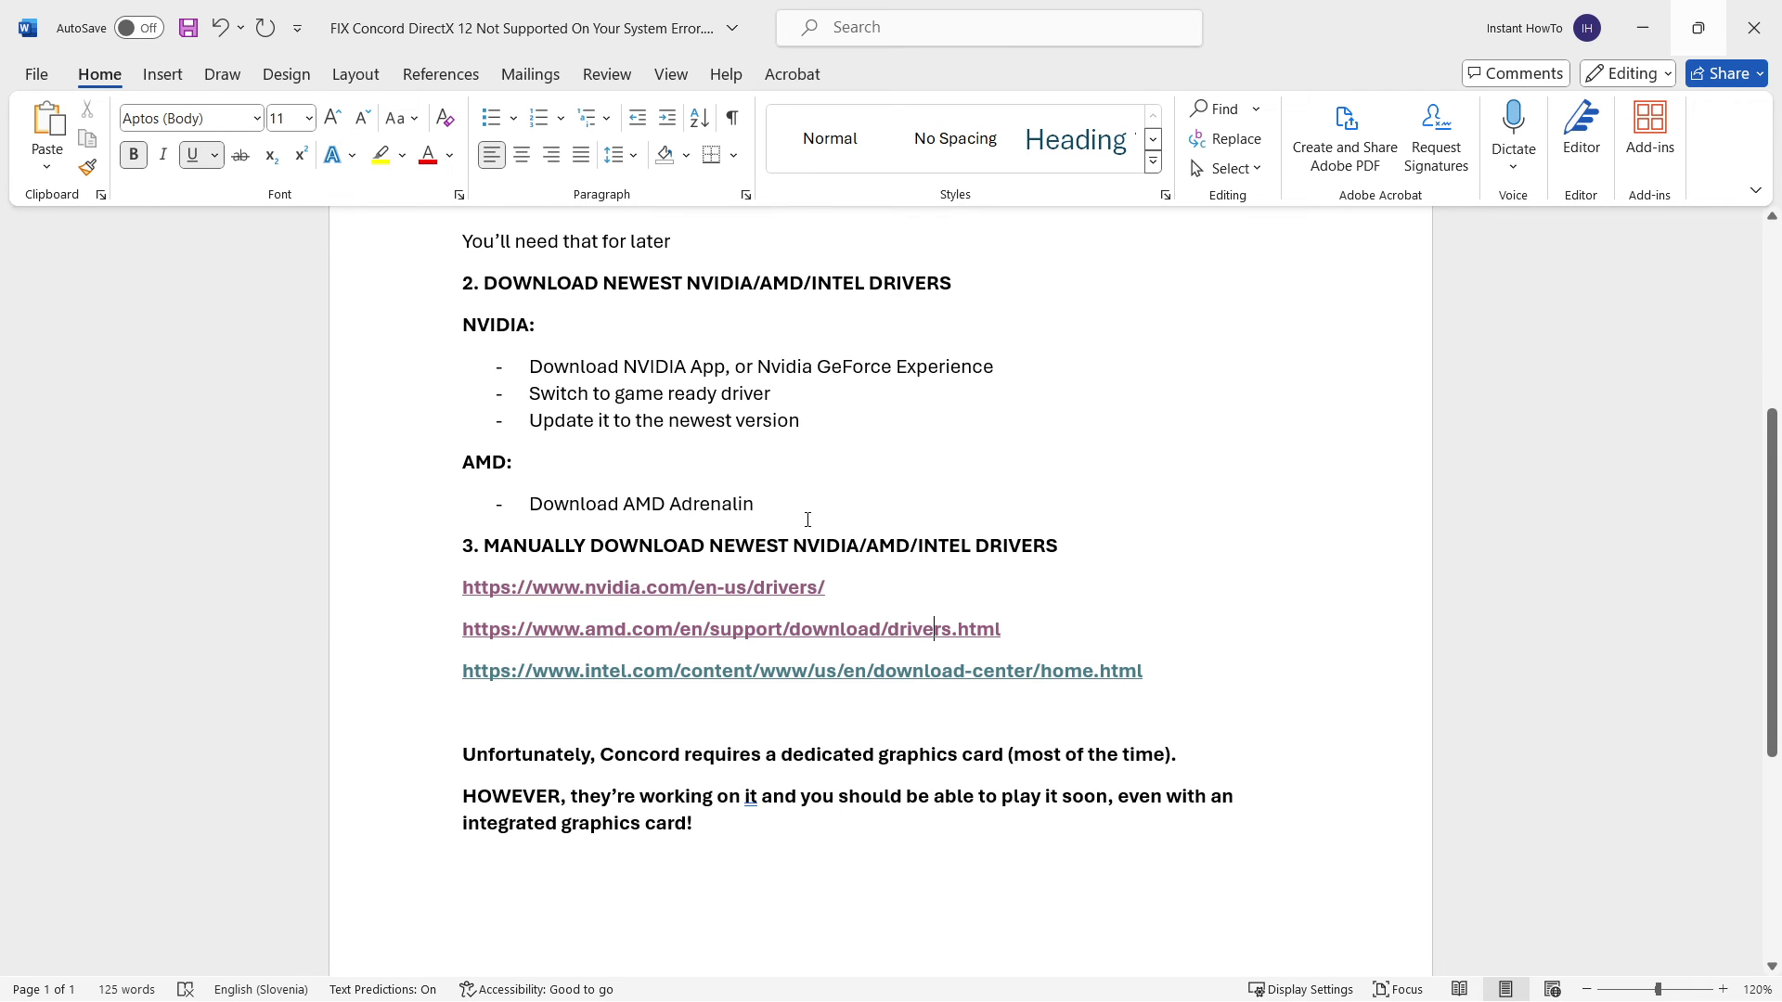
scroll(807, 519, "down", 1)
scroll(906, 501, "up", 5)
scroll(808, 527, "down", 6)
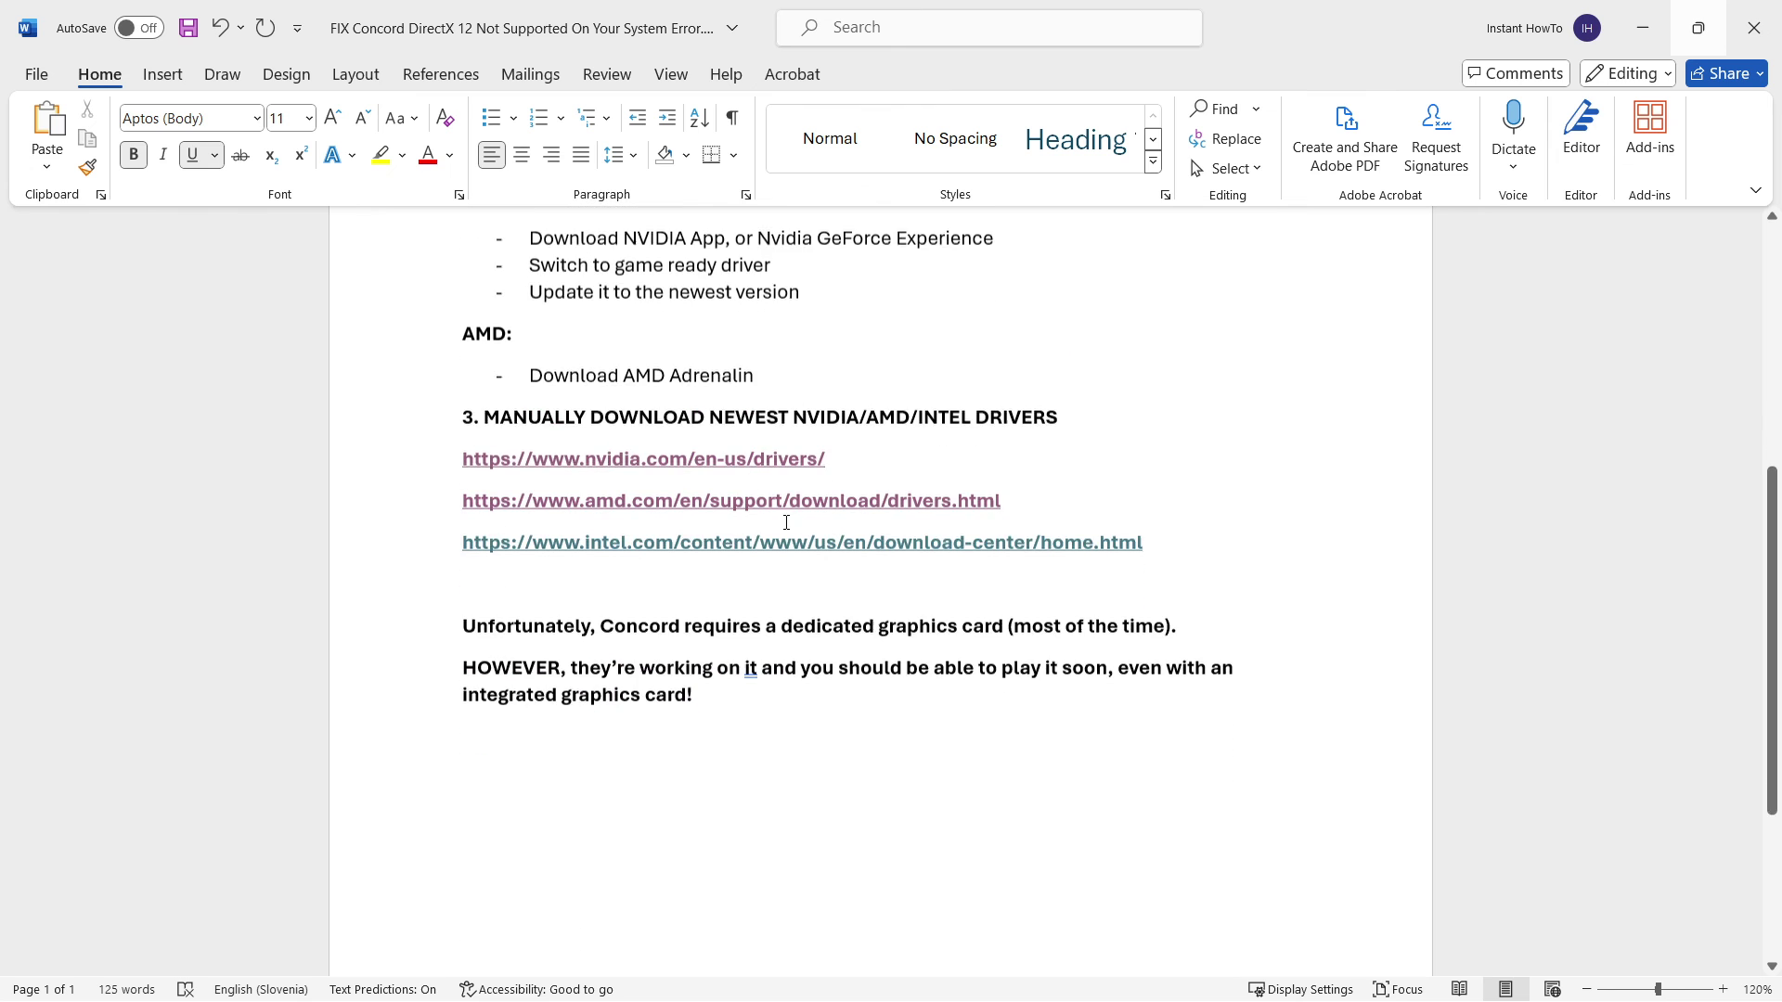
left_click_drag(464, 621, 682, 621)
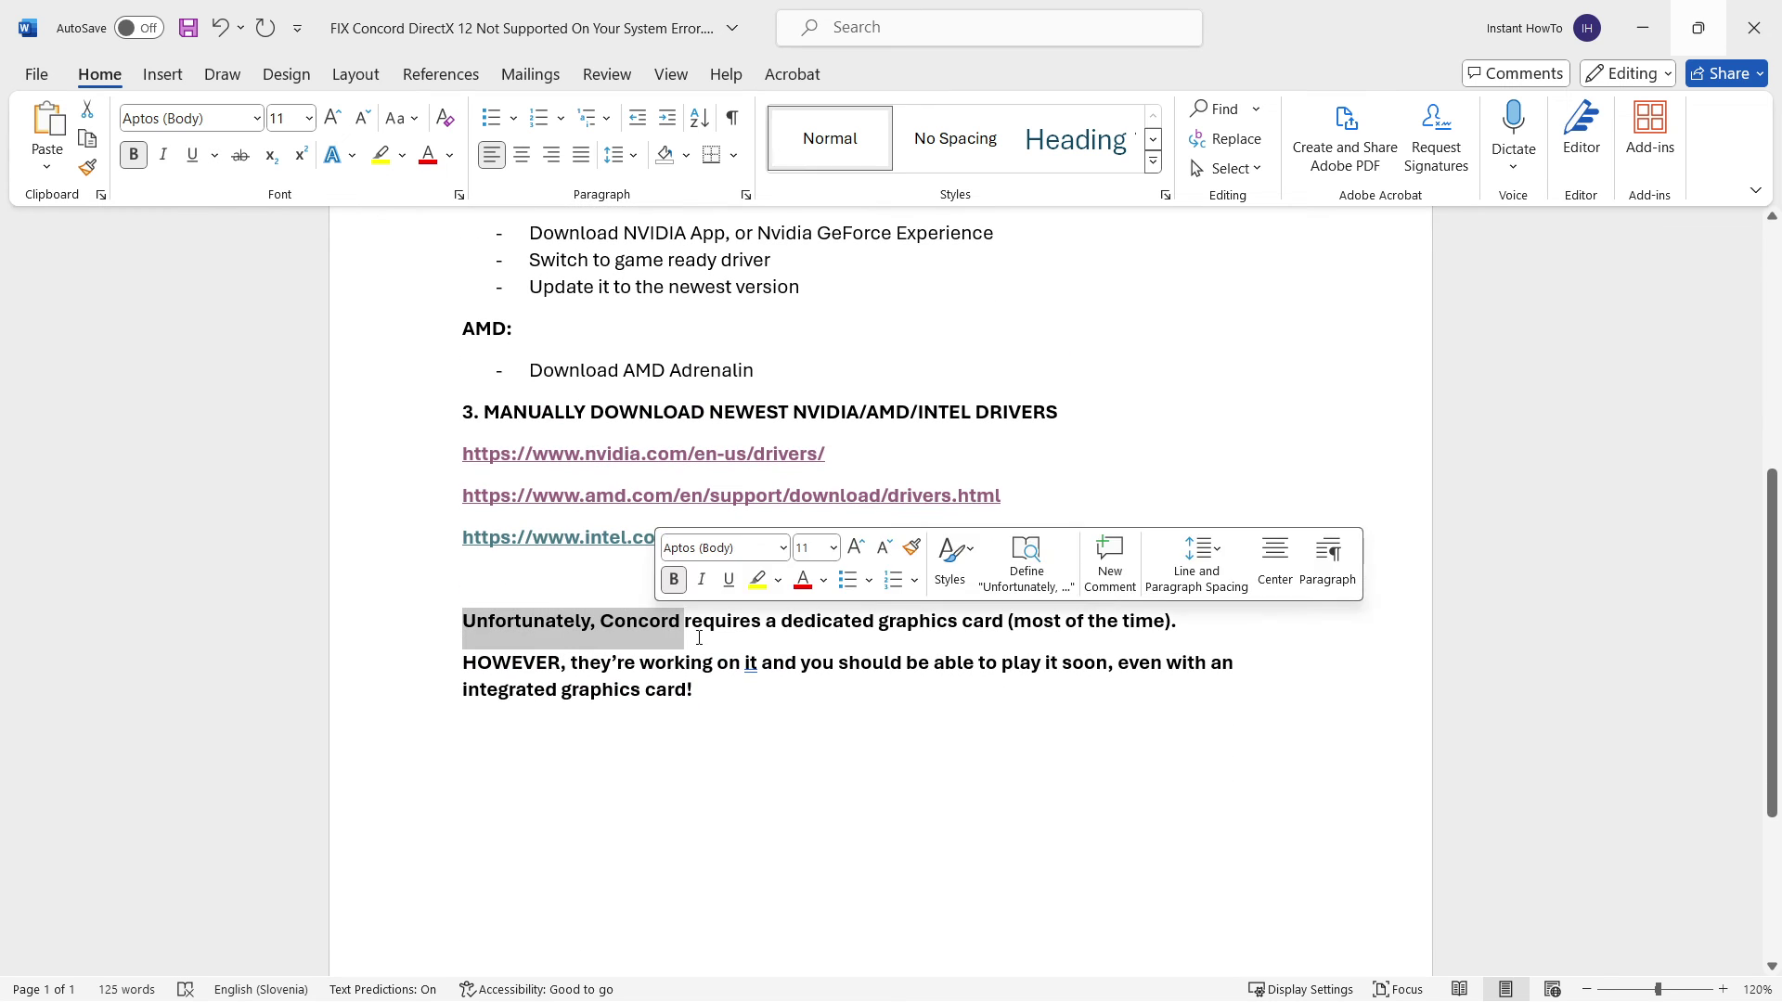
left_click(701, 635)
scroll(790, 629, "up", 2)
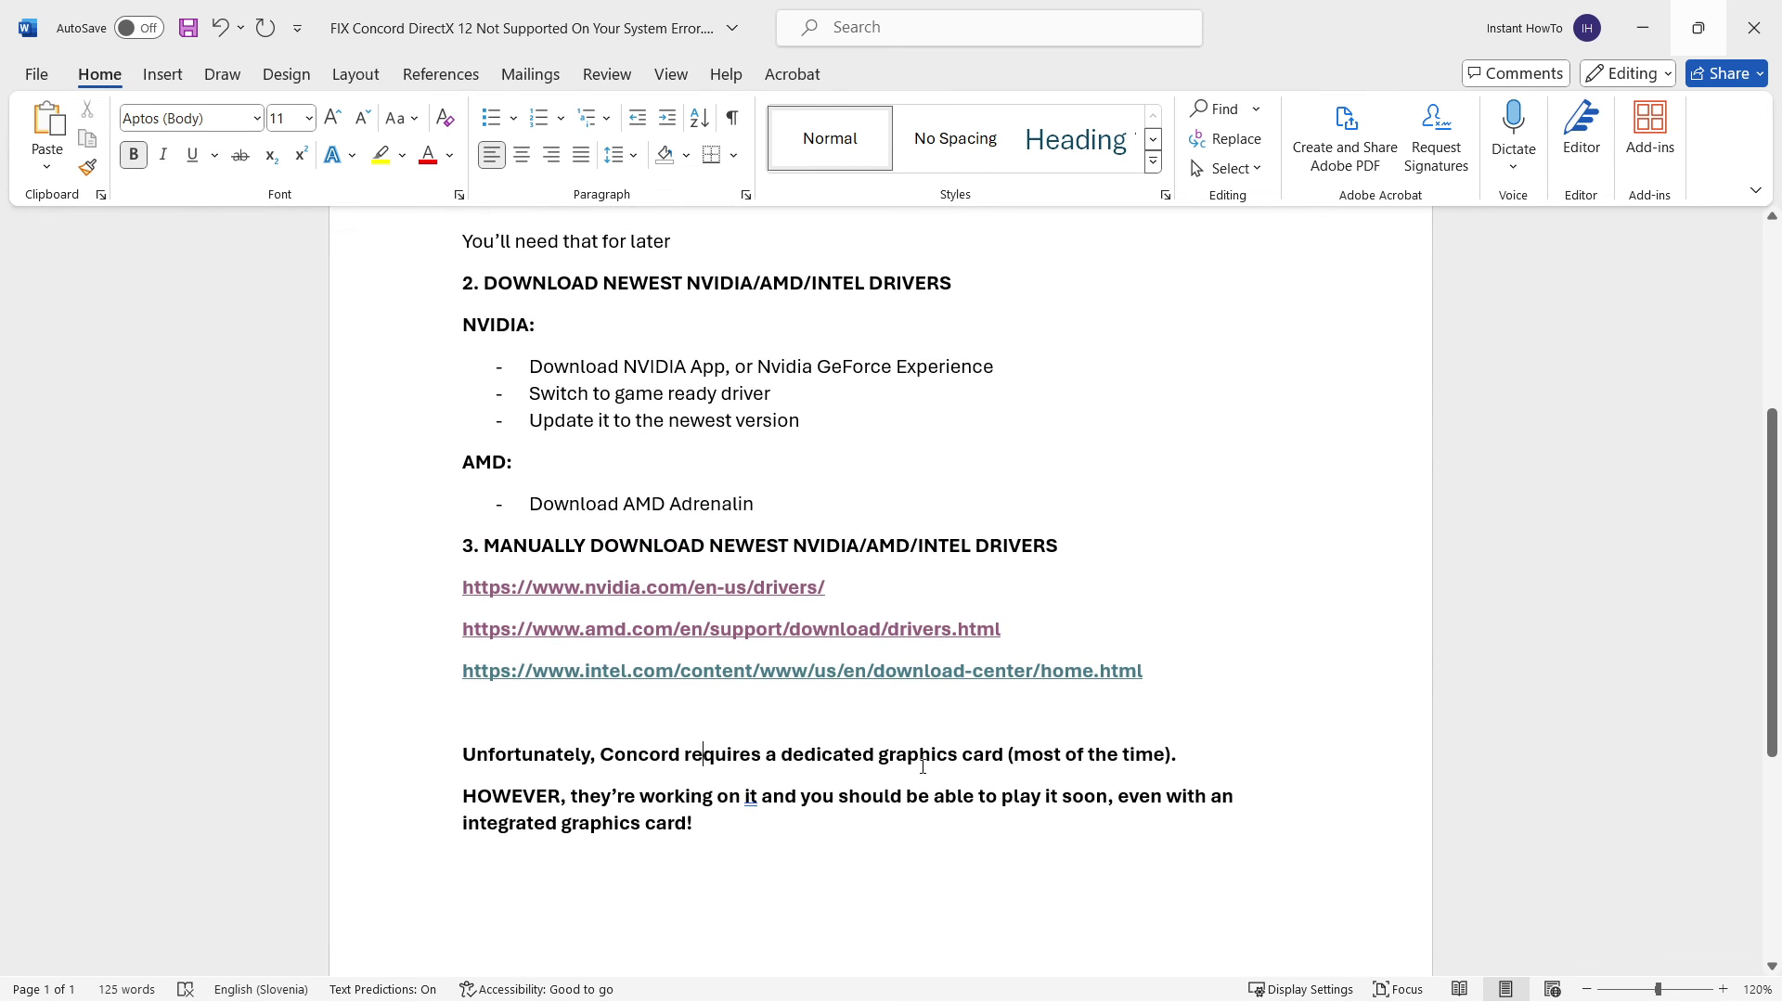
scroll(928, 742, "up", 1)
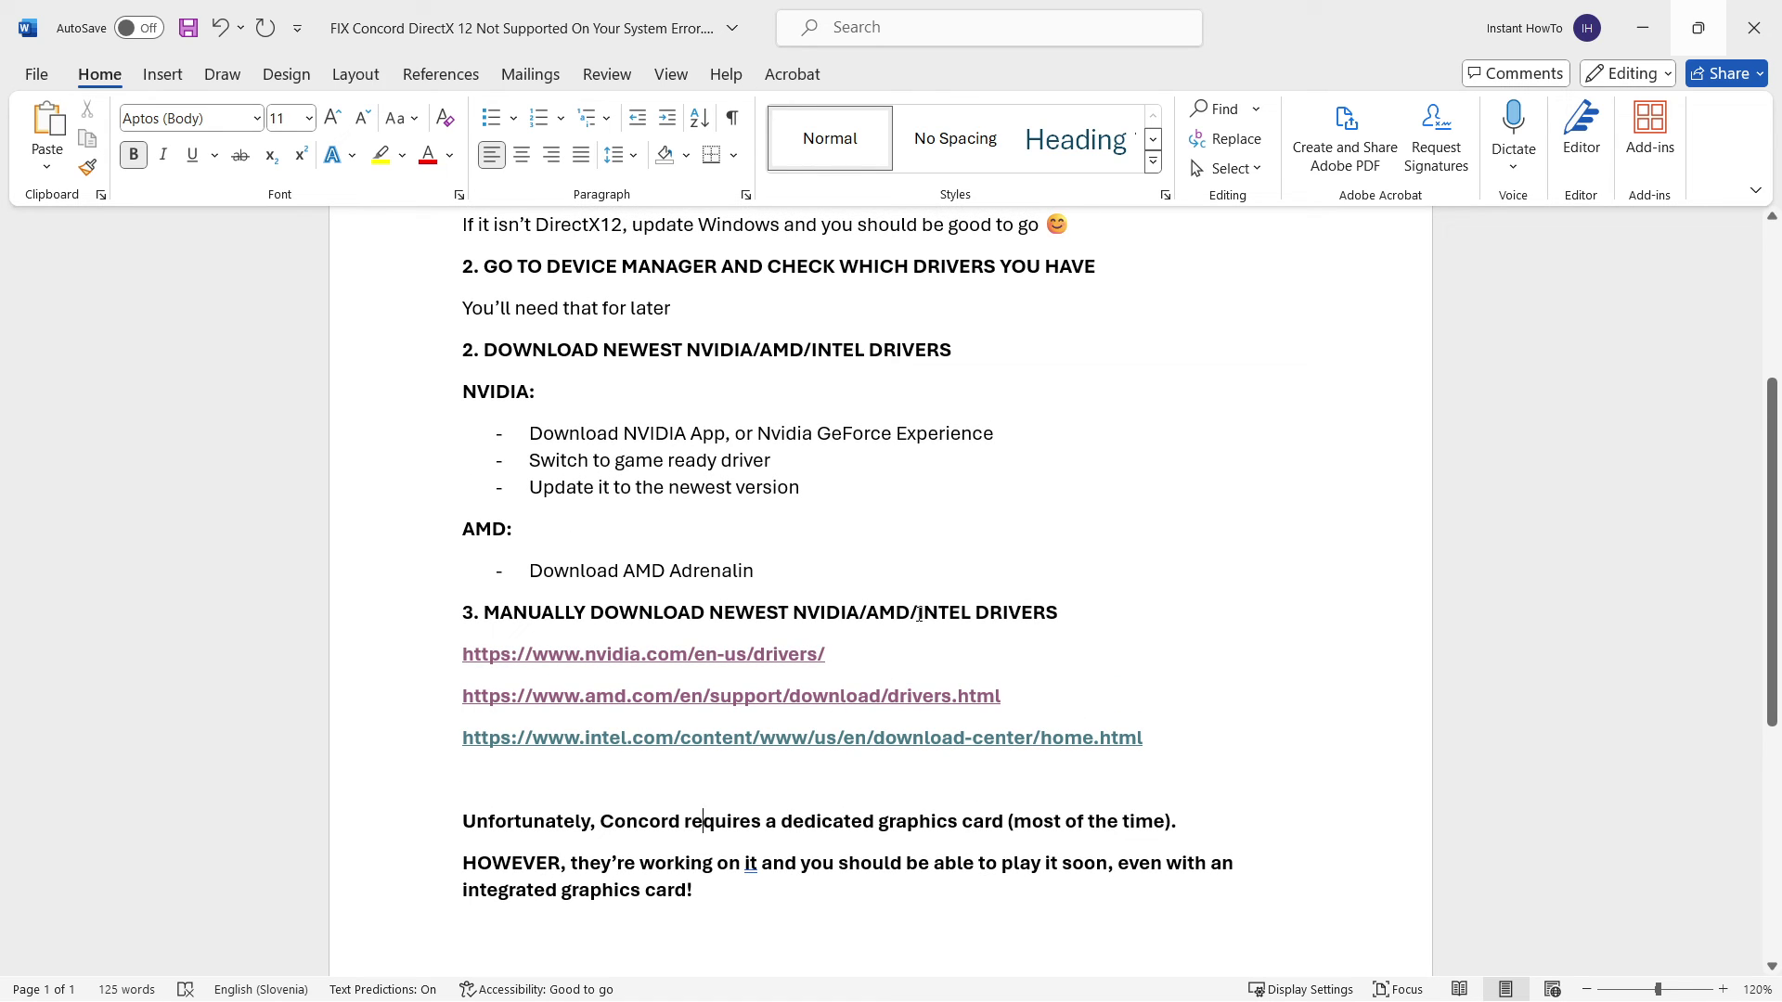
left_click_drag(918, 615, 973, 617)
left_click(1028, 669)
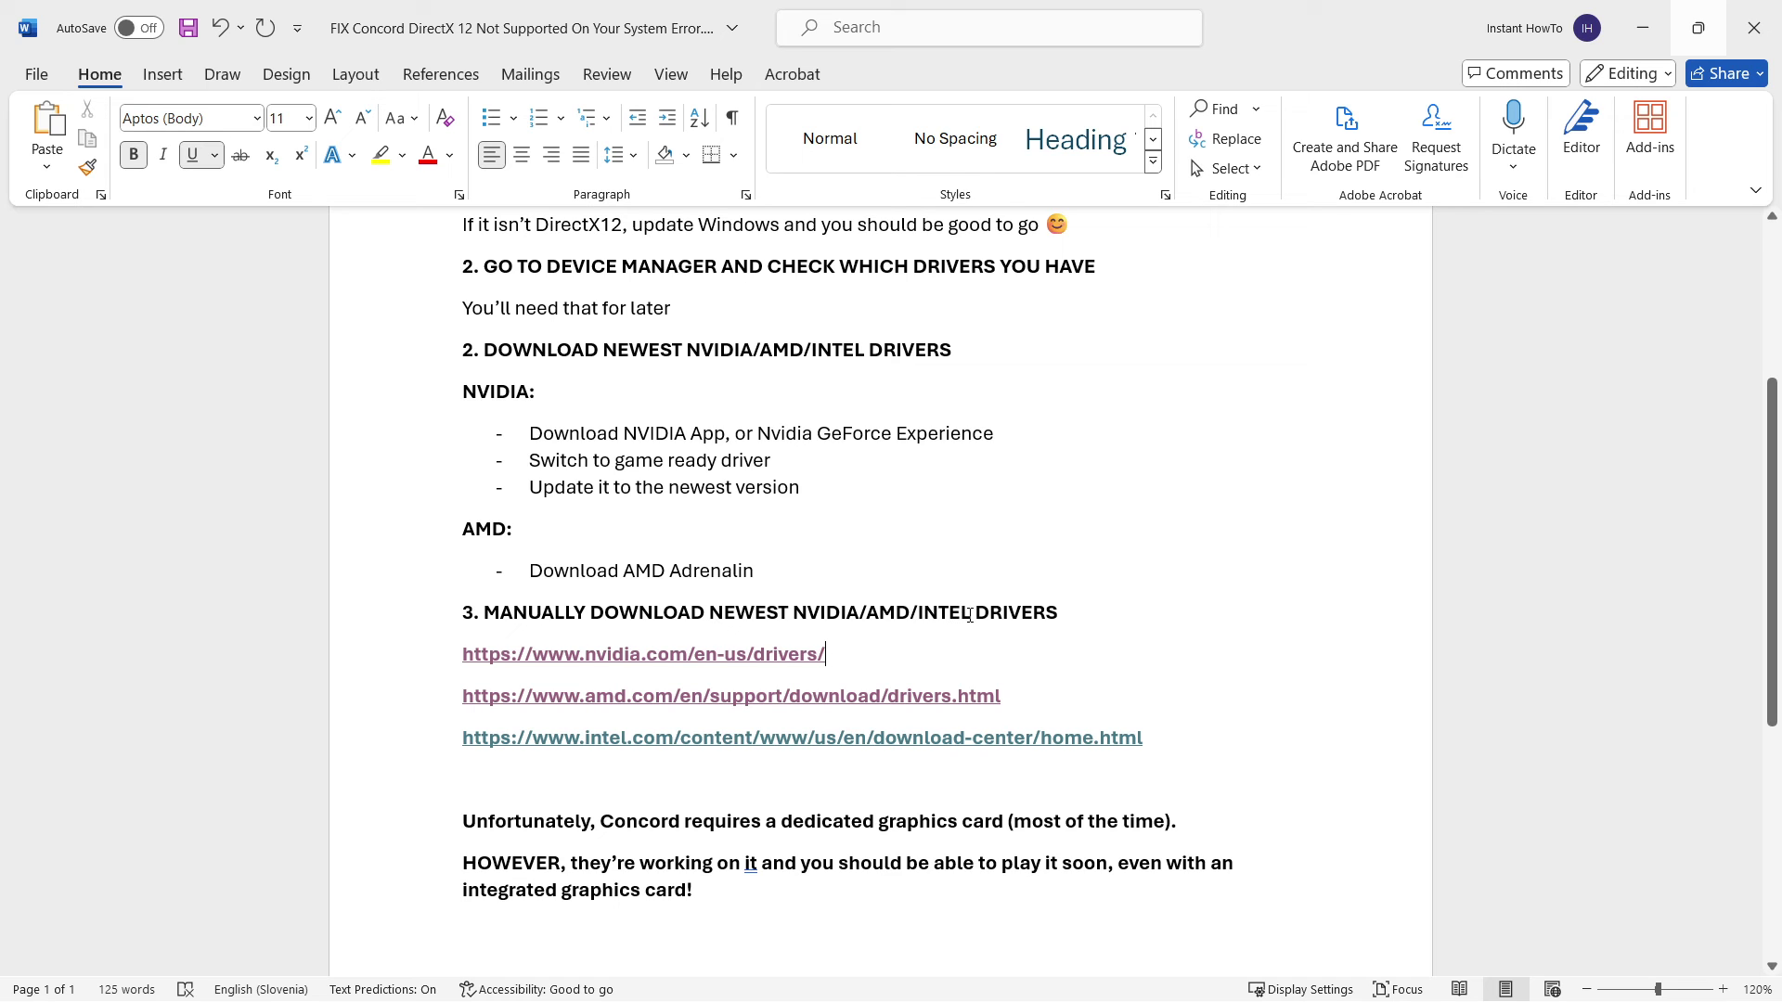
scroll(851, 563, "down", 1)
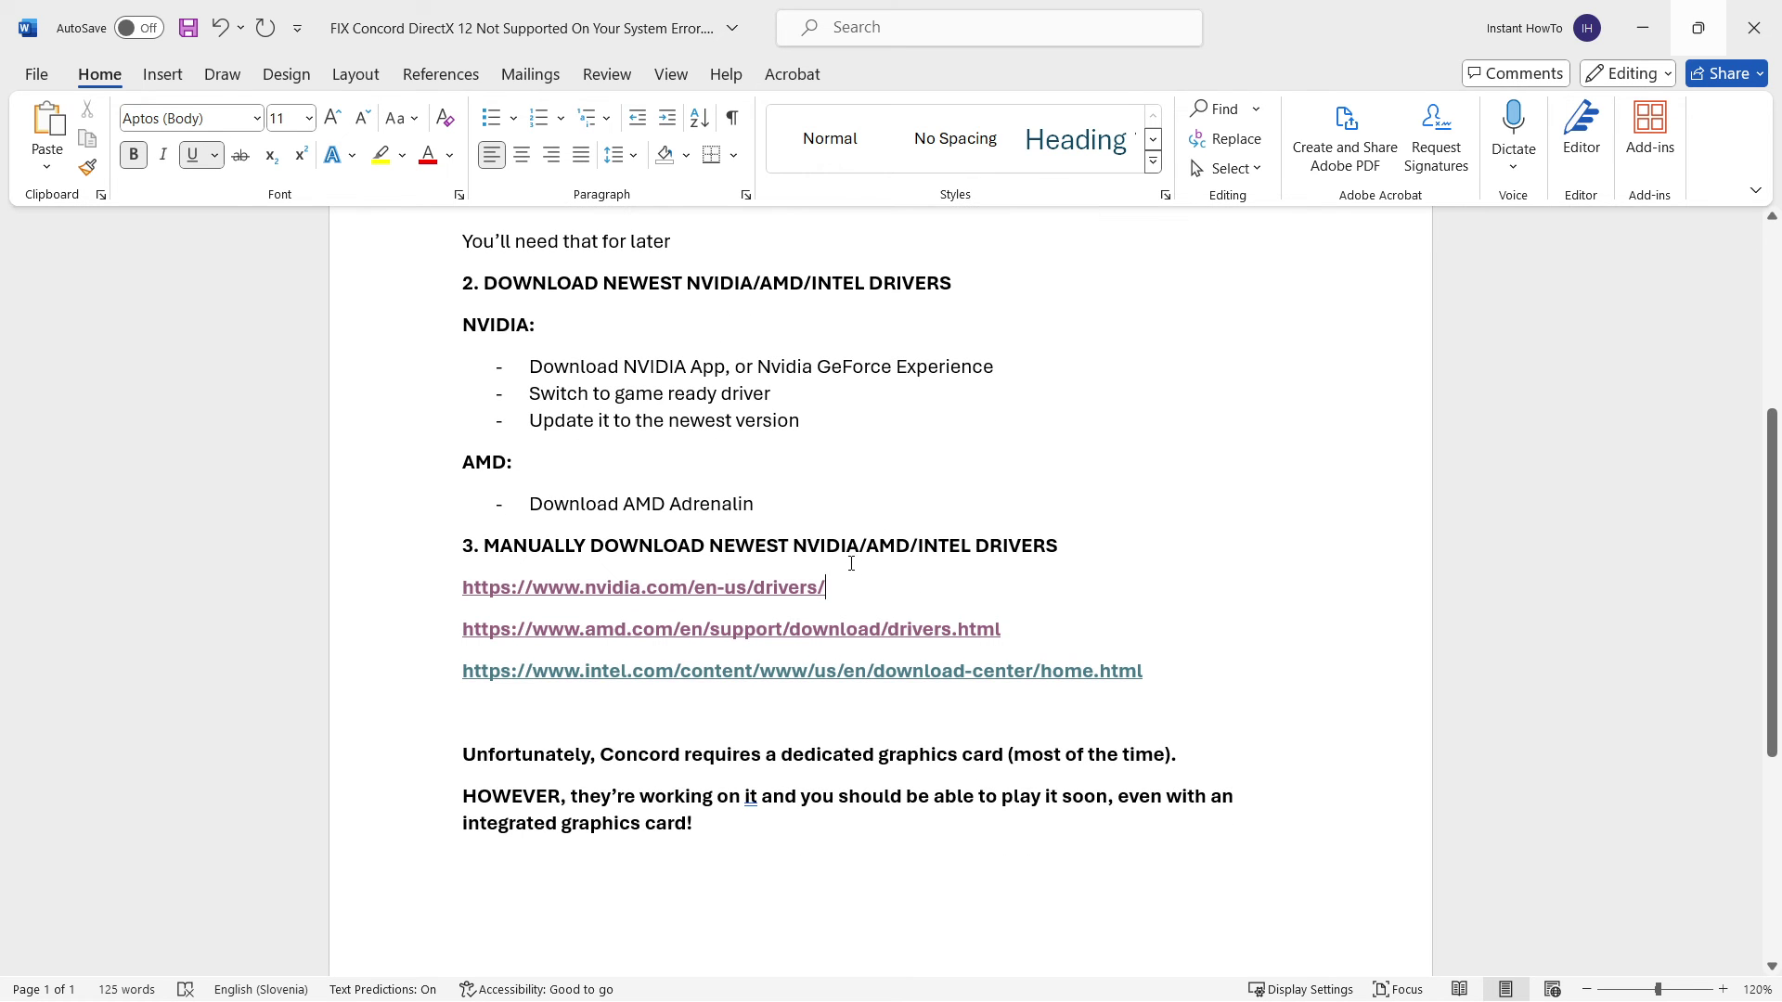
left_click_drag(794, 551, 905, 550)
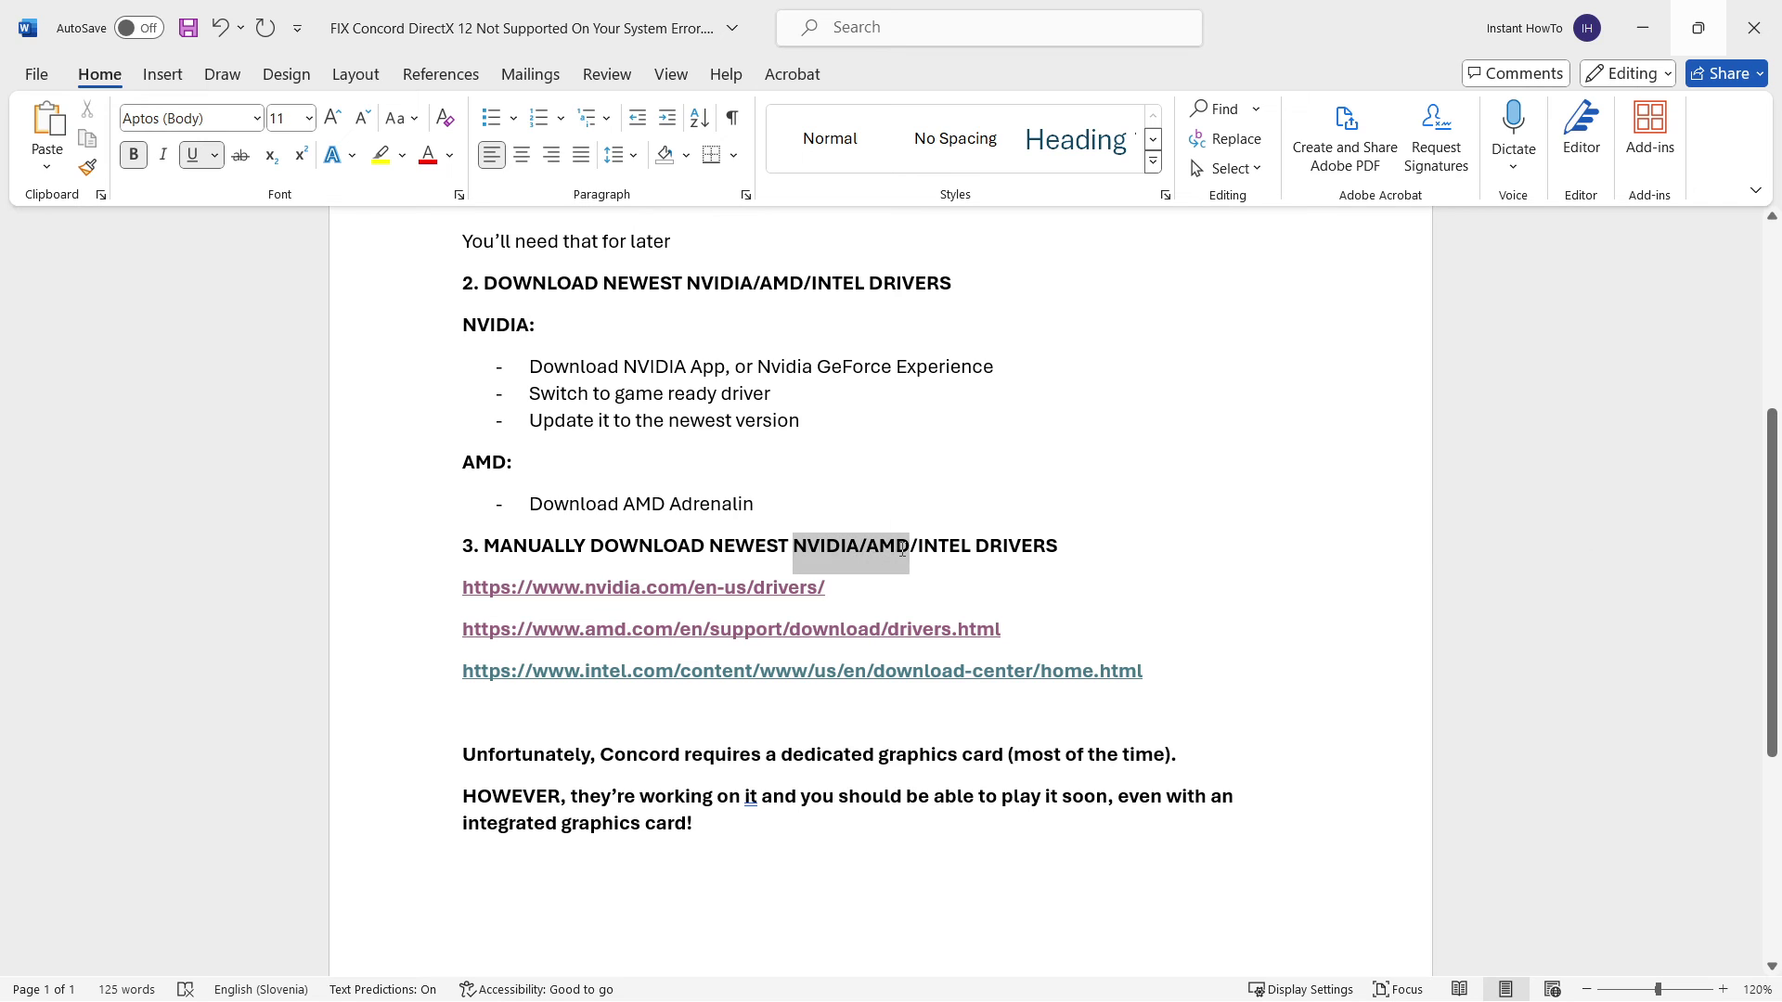
left_click(918, 584)
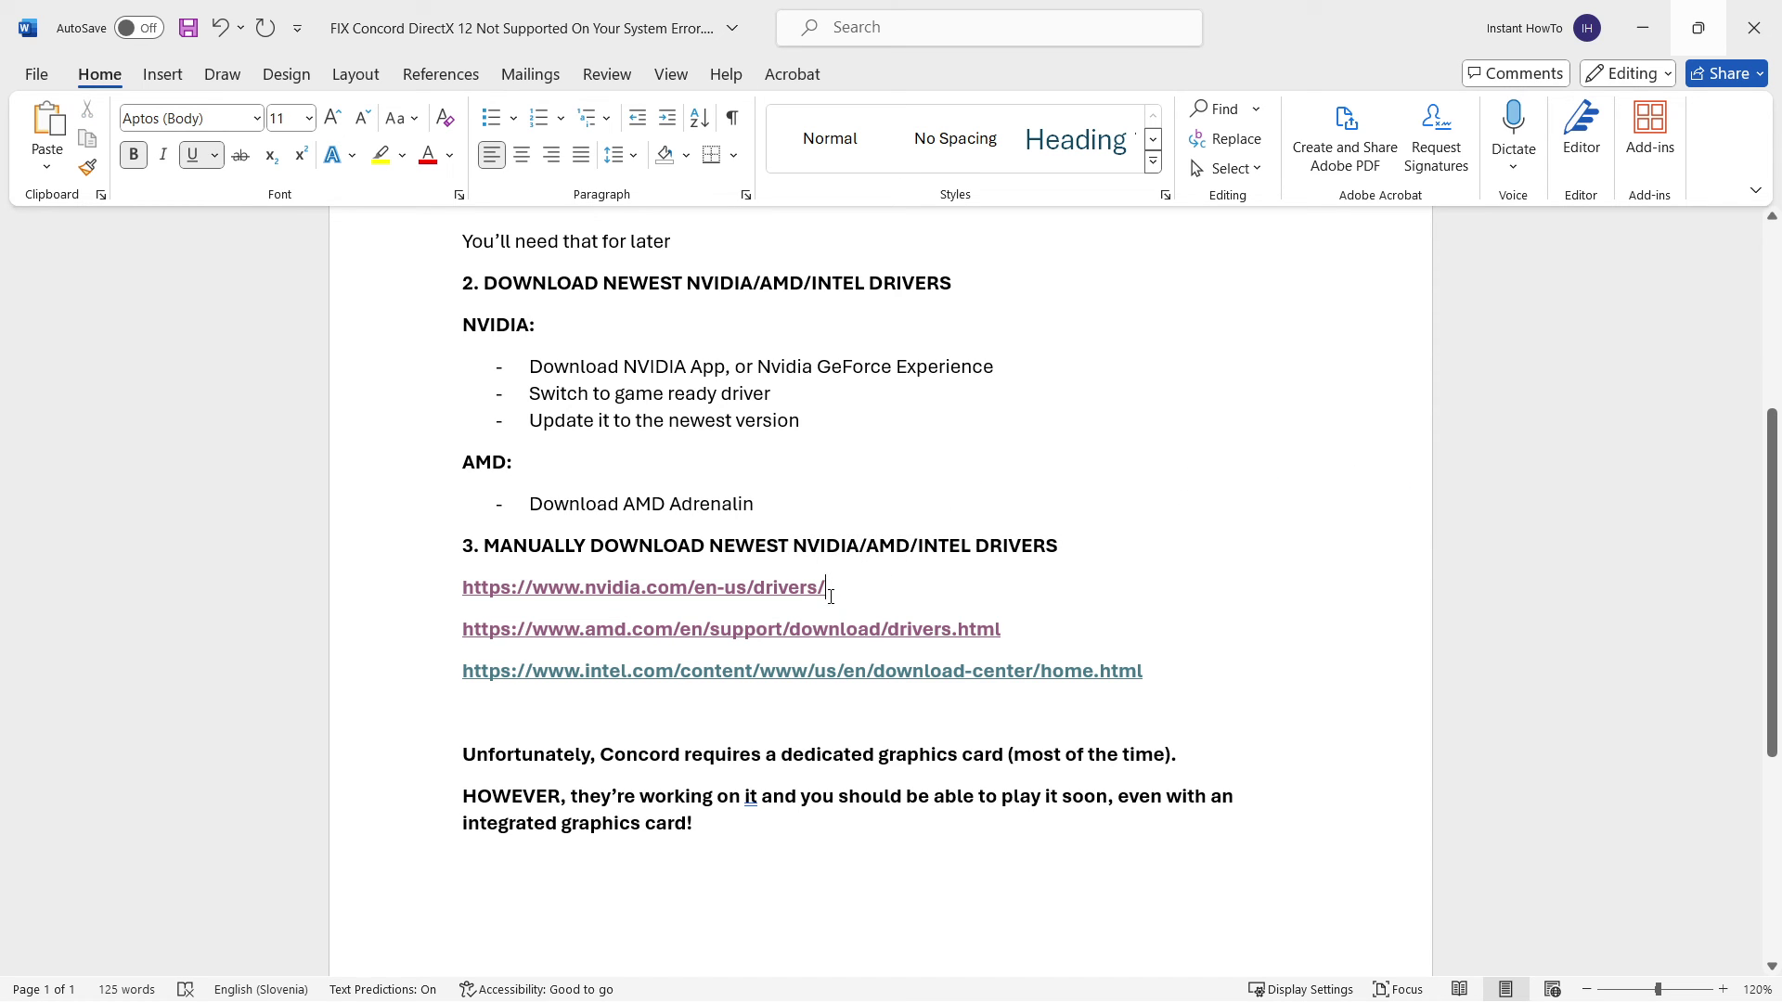
left_click(771, 714)
scroll(776, 715, "down", 1)
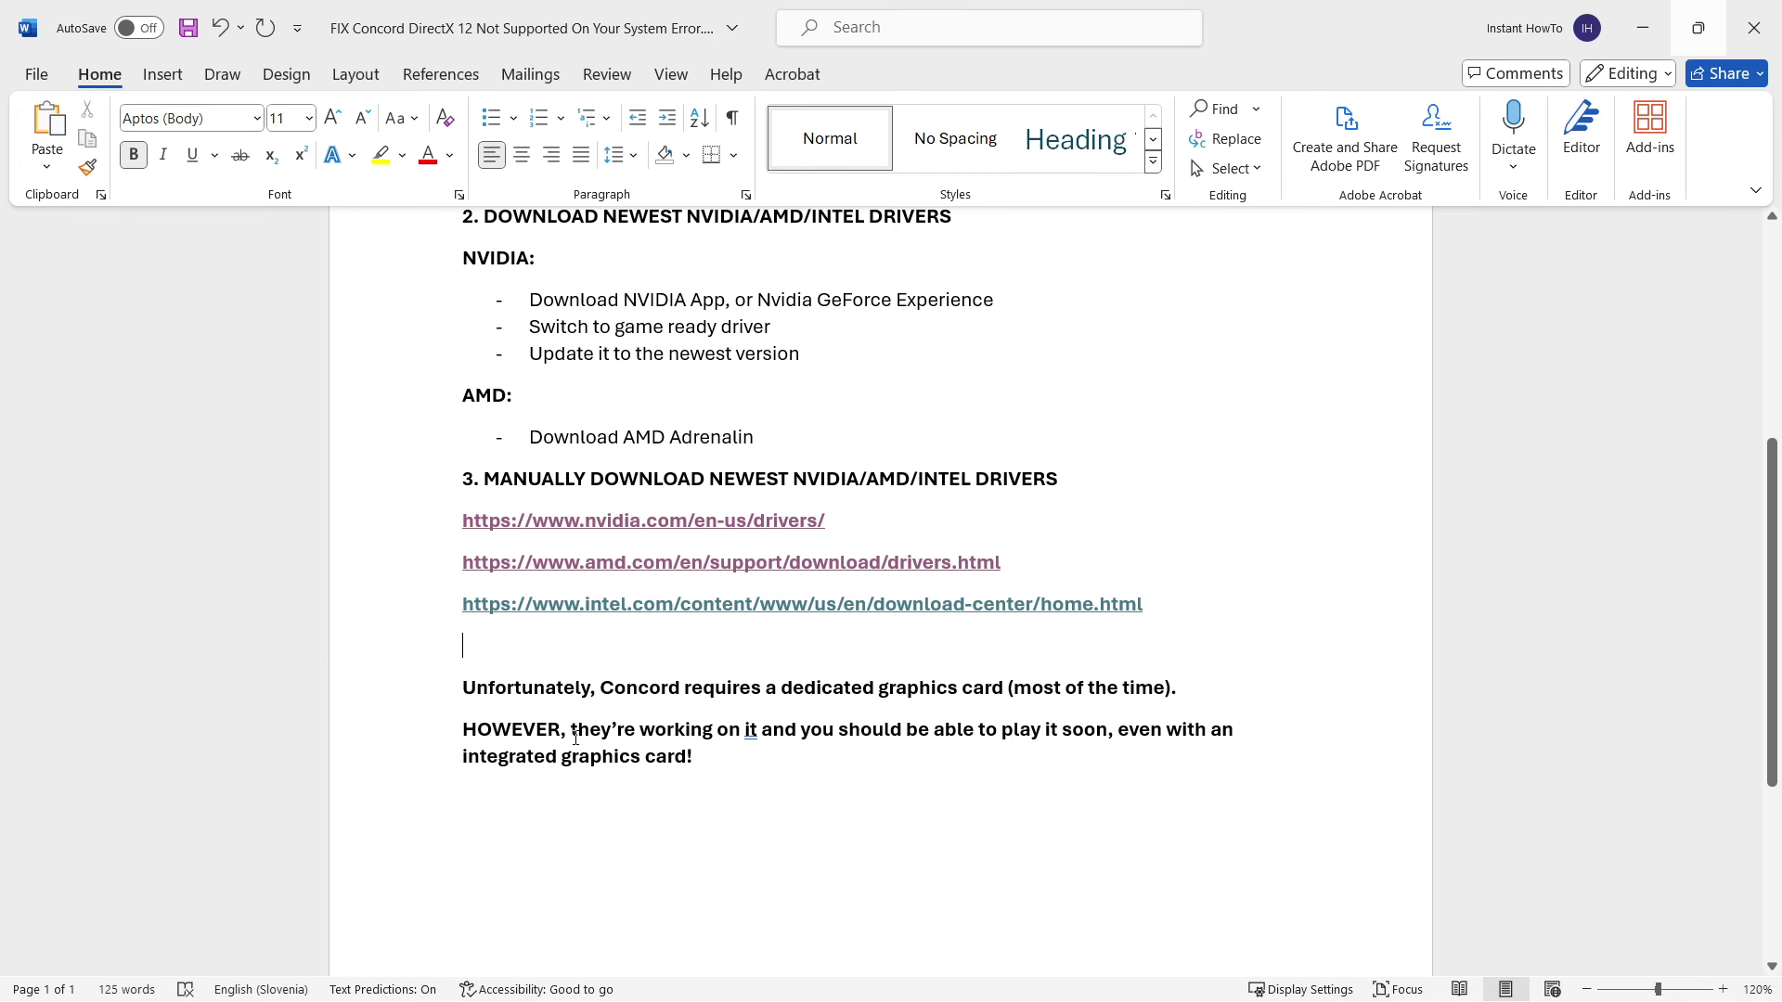
left_click_drag(572, 733, 620, 732)
left_click(612, 732)
scroll(594, 687, "down", 1)
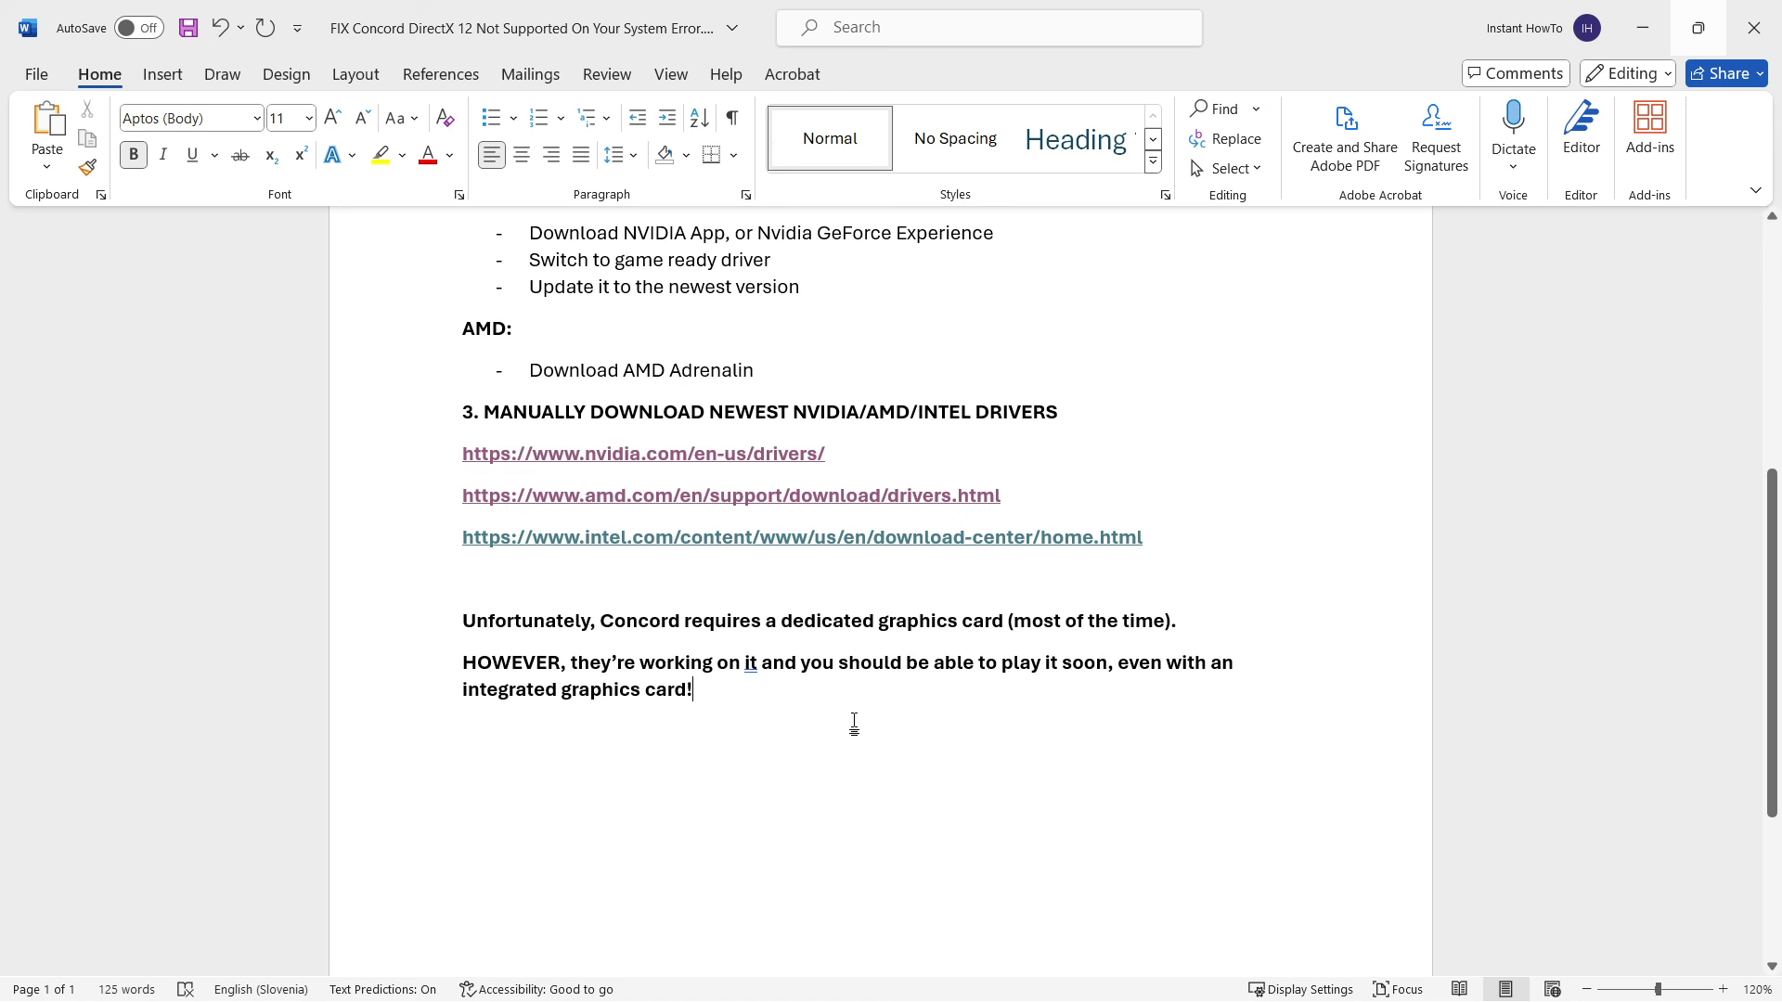
scroll(850, 723, "up", 1)
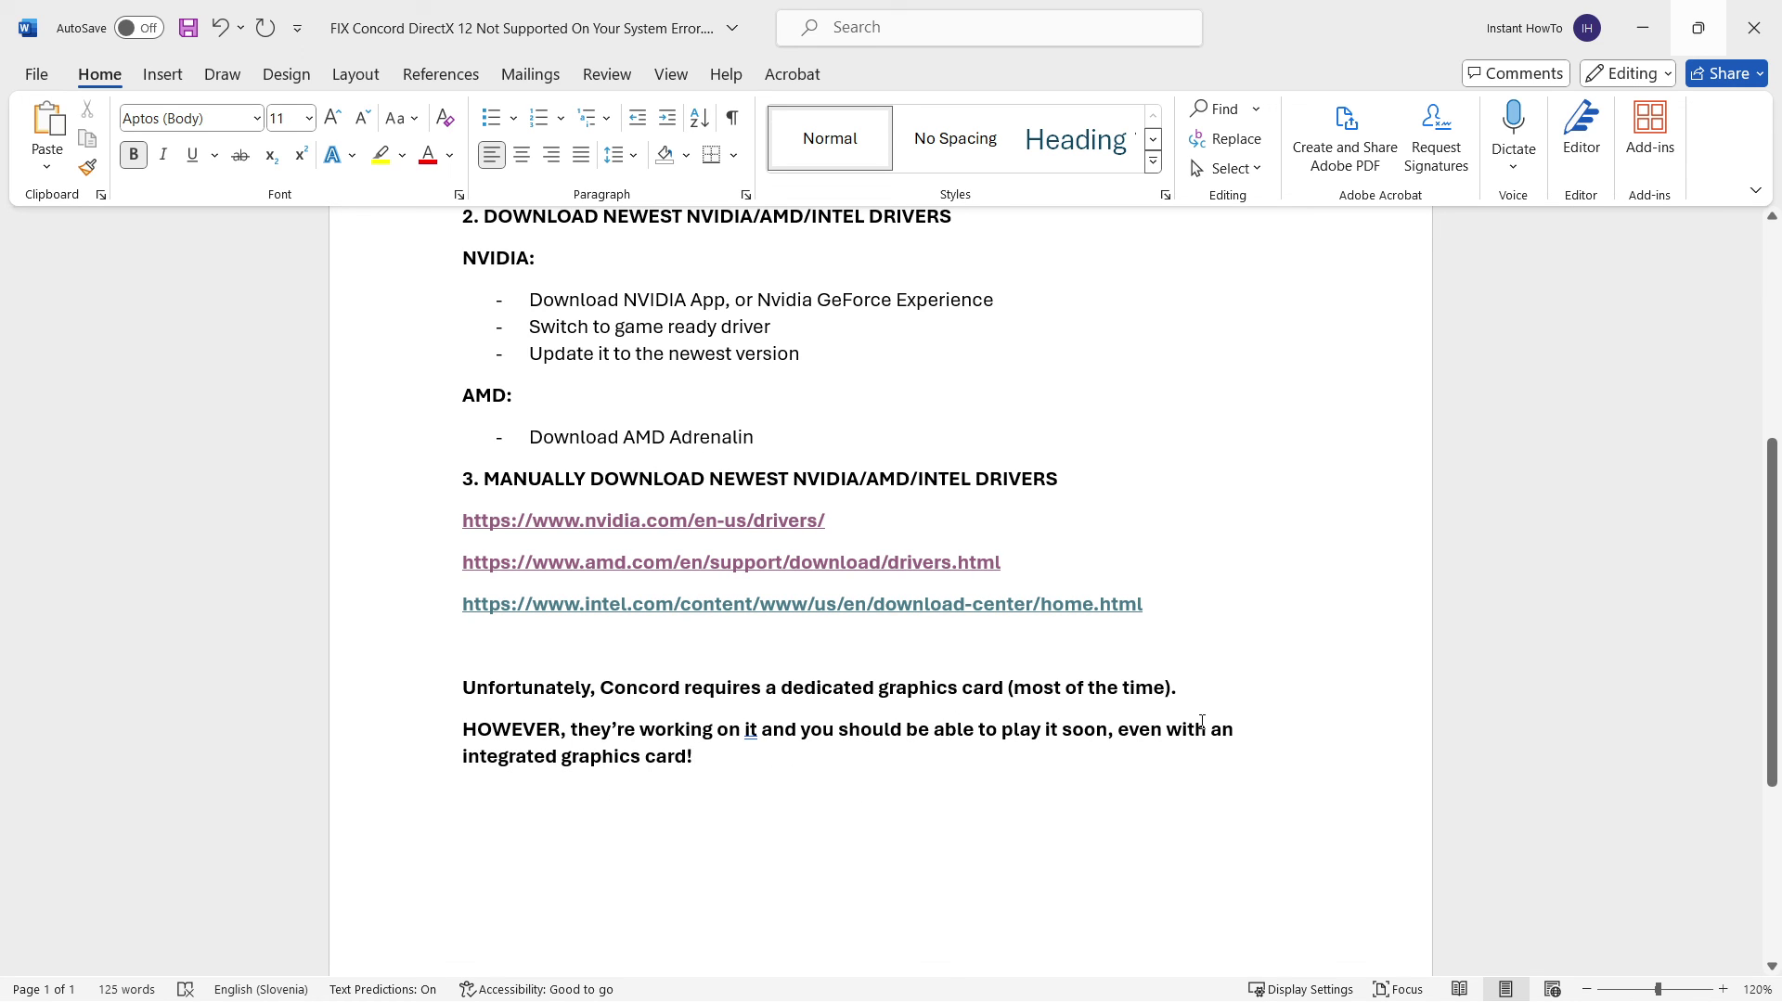
scroll(1077, 684, "down", 2)
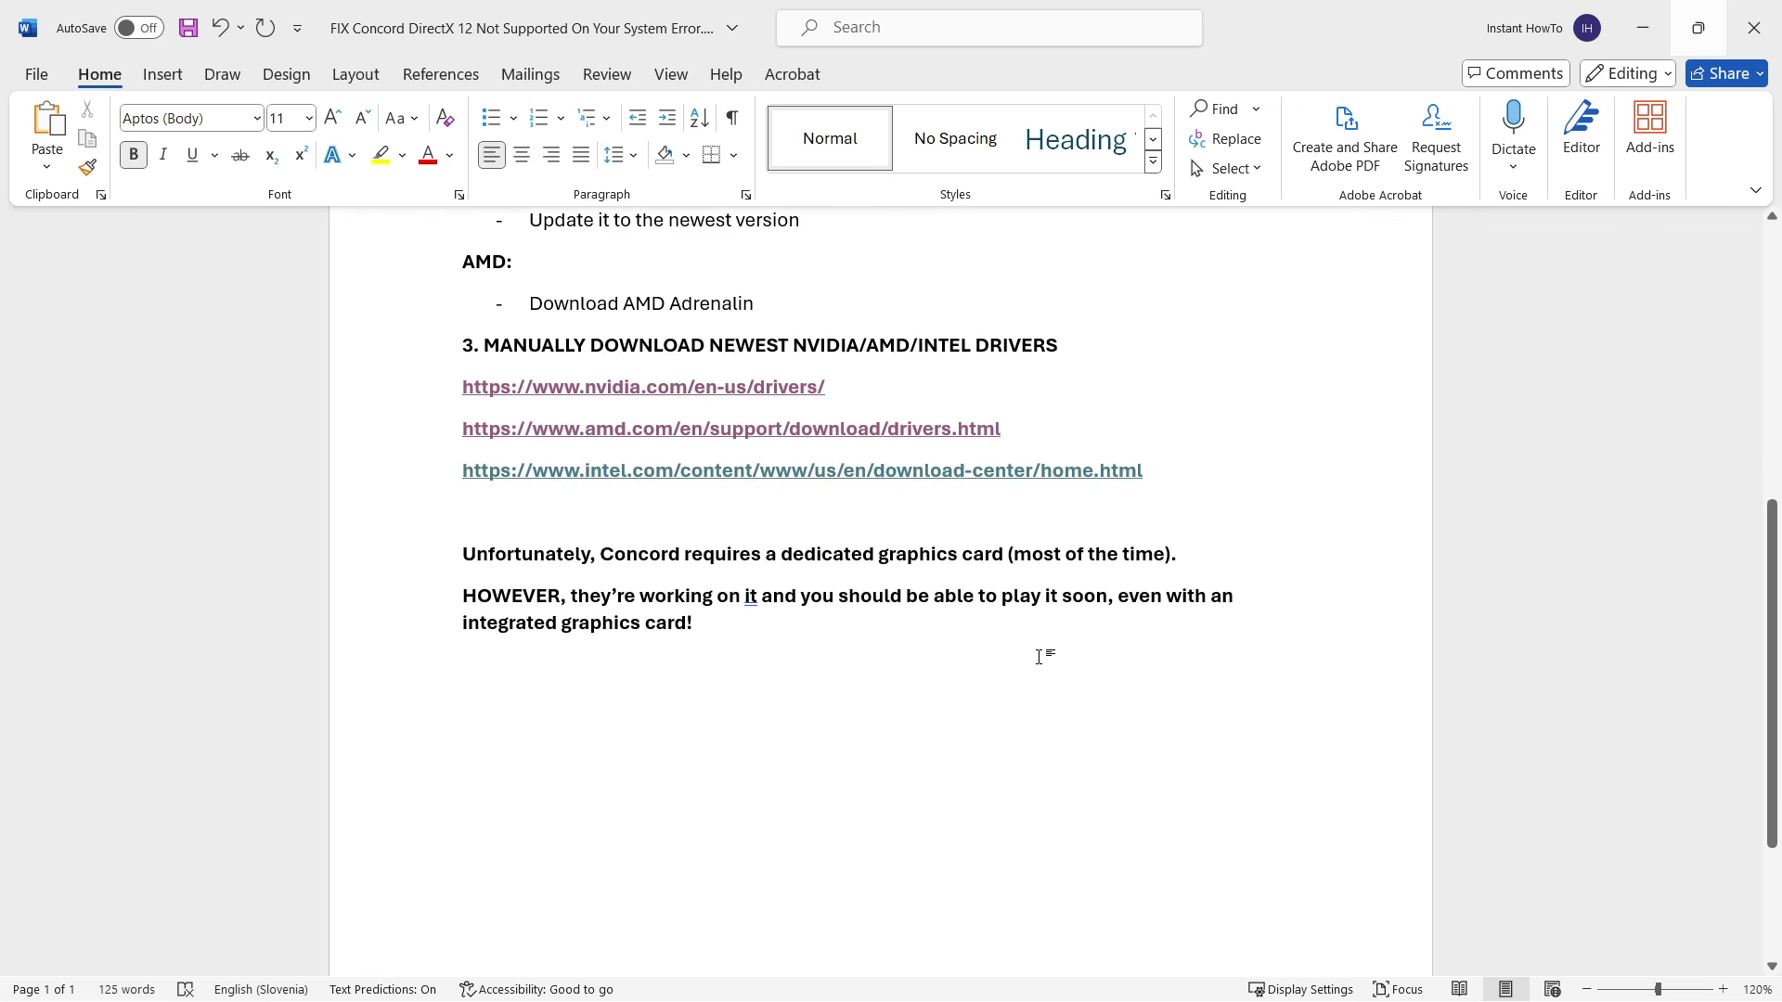
scroll(1041, 657, "up", 1)
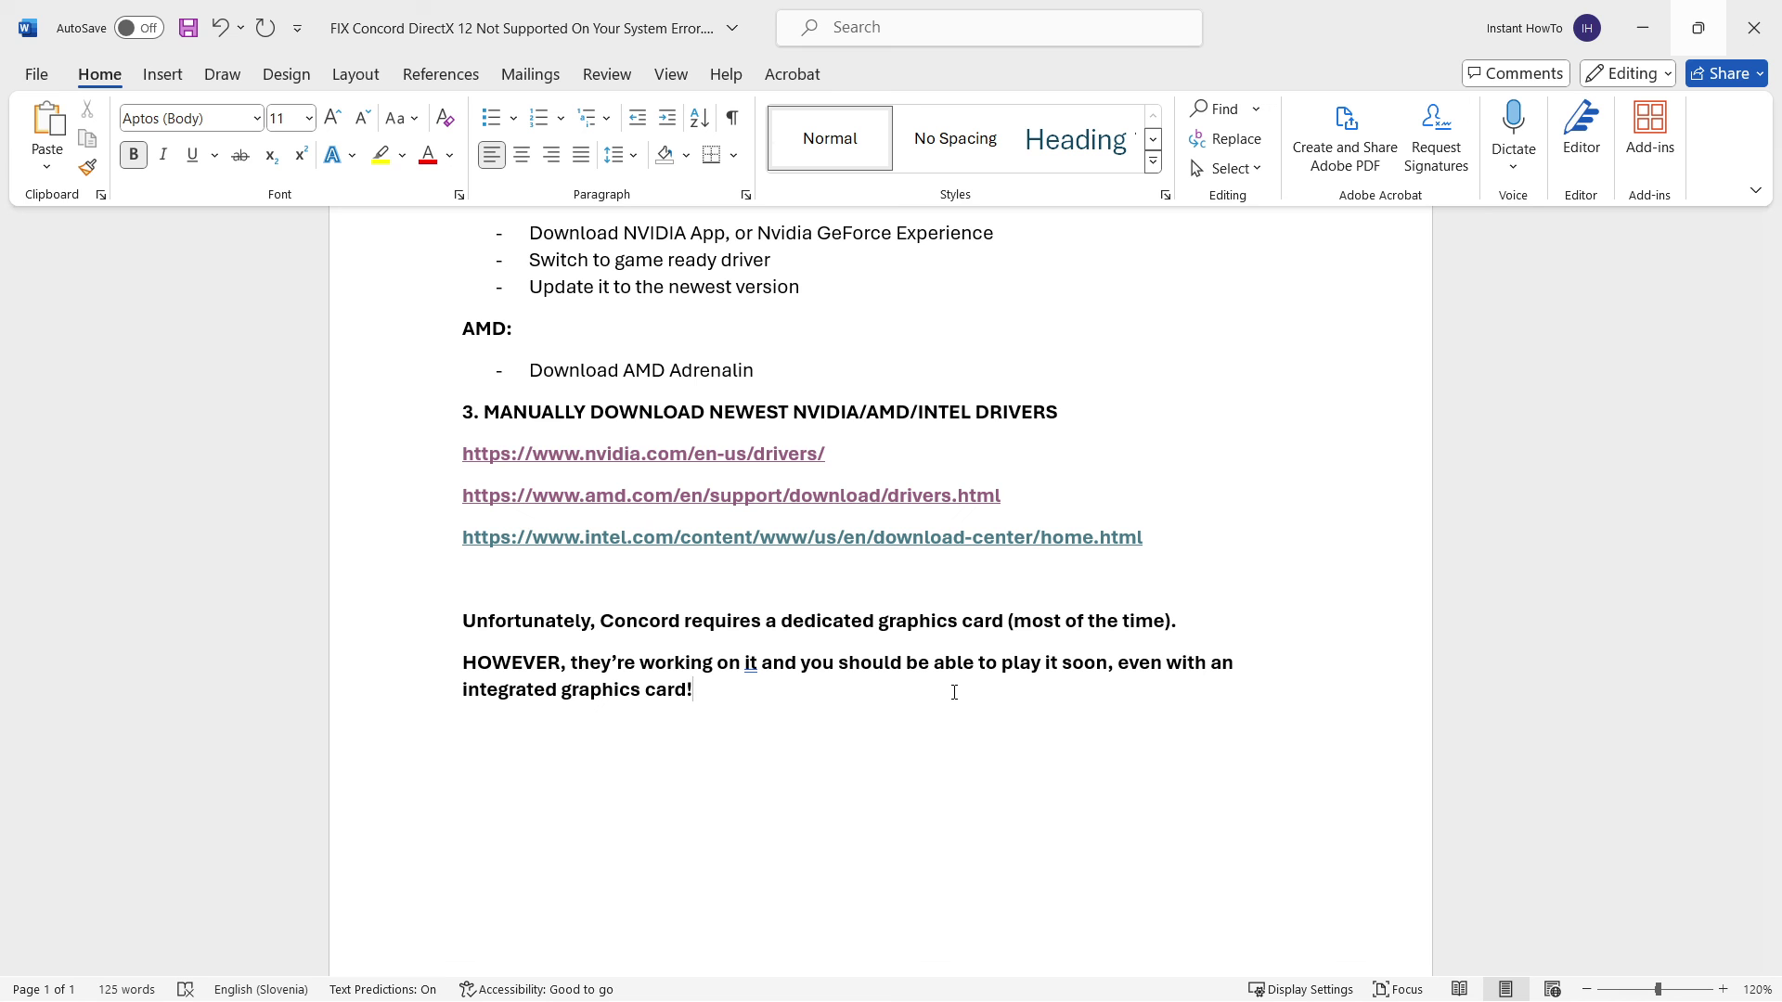
scroll(954, 692, "up", 5)
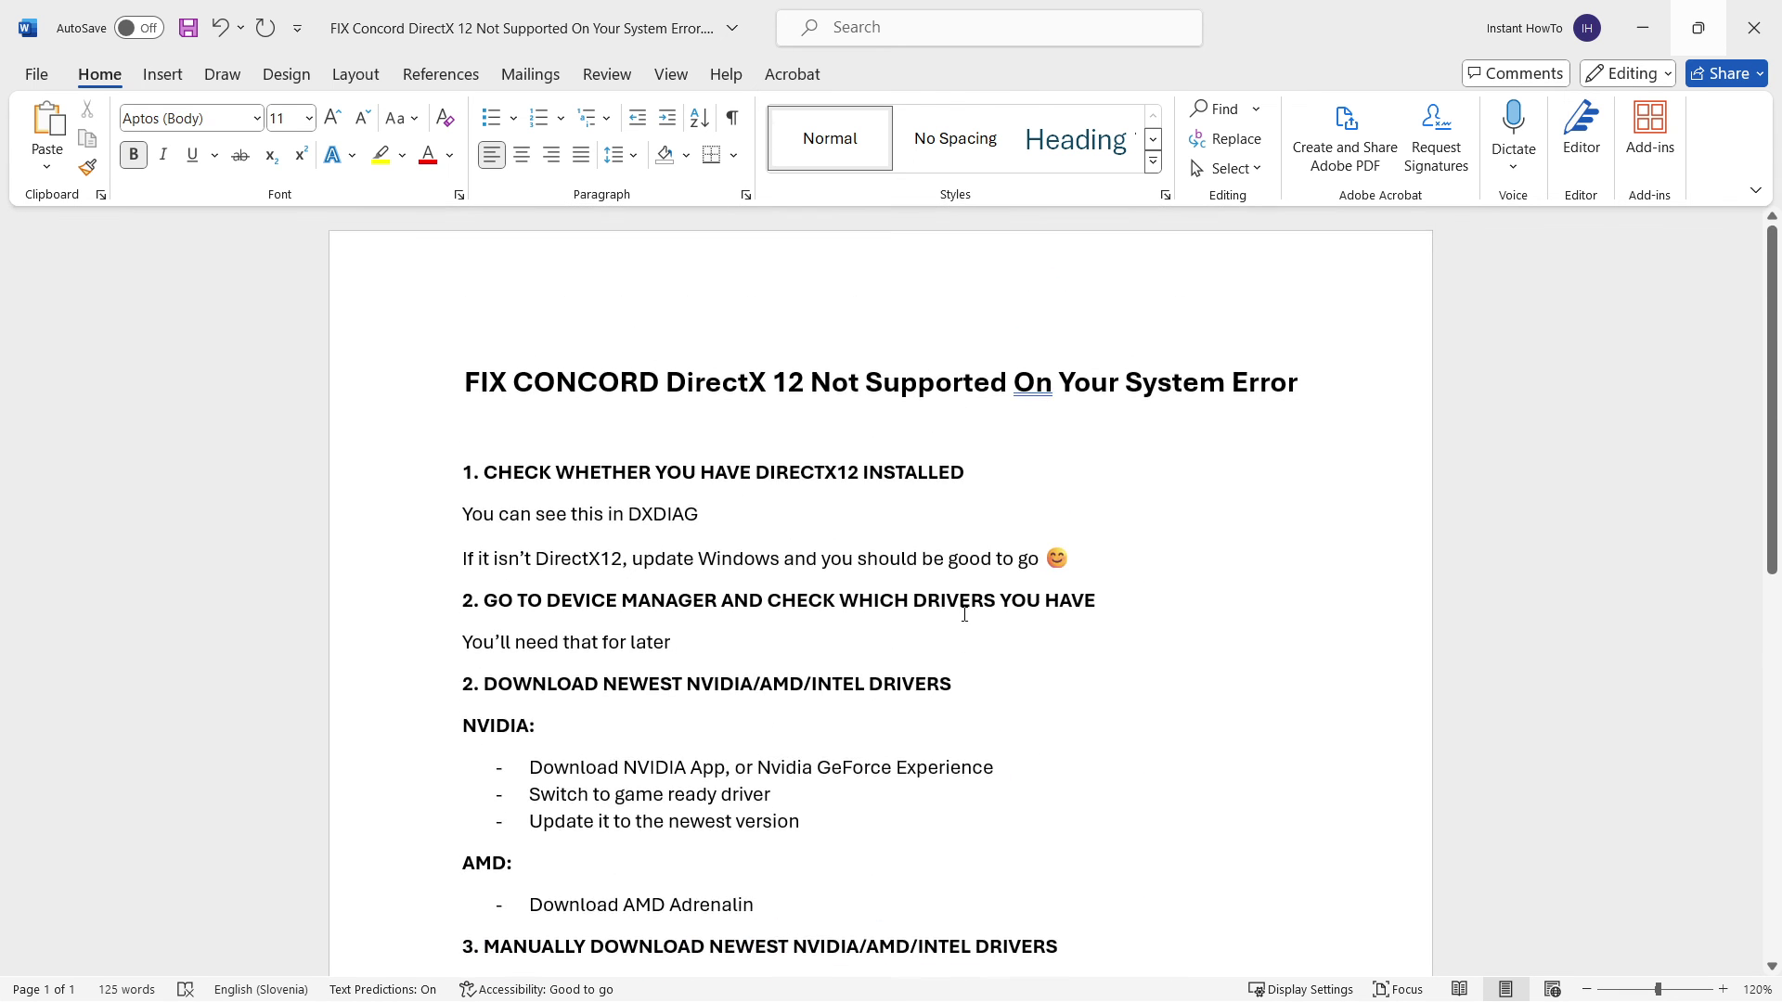
scroll(923, 540, "down", 1)
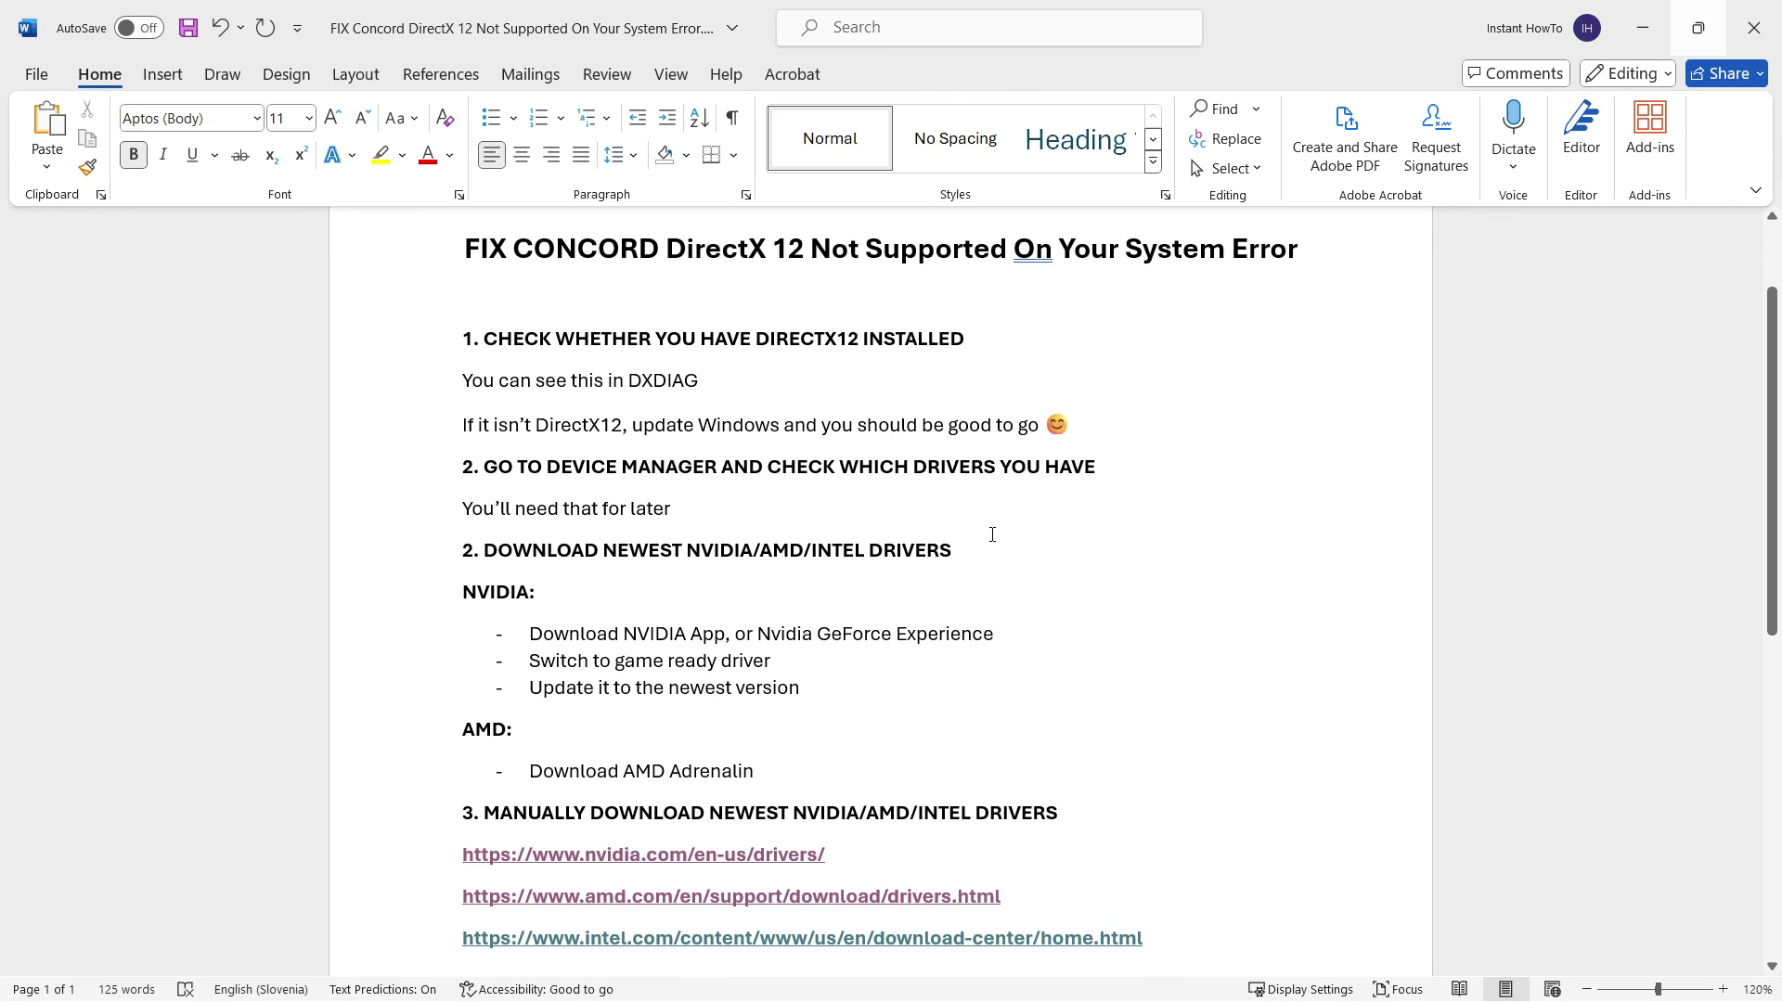